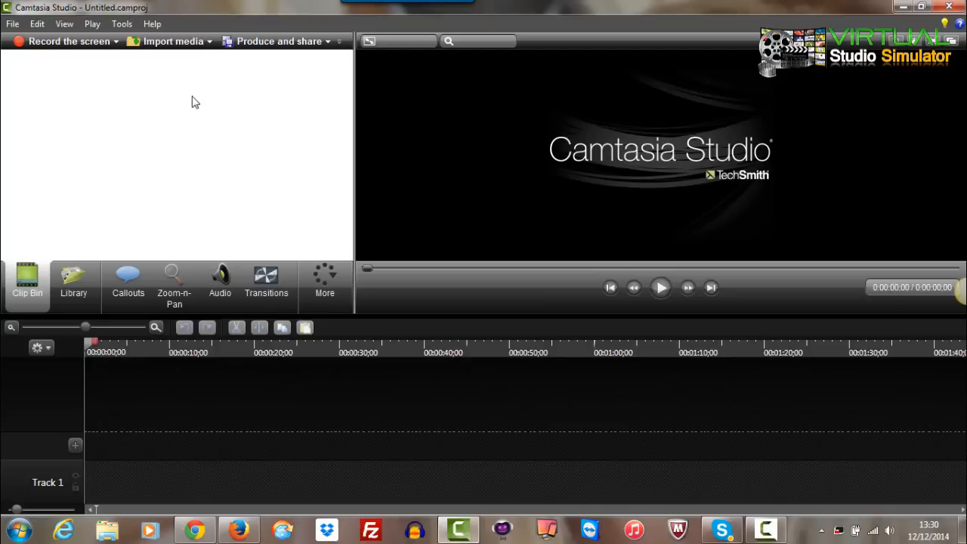
# Step: Import the Explaindio demo video from the Explaindio demo folder inside the Camtasia Studio documents folder
pyautogui.click(191, 47)
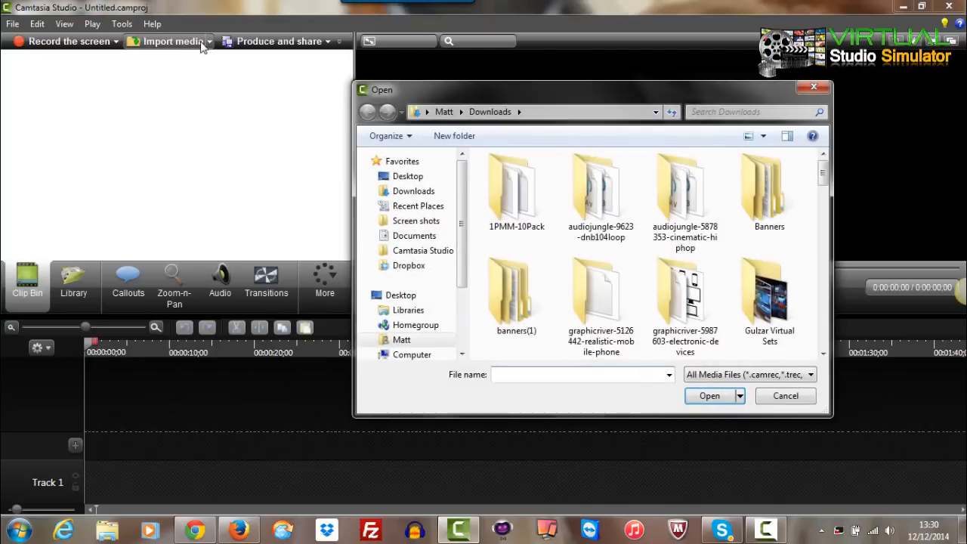
pyautogui.click(422, 250)
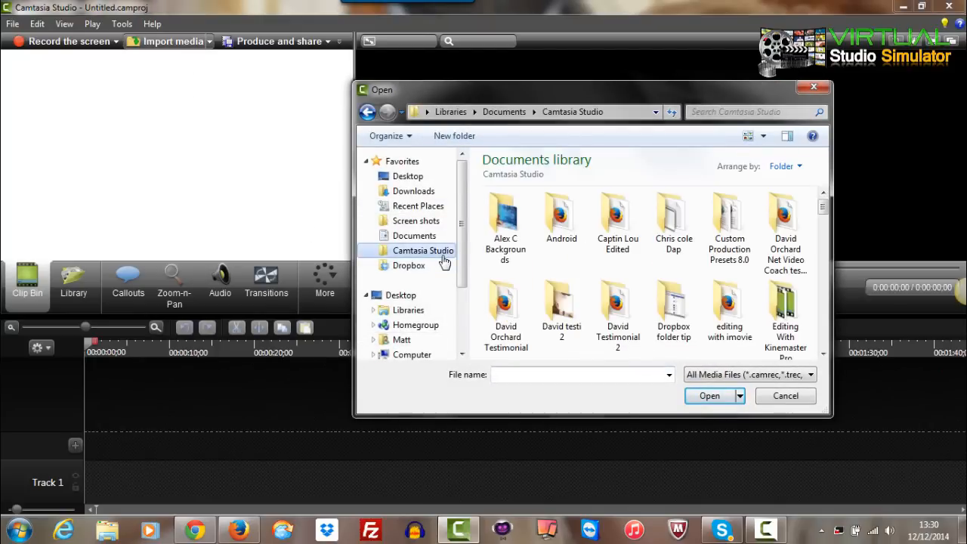
pyautogui.scroll(-1, 550, 300)
pyautogui.scroll(1, 551, 300)
pyautogui.scroll(-1, 550, 302)
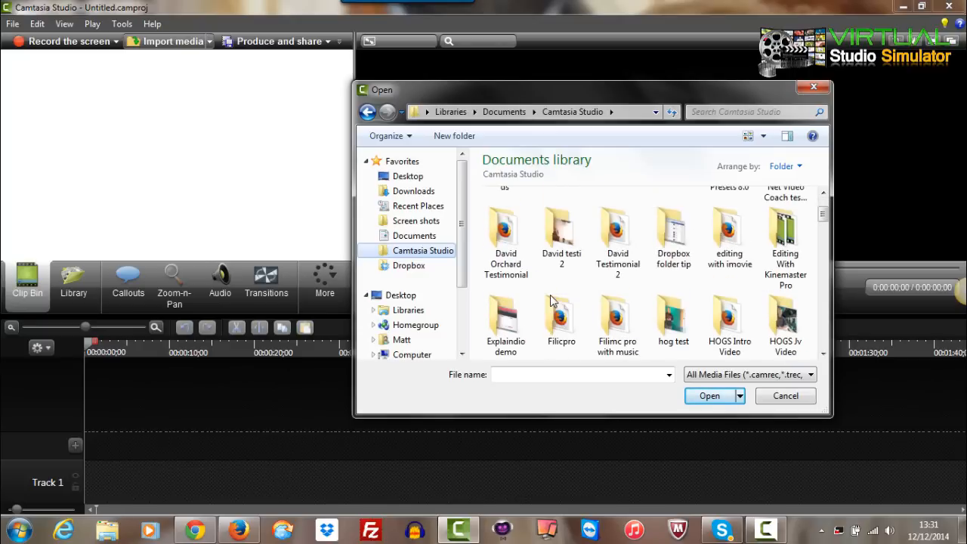
pyautogui.click(514, 316)
pyautogui.doubleClick(514, 316)
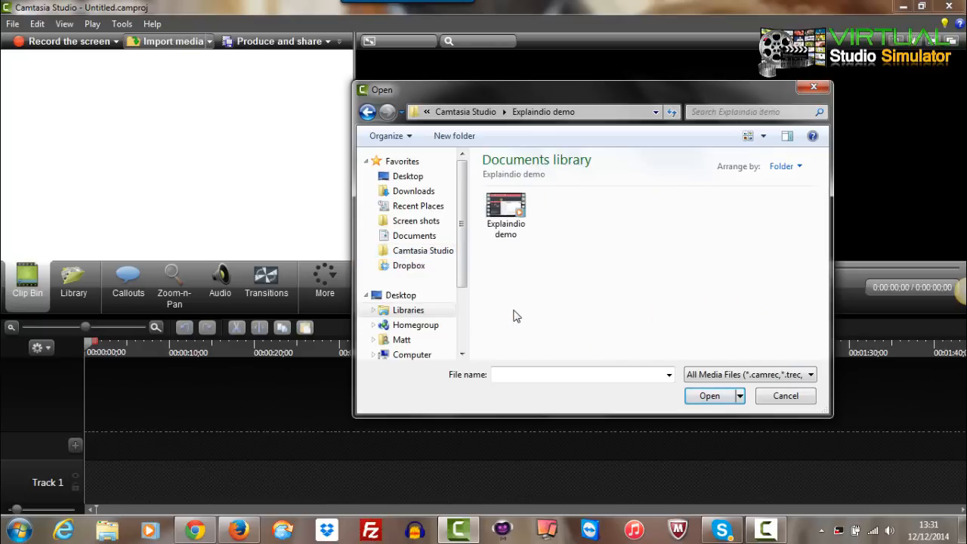
pyautogui.click(521, 238)
pyautogui.click(707, 396)
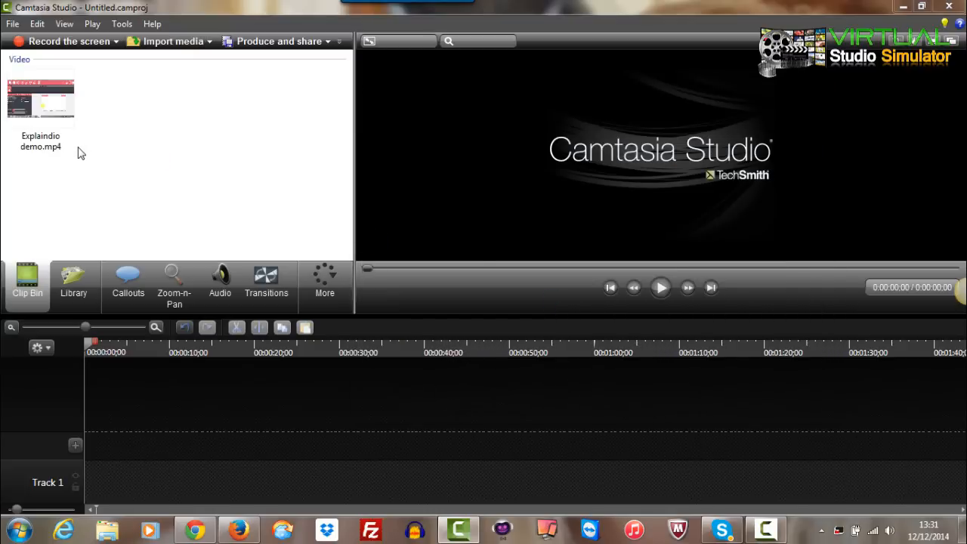
# Step: Place Explaindio demo.mp4 at the start of Track 2, trim its end to about 0:01:55;26, and put the playhead at that end
pyautogui.moveTo(56, 118); pyautogui.dragTo(106, 445)
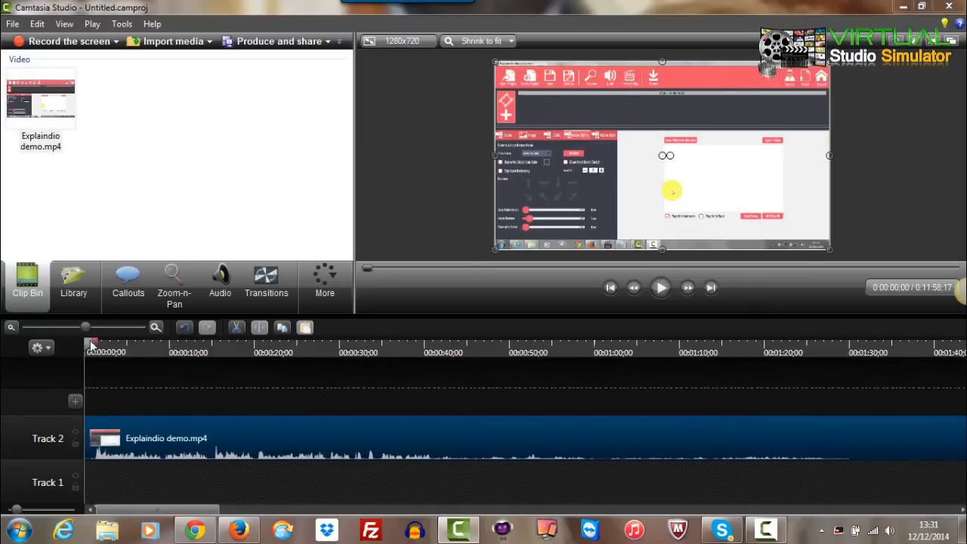
pyautogui.moveTo(86, 326); pyautogui.dragTo(40, 326)
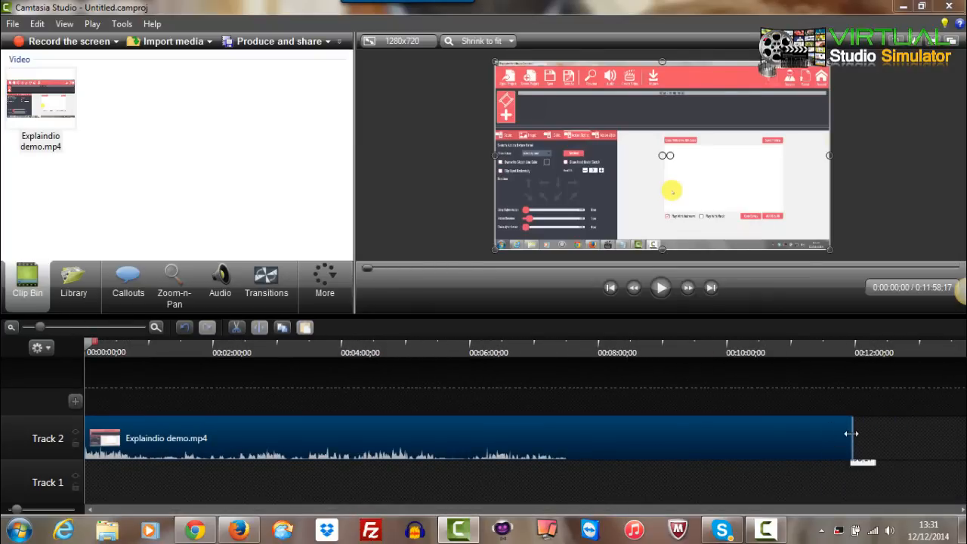
pyautogui.moveTo(851, 434); pyautogui.dragTo(207, 437)
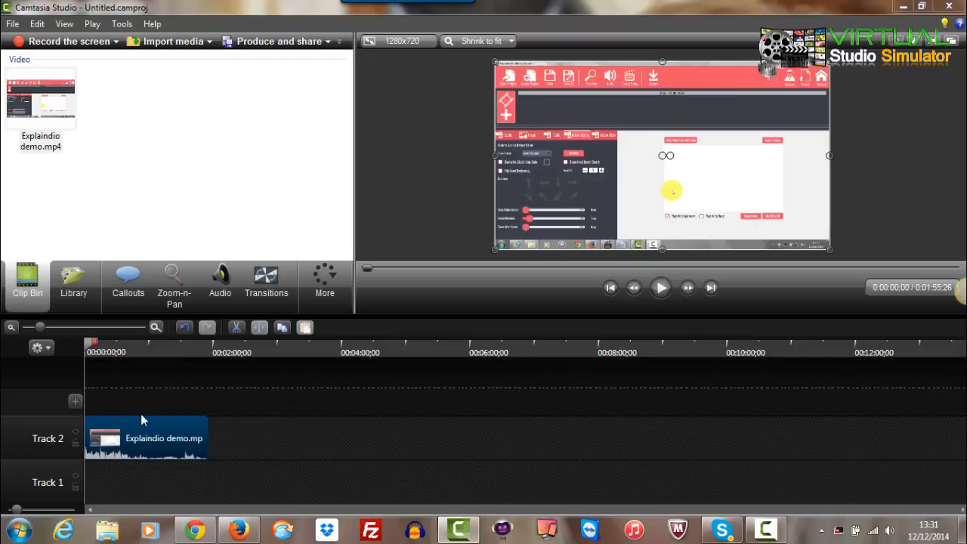
pyautogui.moveTo(94, 350); pyautogui.dragTo(210, 349)
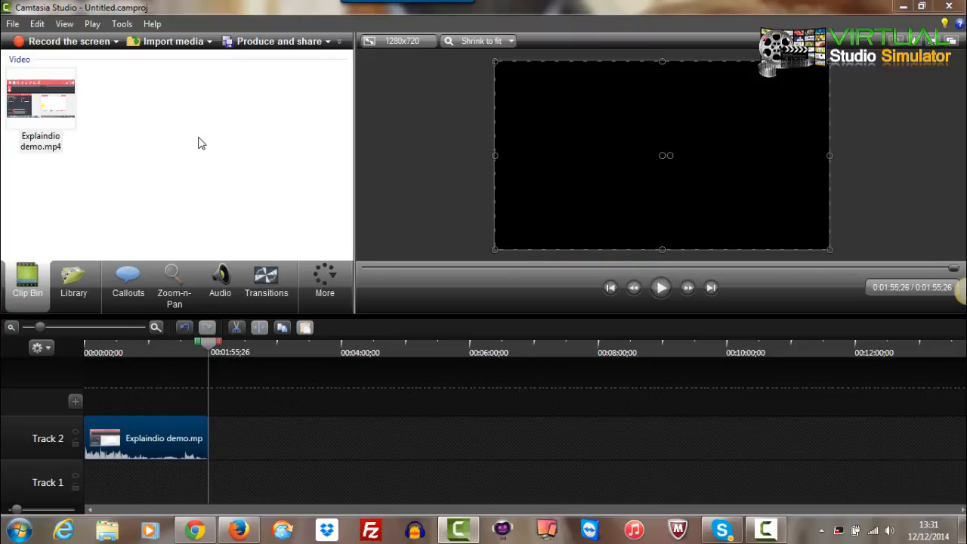
# Step: Import the green background image from the Virtual Studios folder on the desktop
pyautogui.click(181, 47)
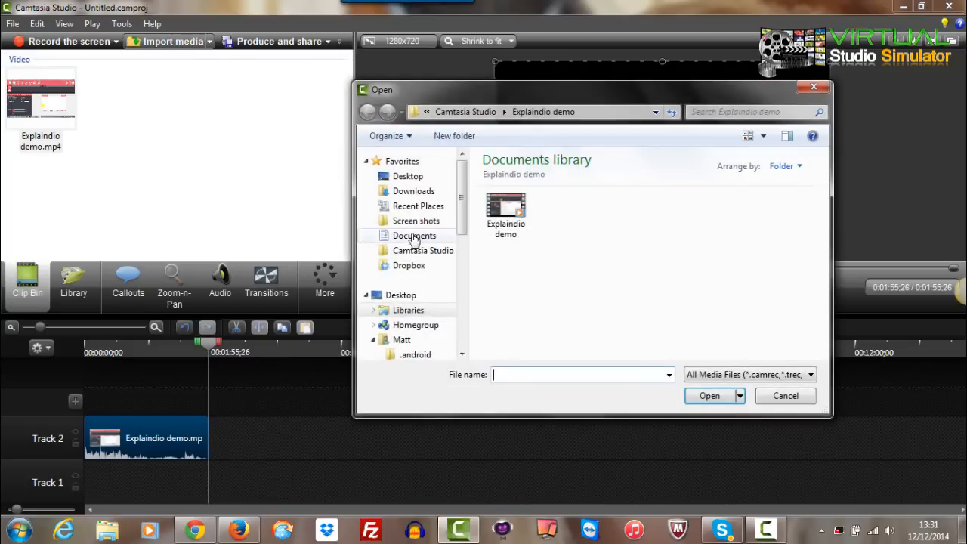
pyautogui.click(421, 180)
pyautogui.scroll(-3, 554, 285)
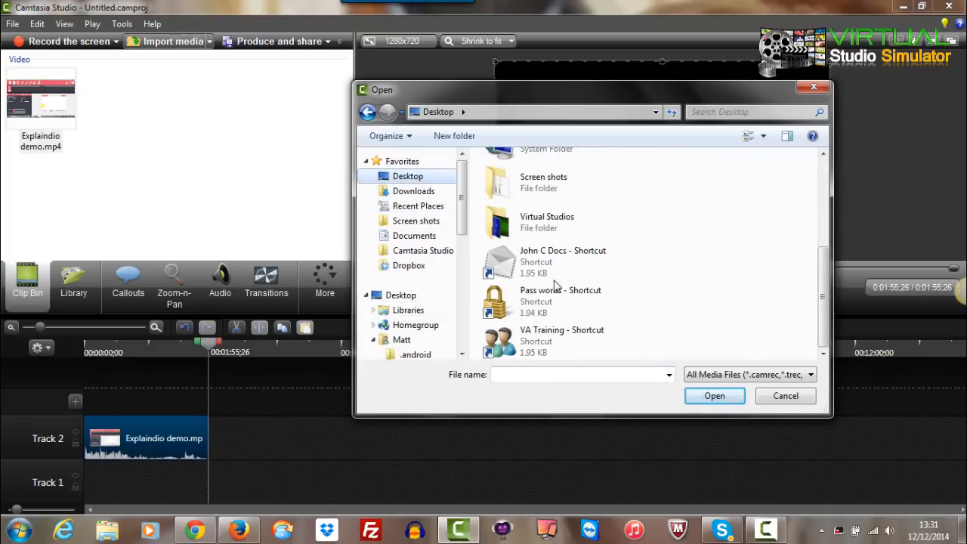
pyautogui.doubleClick(557, 231)
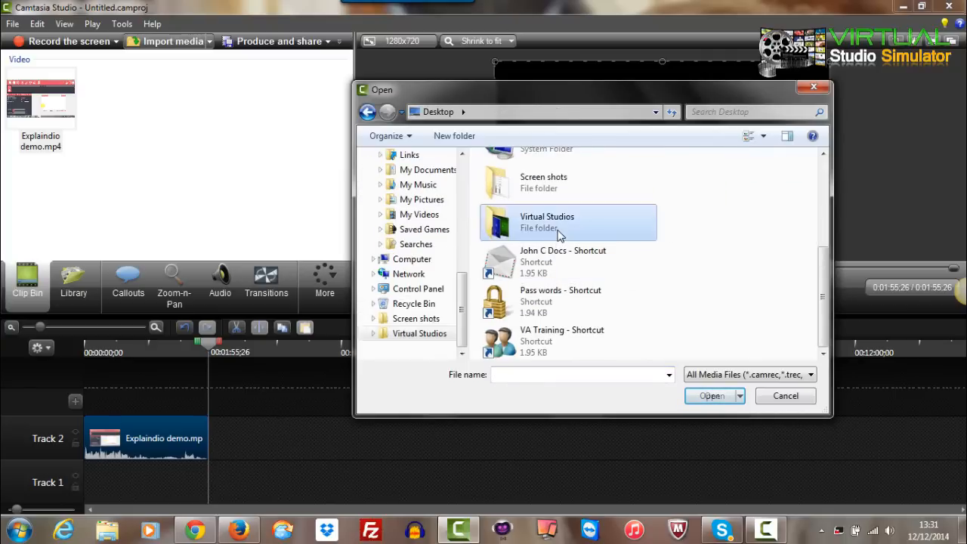
pyautogui.click(680, 202)
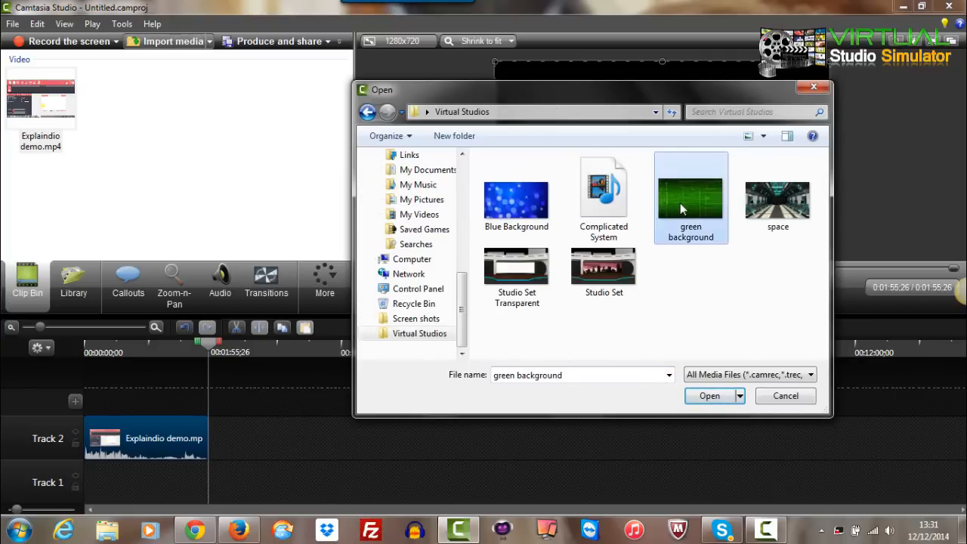
pyautogui.click(699, 386)
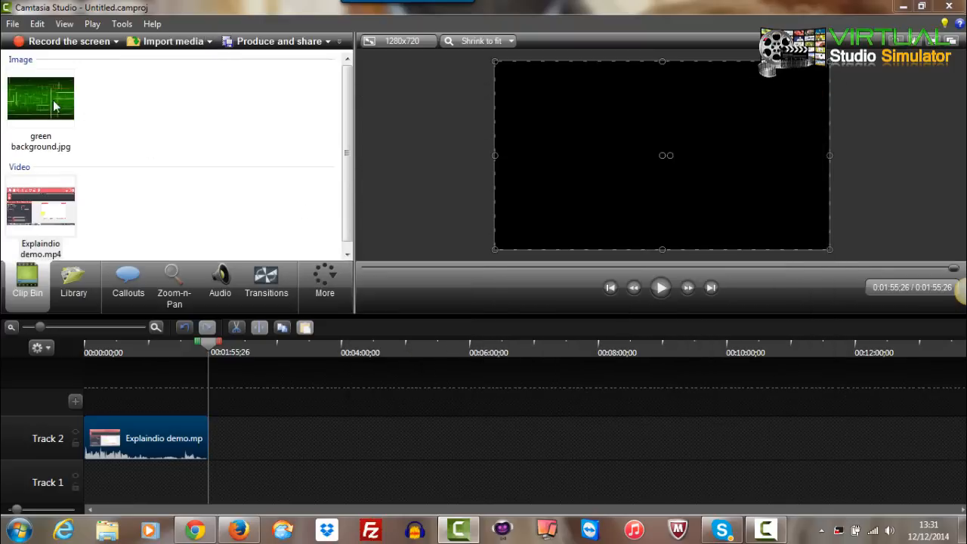
# Step: Place green background.jpg directly after the demo clip on Track 2, ending at about 0:02:31;09, and enlarge it to fill the whole canvas
pyautogui.moveTo(53, 106); pyautogui.dragTo(255, 439)
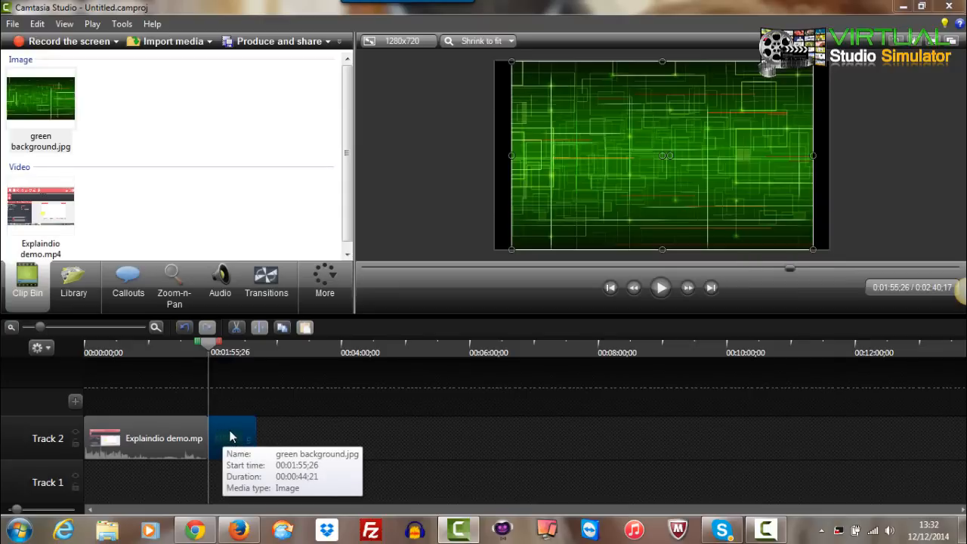
pyautogui.moveTo(254, 434); pyautogui.dragTo(244, 428)
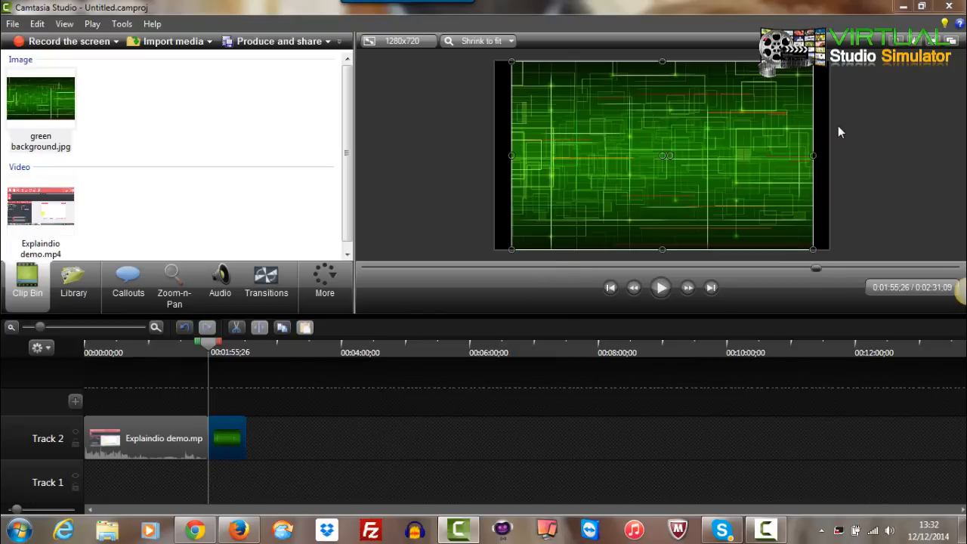
pyautogui.moveTo(813, 62); pyautogui.dragTo(846, 42)
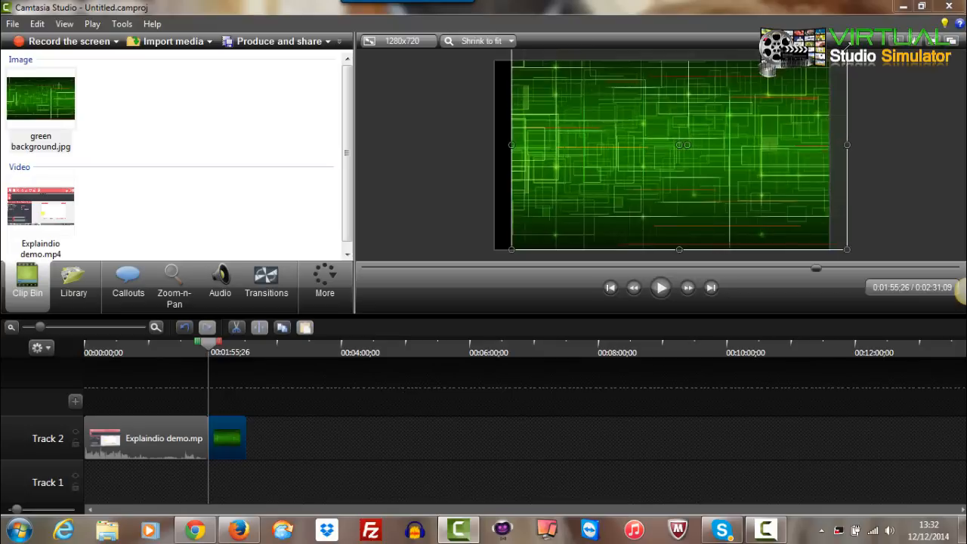
pyautogui.moveTo(509, 249); pyautogui.dragTo(467, 266)
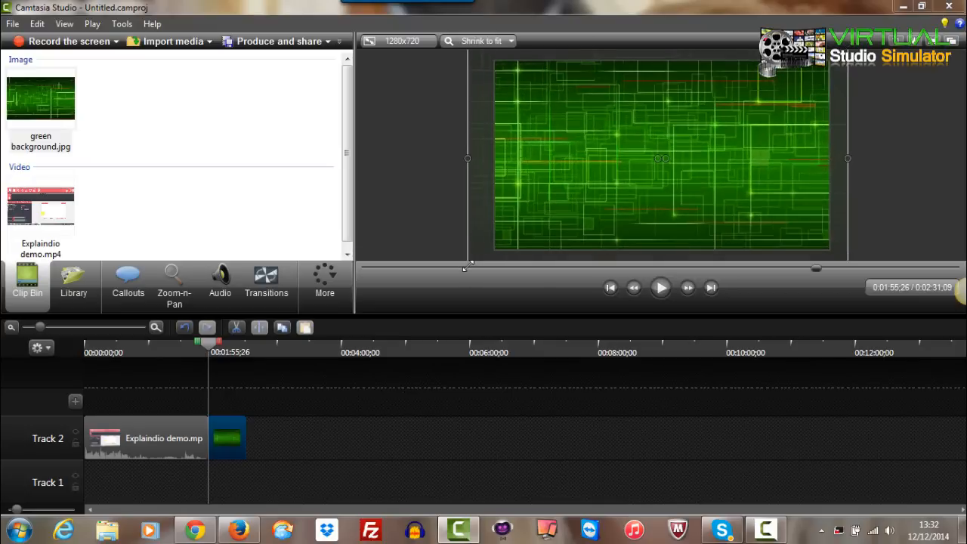
pyautogui.click(332, 392)
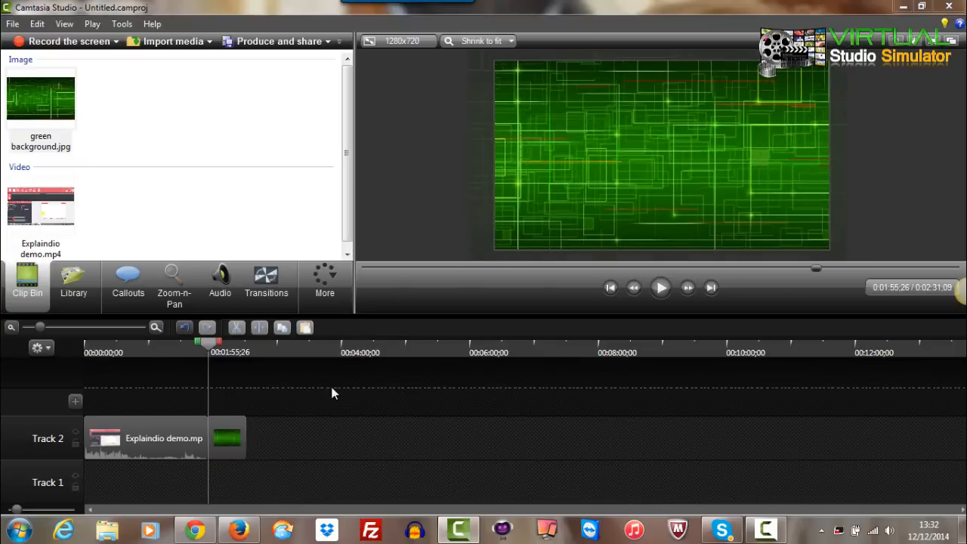
# Step: Switch to Chrome and download the Outro Screen Pack from the Outro And Cinematic Backgrounds section of the Virtual Studio Simulator downloads
pyautogui.click(195, 531)
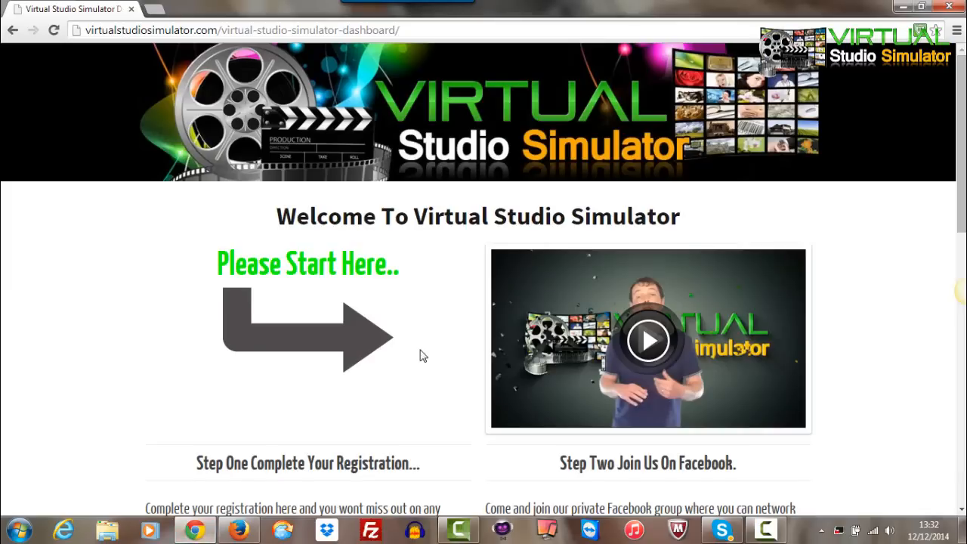
pyautogui.scroll(-8, 423, 356)
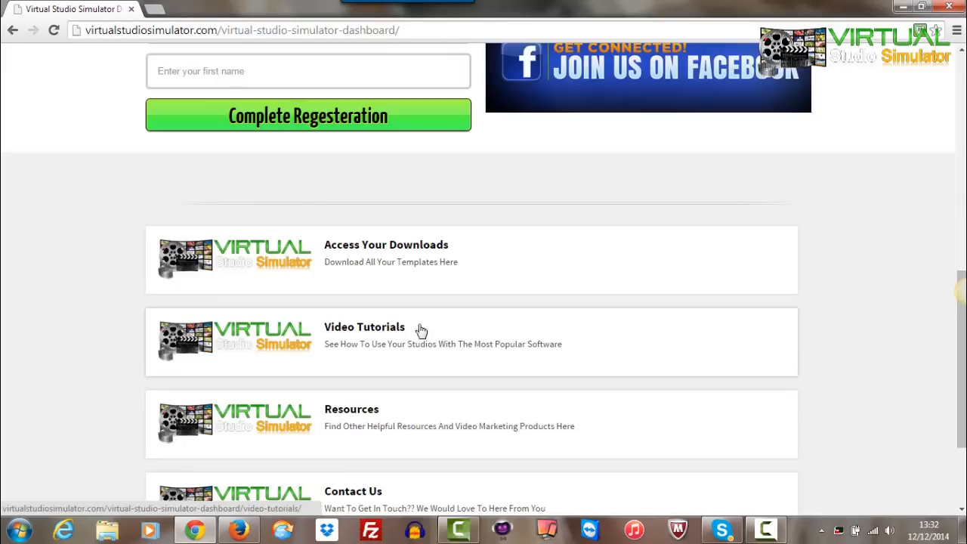
pyautogui.click(425, 282)
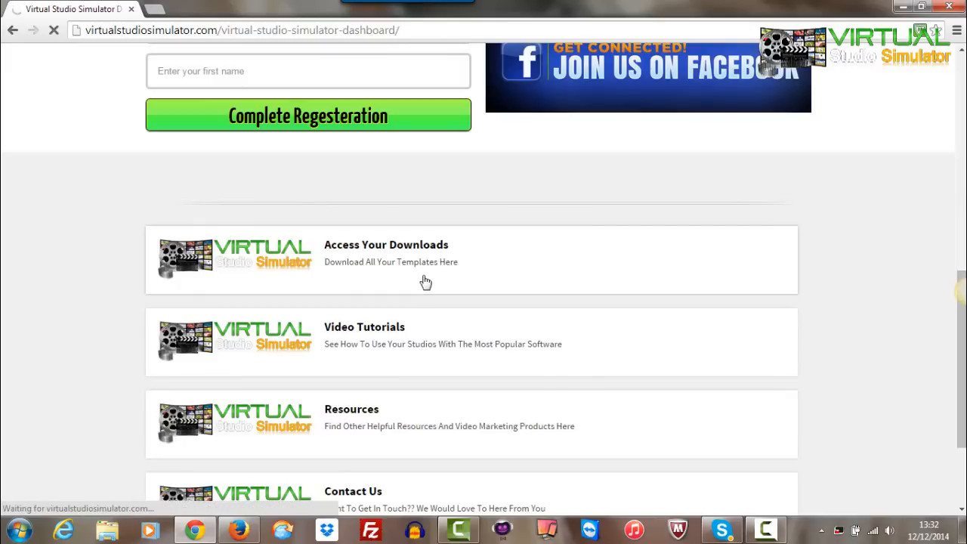
pyautogui.scroll(-3, 426, 282)
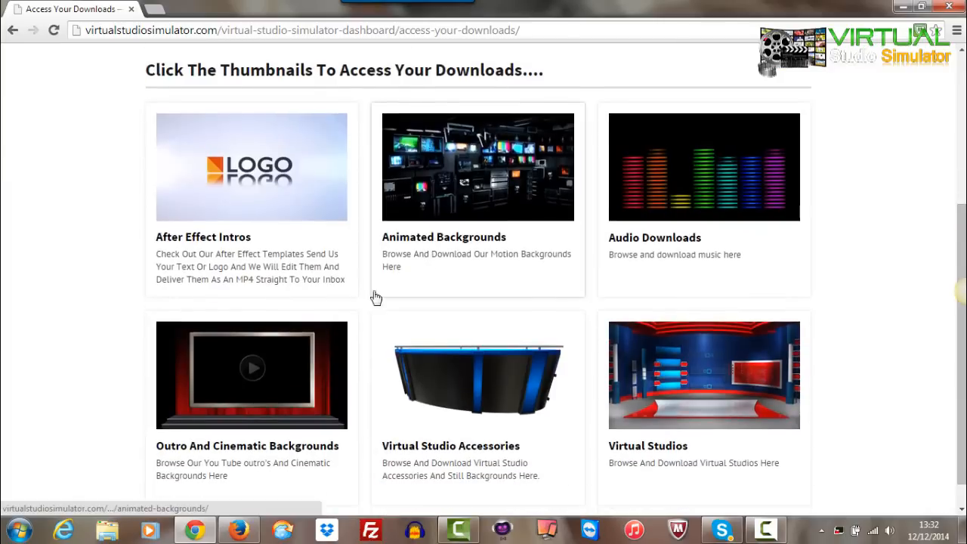
pyautogui.click(302, 346)
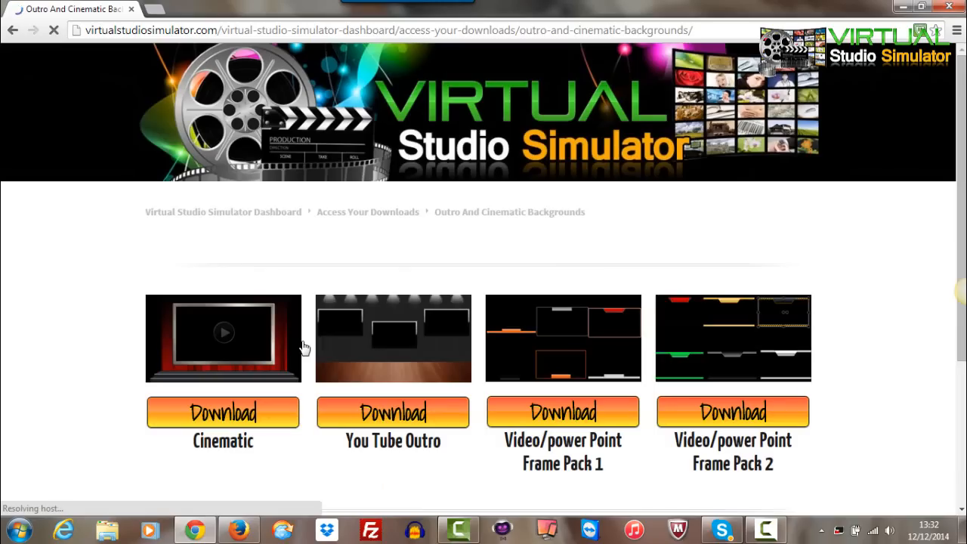
pyautogui.scroll(-3, 303, 347)
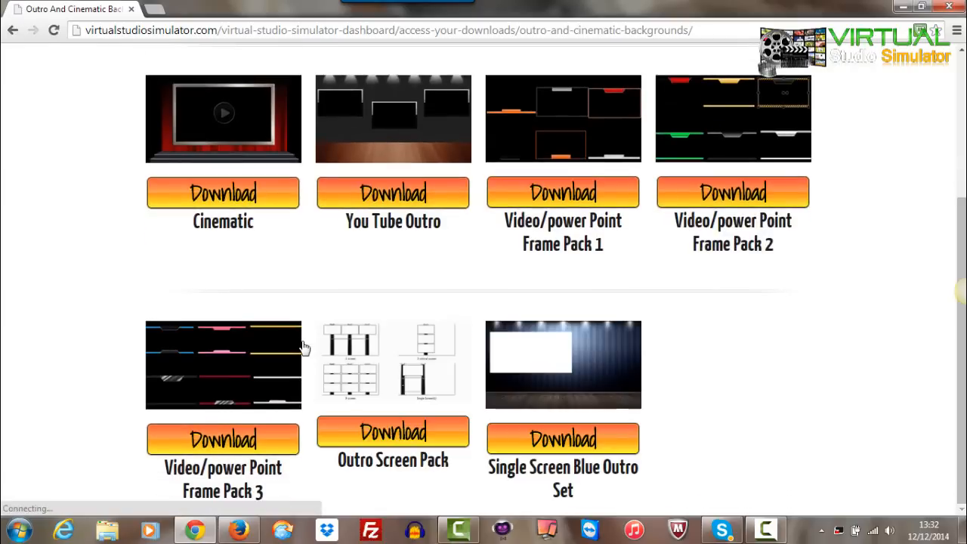
pyautogui.click(374, 444)
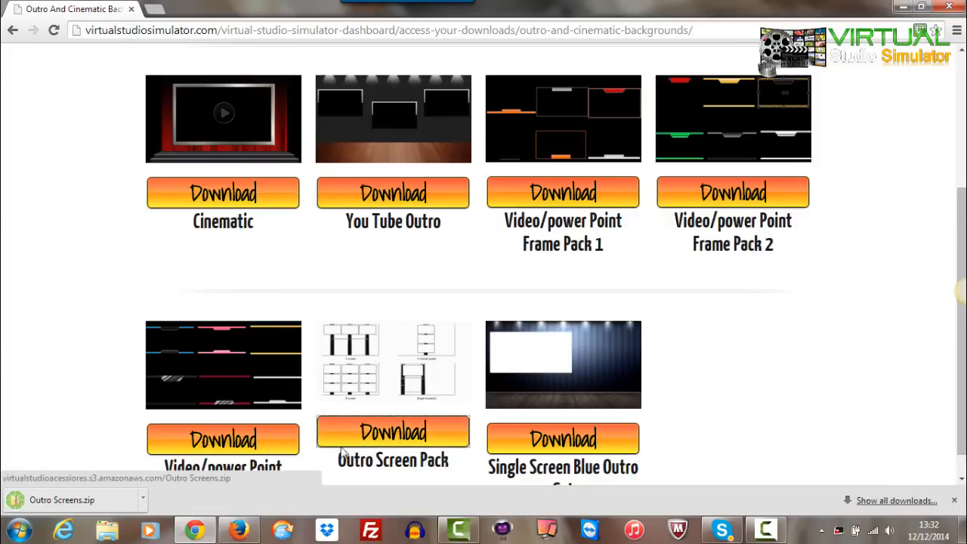
# Step: Show the downloaded Outro Screens.zip in its folder and move it into the Virtual Studios folder on the desktop
pyautogui.click(142, 501)
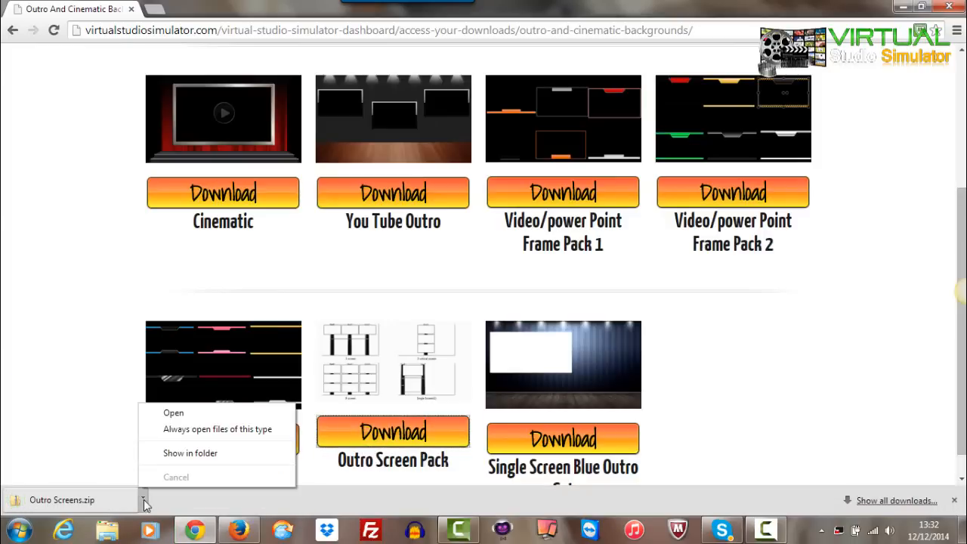
pyautogui.click(211, 455)
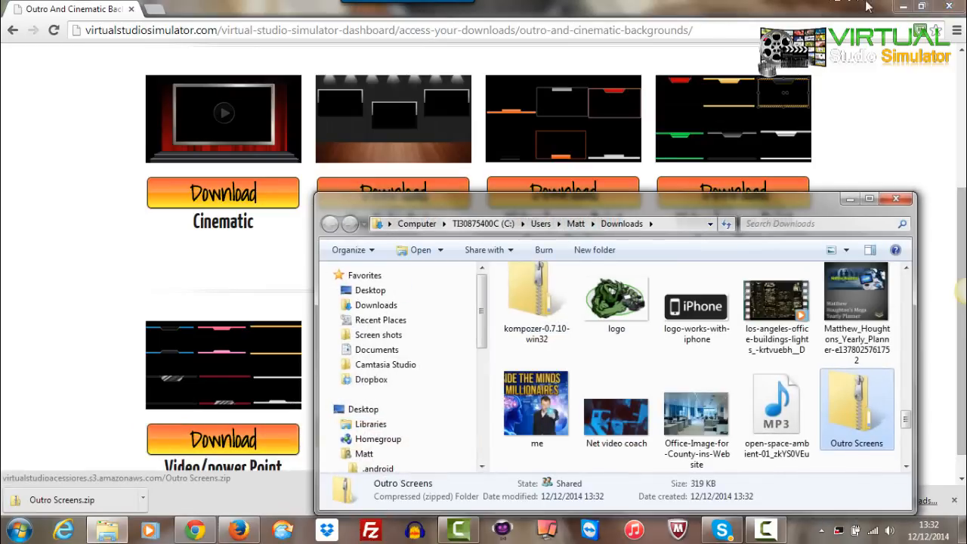
pyautogui.click(902, 6)
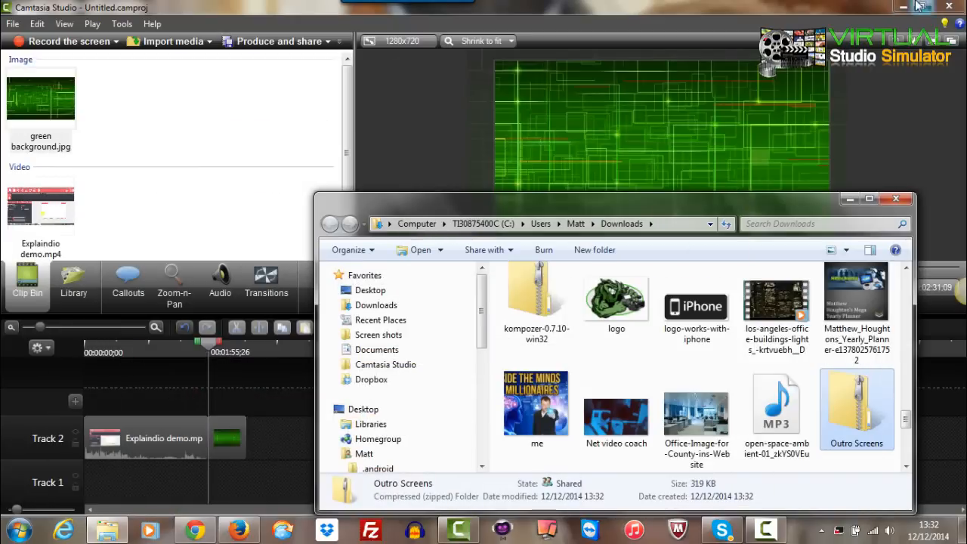
pyautogui.click(902, 6)
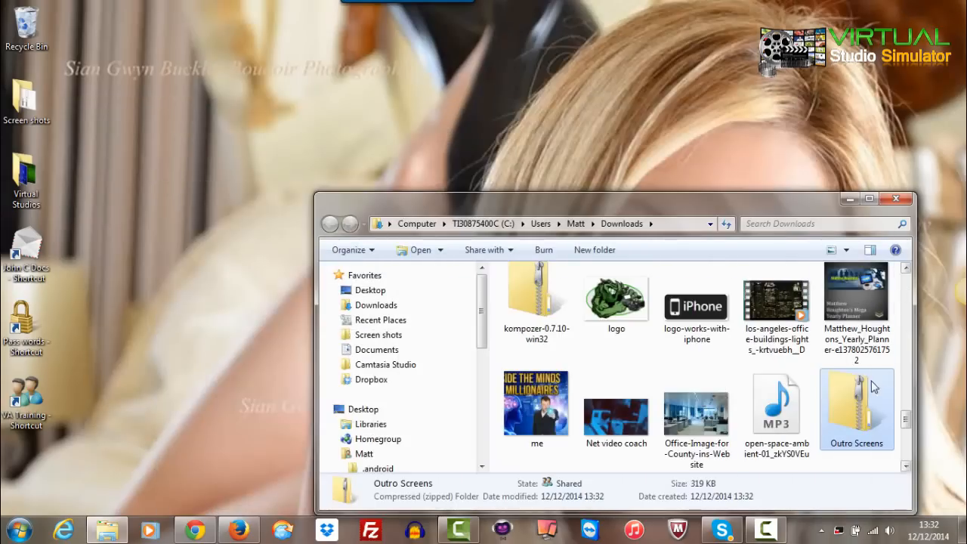
pyautogui.moveTo(873, 387); pyautogui.dragTo(28, 198)
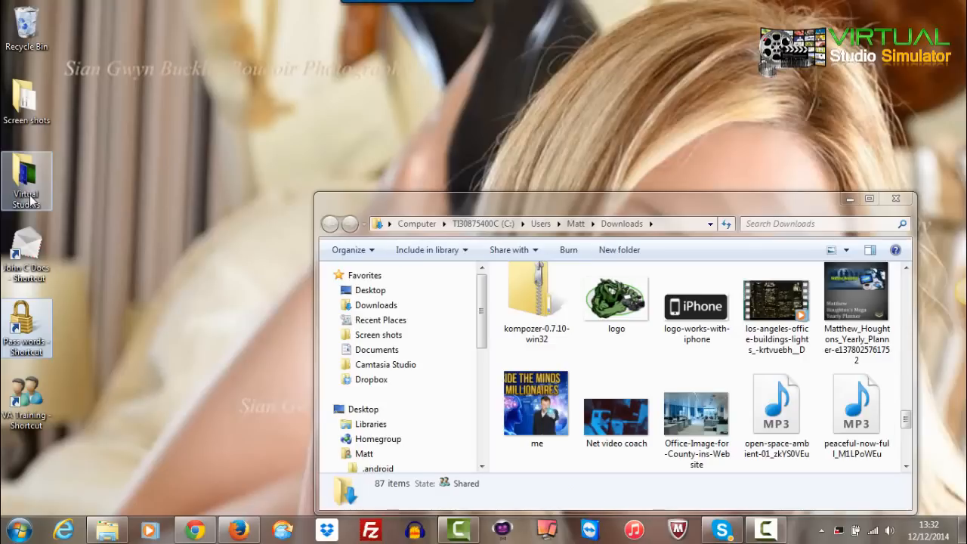
pyautogui.click(895, 198)
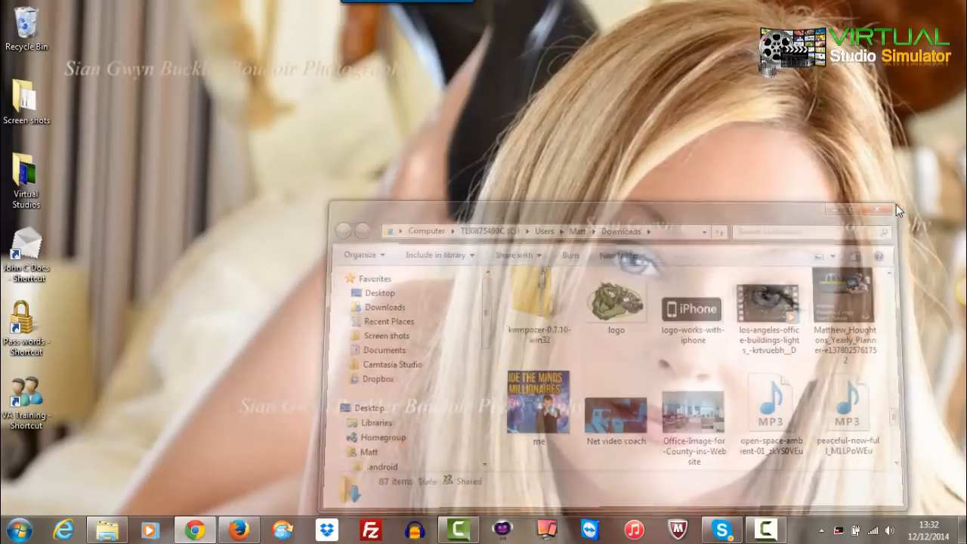
# Step: Extract Outro Screens.zip inside the Virtual Studios desktop folder and close the window showing the extracted files
pyautogui.doubleClick(32, 184)
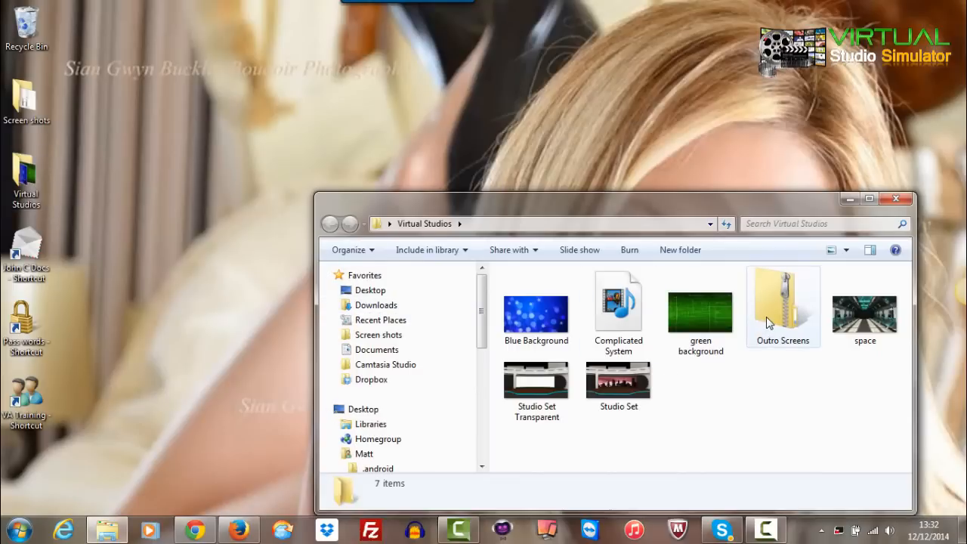
pyautogui.rightClick(766, 317)
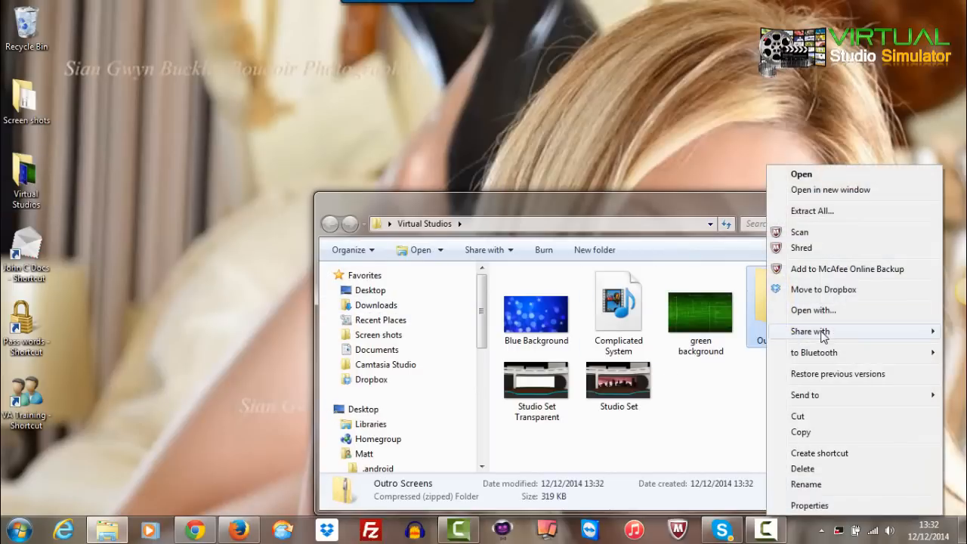
pyautogui.click(829, 210)
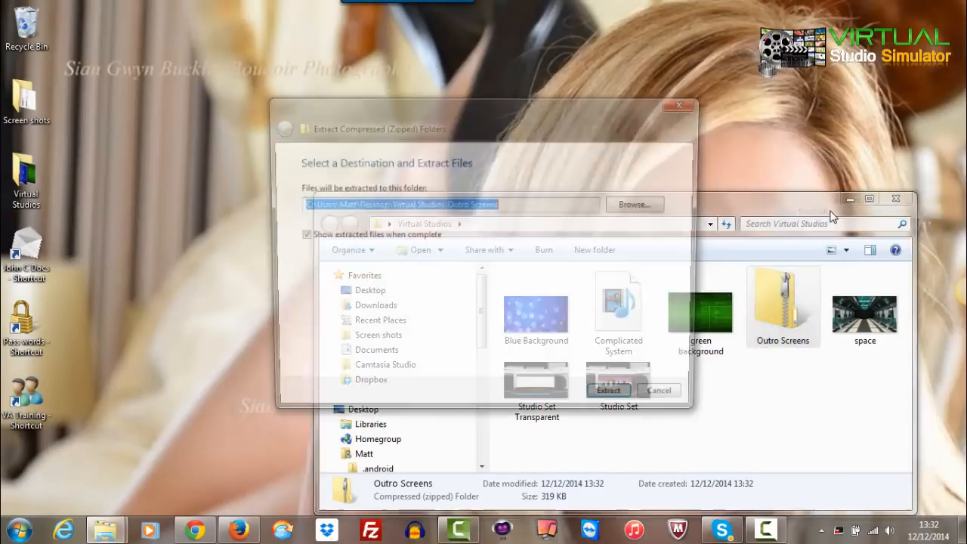
pyautogui.click(608, 403)
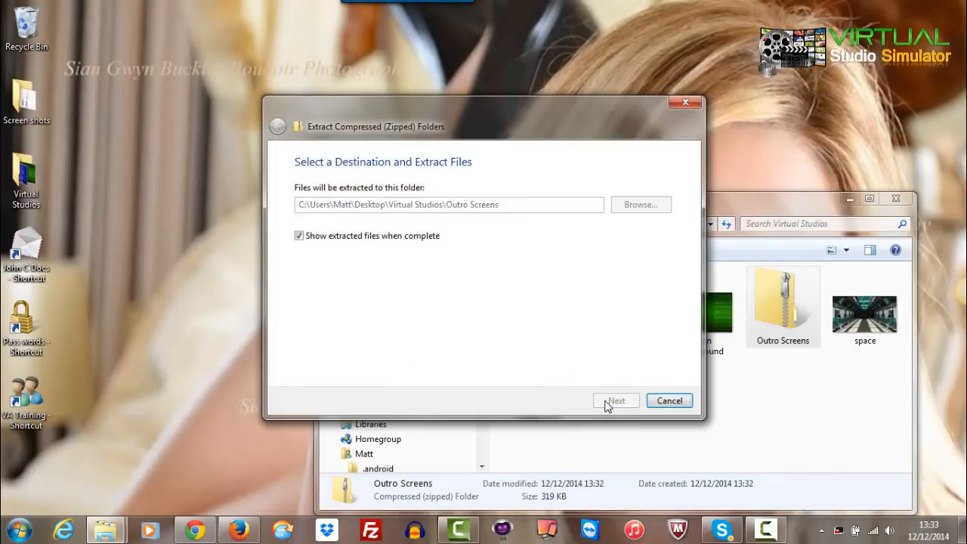
pyautogui.click(895, 199)
# Step: Delete the zipped Outro Screens archive from the Virtual Studios folder, keeping the extracted folder
pyautogui.rightClick(847, 315)
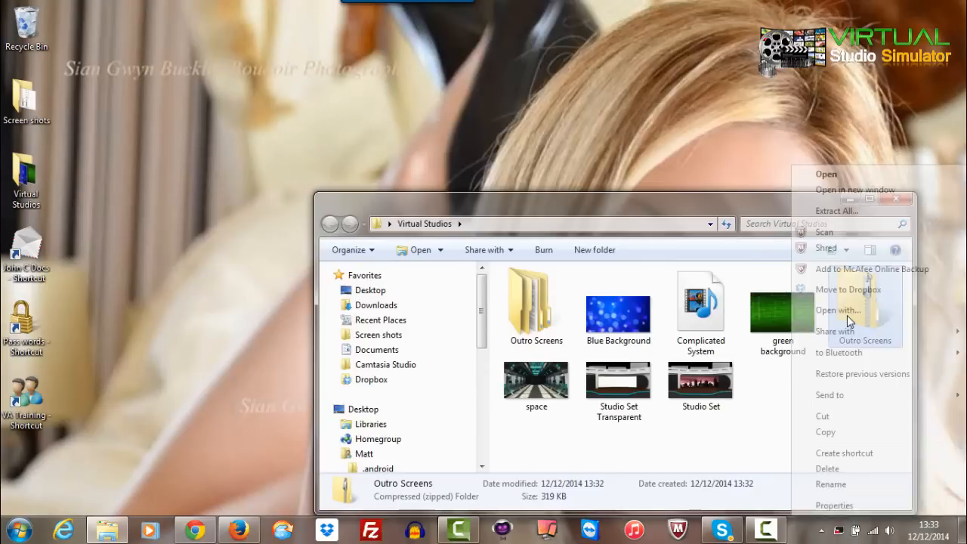
pyautogui.click(827, 469)
pyautogui.click(556, 322)
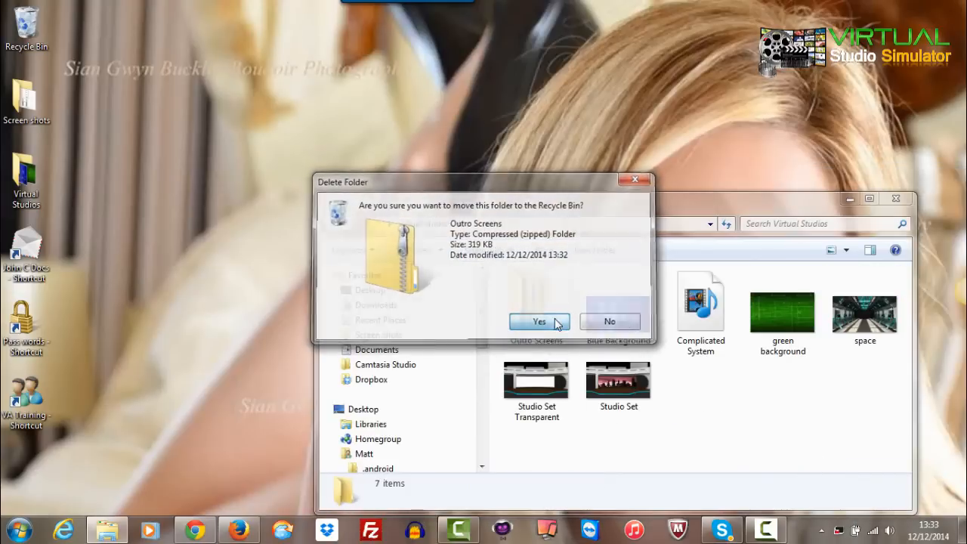
# Step: Switch to Camtasia Studio and import all four images from the nested Outro Screens folder: 3 screen, 3 virtical screen, 9 screen and Single Screen(1)
pyautogui.click(460, 530)
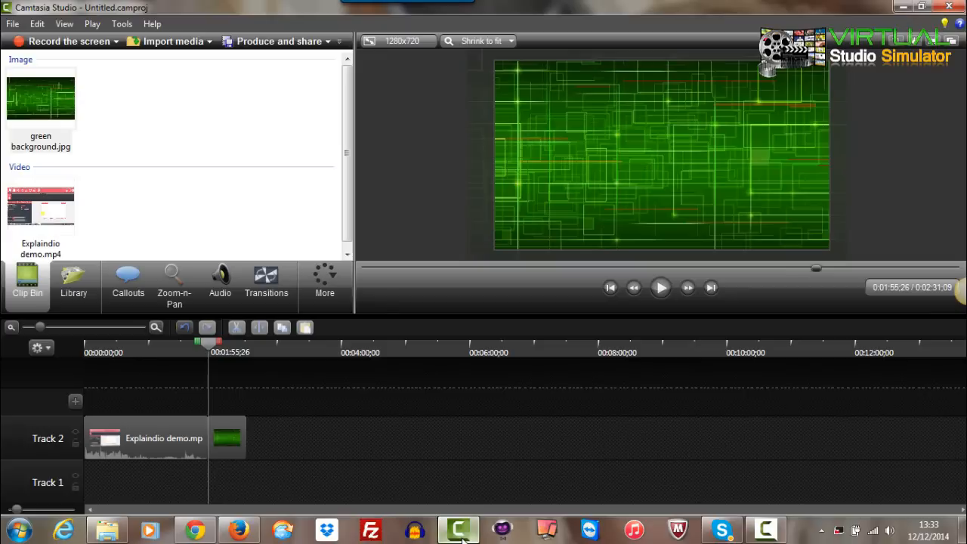
pyautogui.click(187, 44)
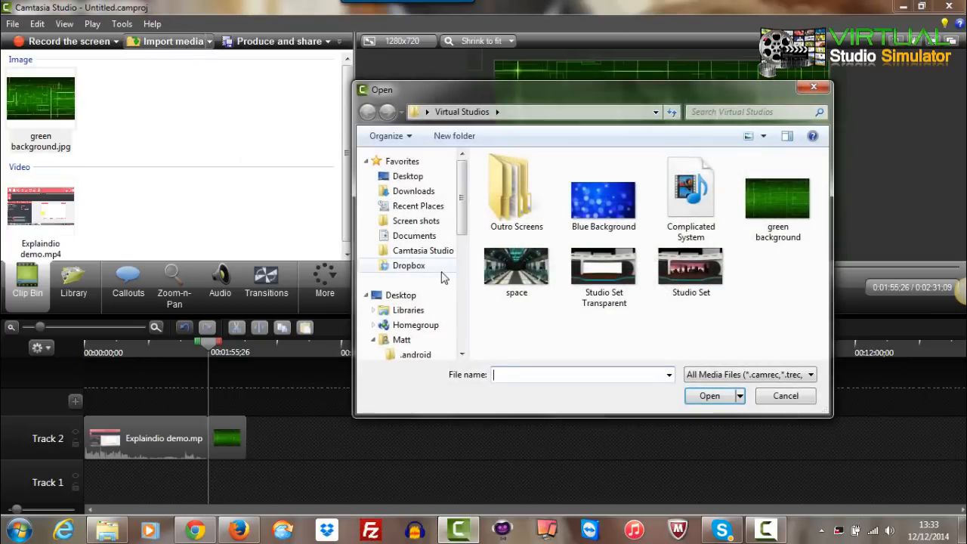
pyautogui.doubleClick(509, 202)
pyautogui.doubleClick(512, 205)
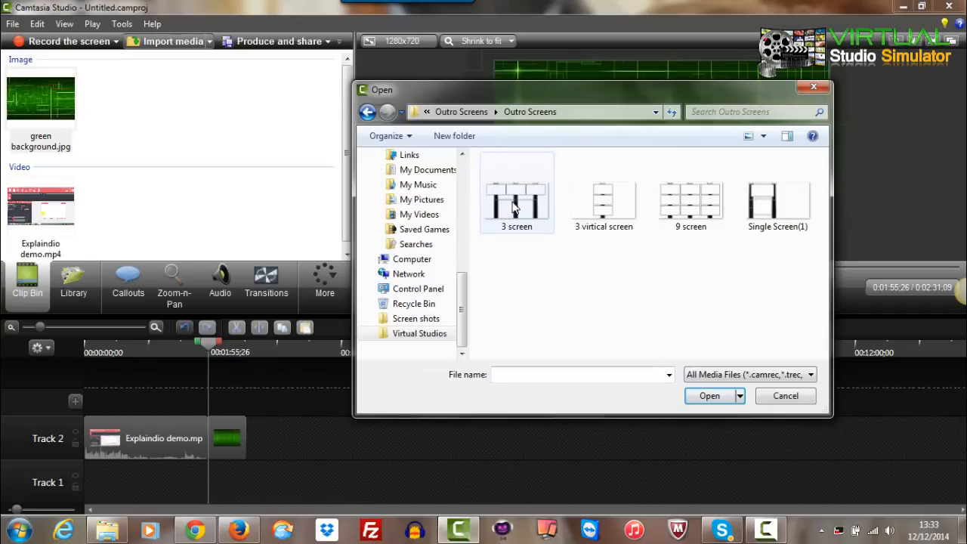
pyautogui.moveTo(817, 256); pyautogui.dragTo(491, 157)
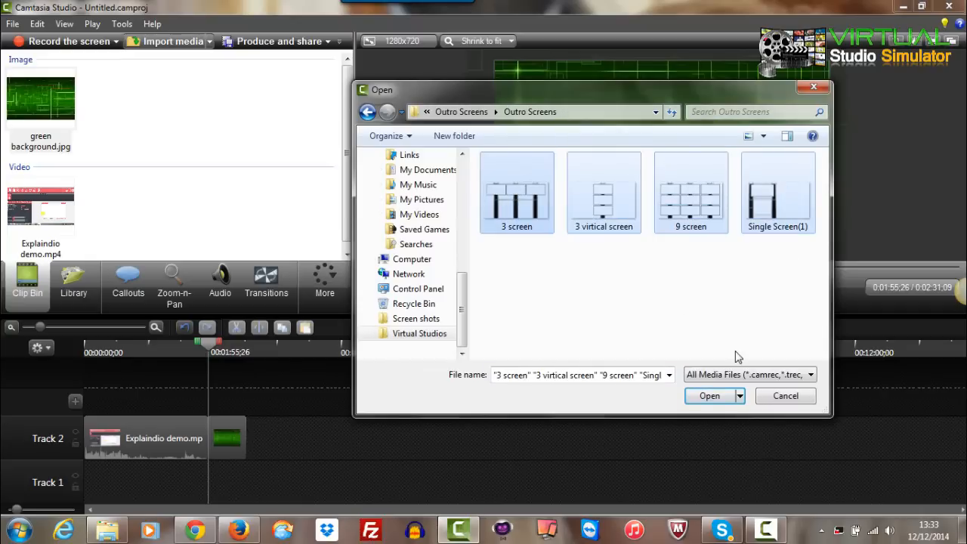
pyautogui.click(708, 396)
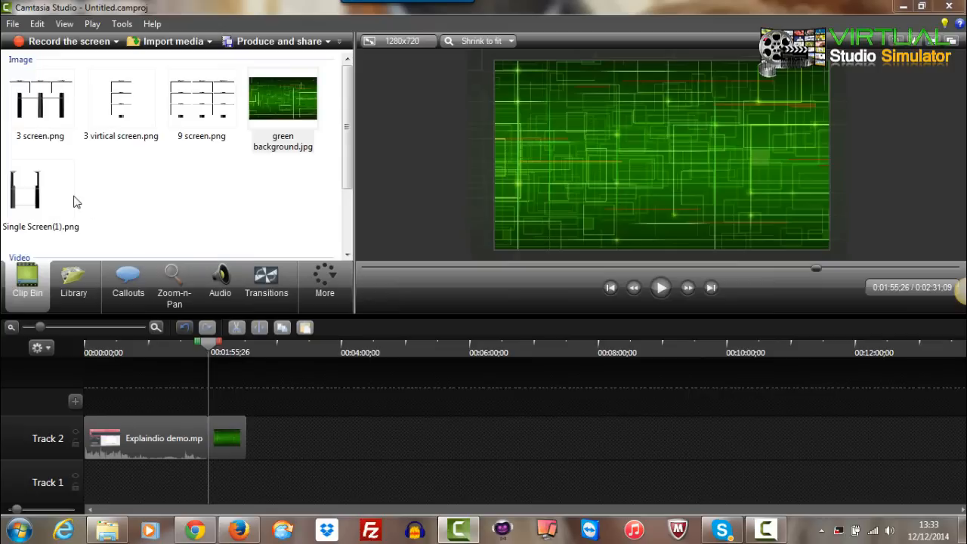
# Step: Place Single Screen(1).png on Track 3 directly above the green background clip and crop the empty areas beside the screen frame
pyautogui.moveTo(76, 201)
pyautogui.mouseDown()
pyautogui.moveTo(174, 296)
pyautogui.moveTo(218, 401)
pyautogui.moveTo(212, 393)
pyautogui.mouseUp()
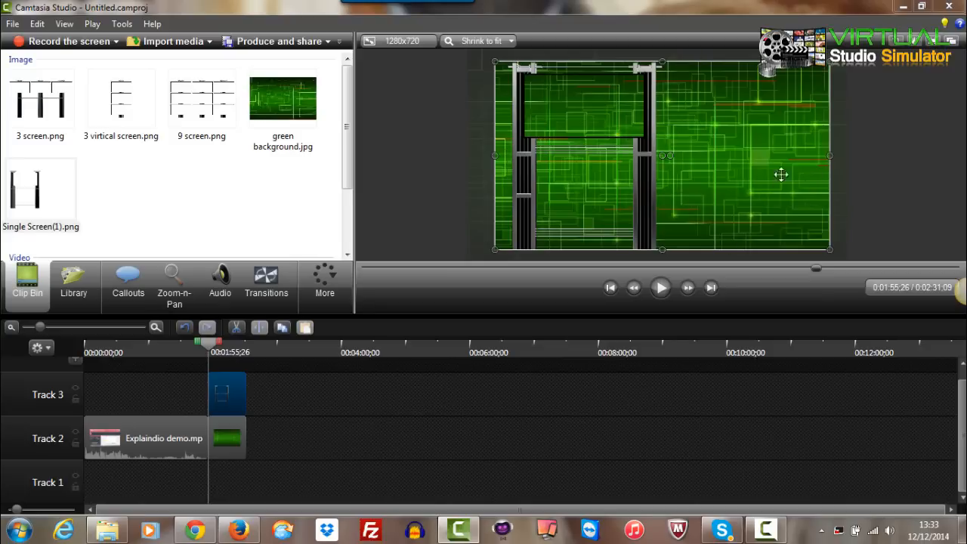
pyautogui.click(893, 44)
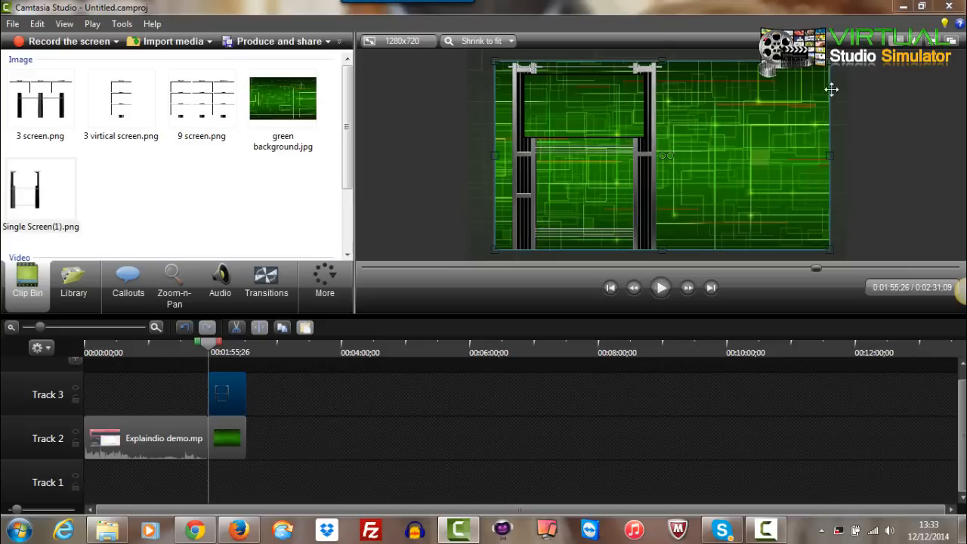
pyautogui.moveTo(662, 61)
pyautogui.mouseDown()
pyautogui.moveTo(699, 58)
pyautogui.moveTo(668, 56)
pyautogui.mouseUp()
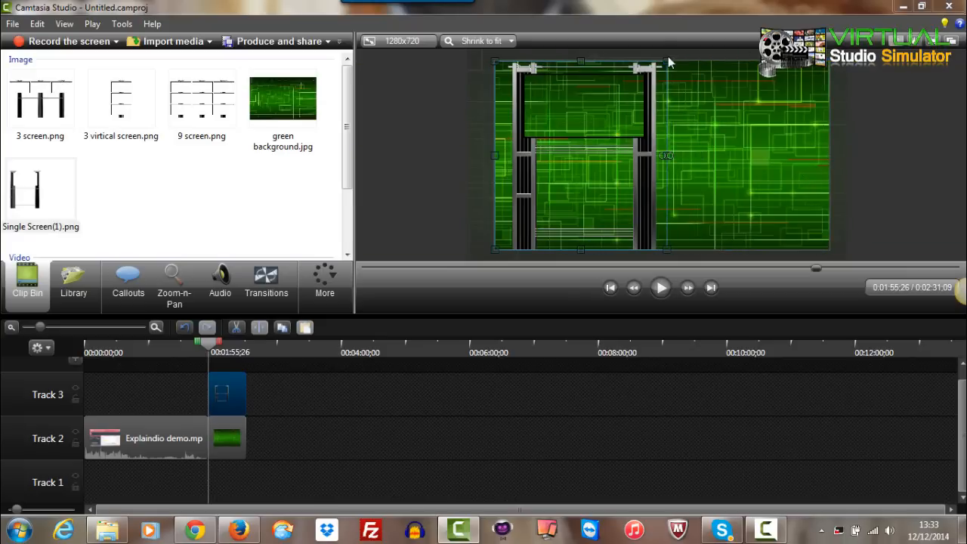
pyautogui.moveTo(496, 61); pyautogui.dragTo(501, 60)
pyautogui.click(750, 131)
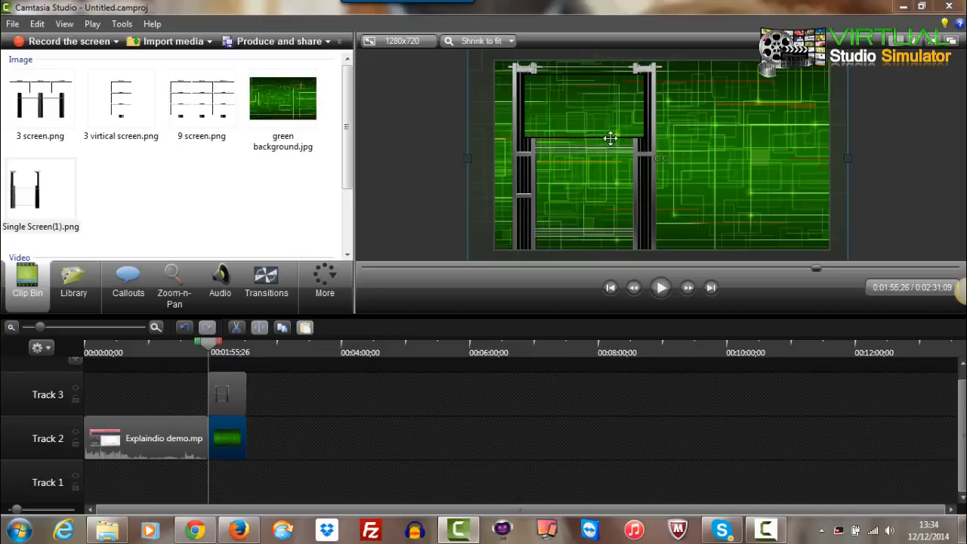
pyautogui.click(419, 176)
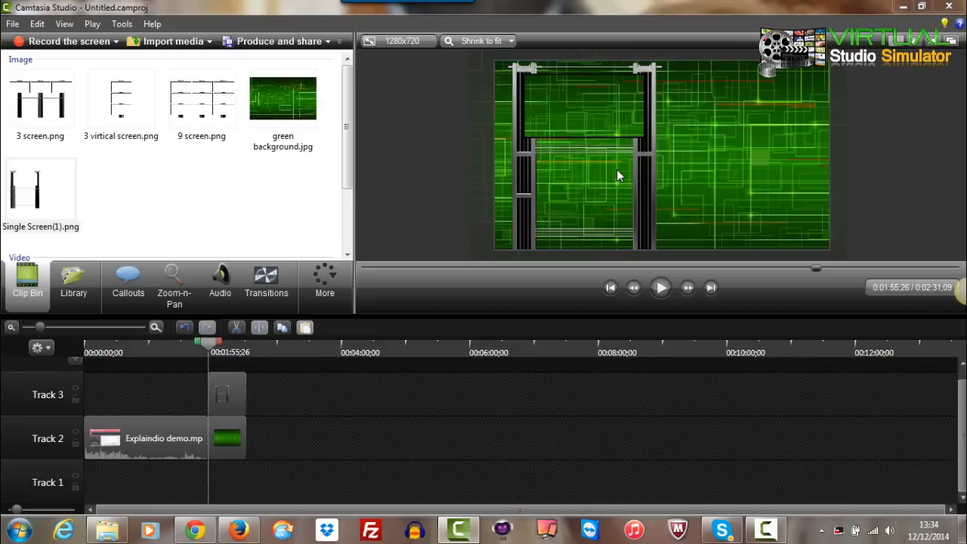
# Step: Move the cropped screen frame to the right side of the canvas and shrink it slightly so it fits within the canvas height
pyautogui.moveTo(630, 131); pyautogui.dragTo(730, 112)
pyautogui.moveTo(788, 111); pyautogui.dragTo(802, 109)
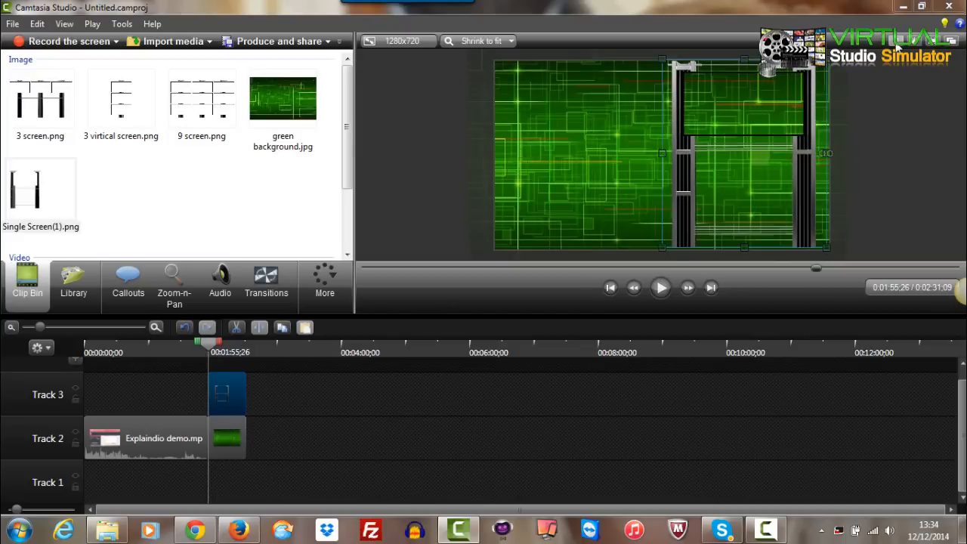
pyautogui.moveTo(826, 60)
pyautogui.mouseDown()
pyautogui.moveTo(758, 138)
pyautogui.moveTo(633, 174)
pyautogui.moveTo(544, 166)
pyautogui.moveTo(753, 157)
pyautogui.moveTo(822, 96)
pyautogui.moveTo(773, 110)
pyautogui.moveTo(826, 68)
pyautogui.mouseUp()
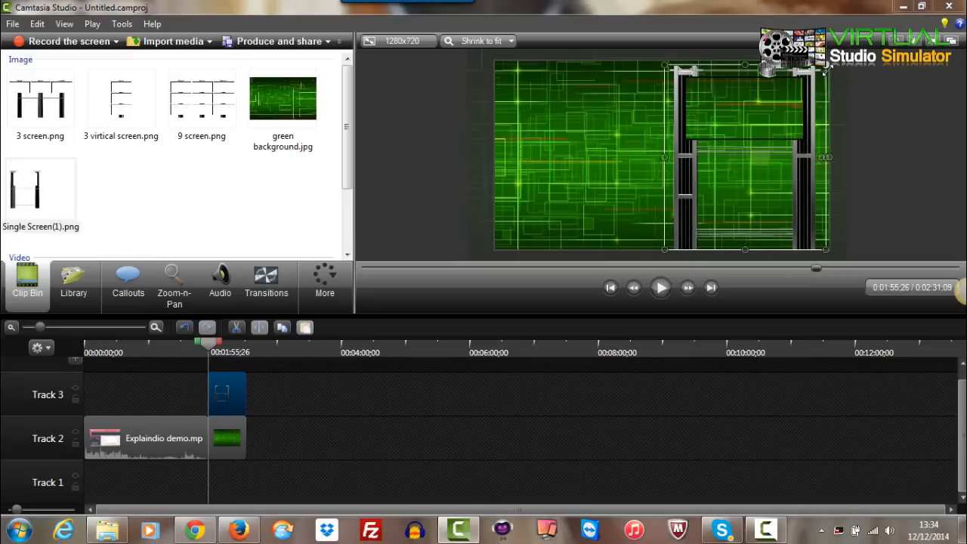
pyautogui.moveTo(782, 92); pyautogui.dragTo(786, 92)
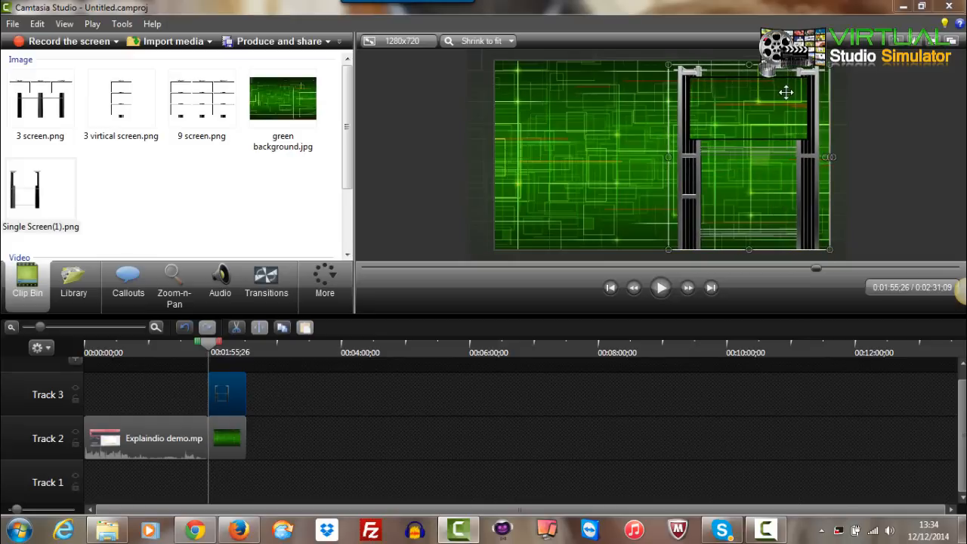
pyautogui.click(867, 113)
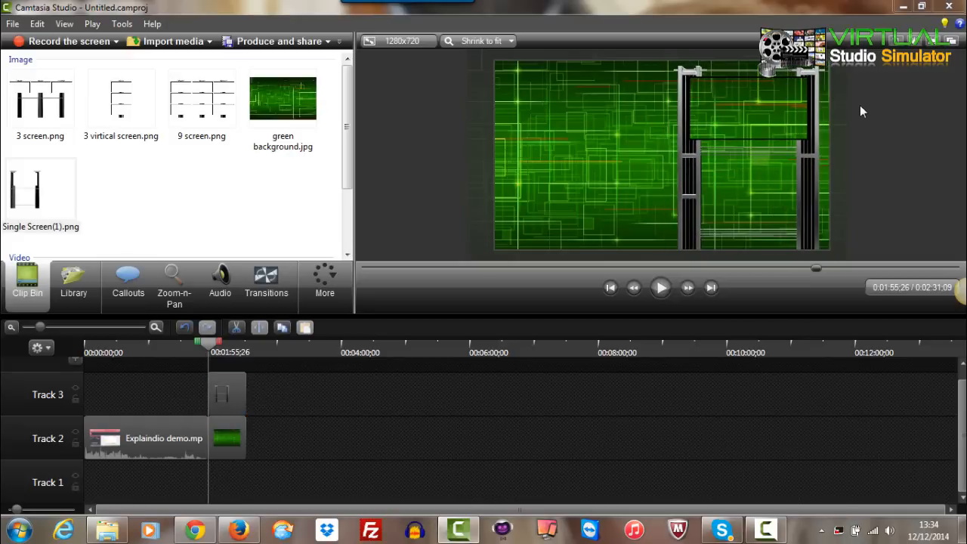
# Step: Import the Filicpro video from the Filicpro_media folder inside Camtasia Studio's Filicpro project folder
pyautogui.scroll(1, 330, 430)
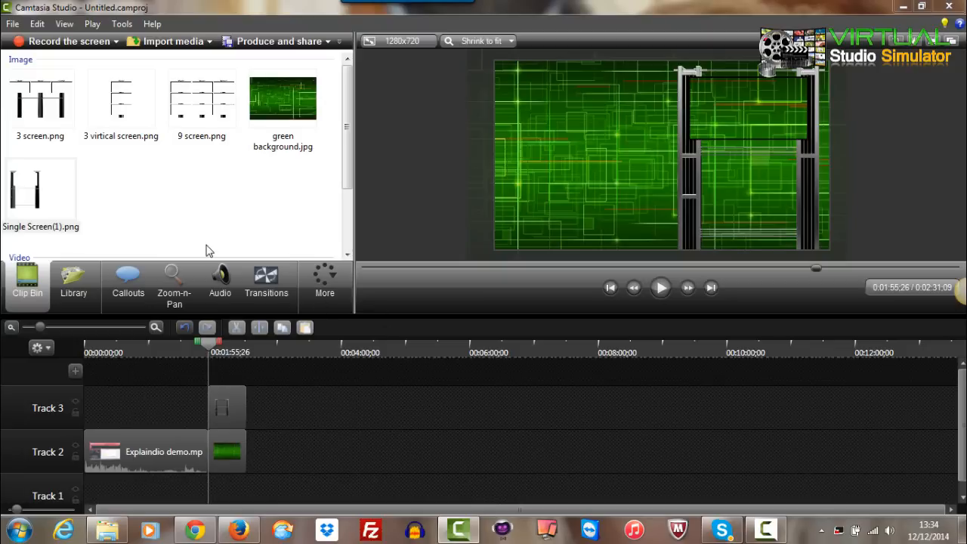
pyautogui.click(189, 41)
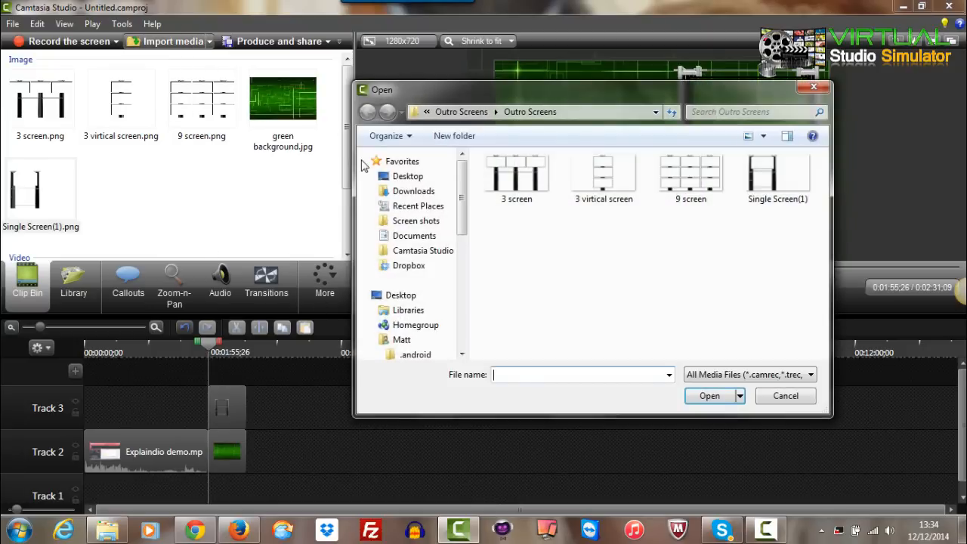
pyautogui.click(410, 251)
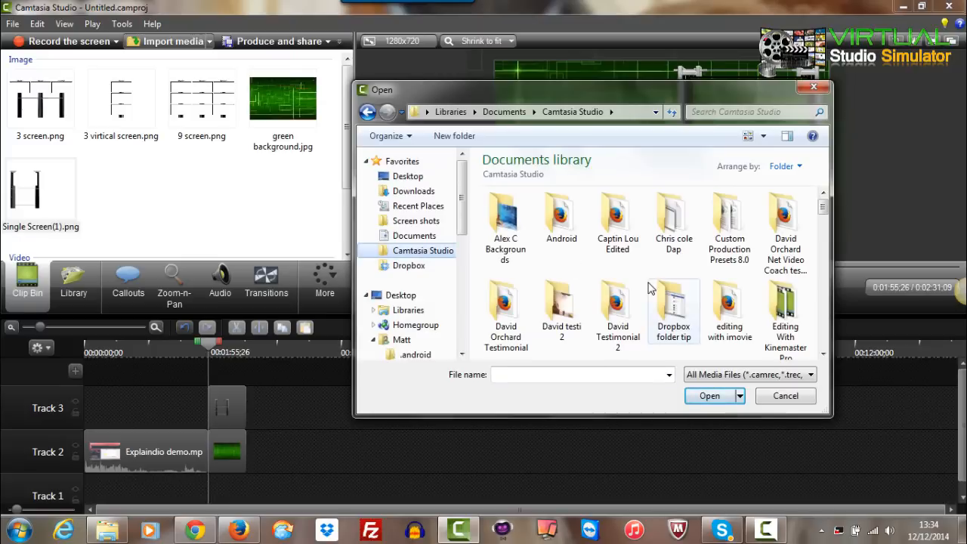
pyautogui.scroll(-3, 648, 287)
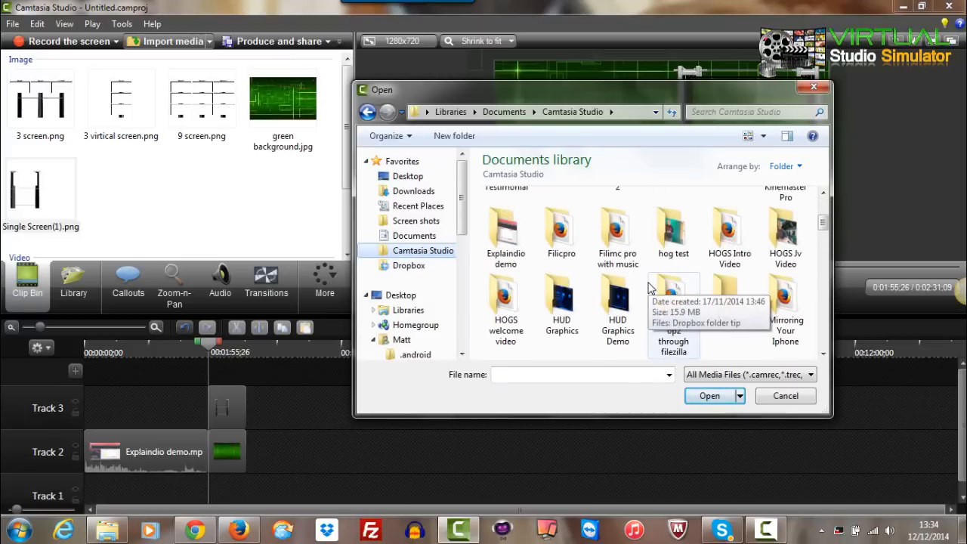
pyautogui.doubleClick(560, 231)
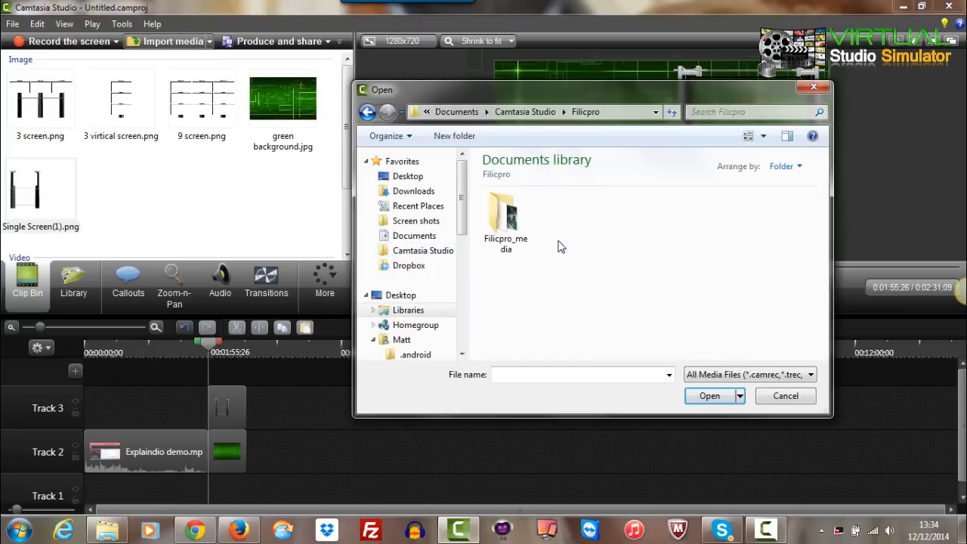
pyautogui.doubleClick(508, 218)
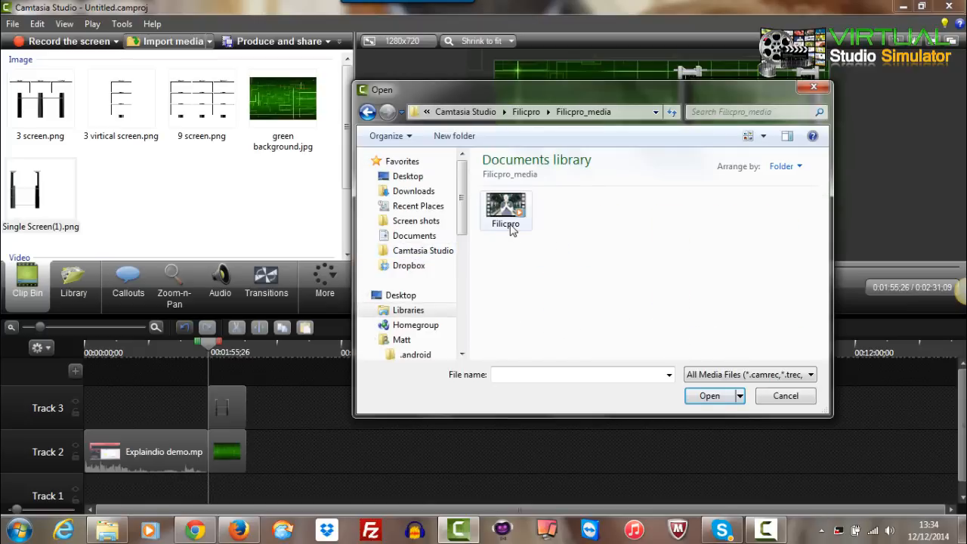
pyautogui.click(511, 230)
pyautogui.click(703, 394)
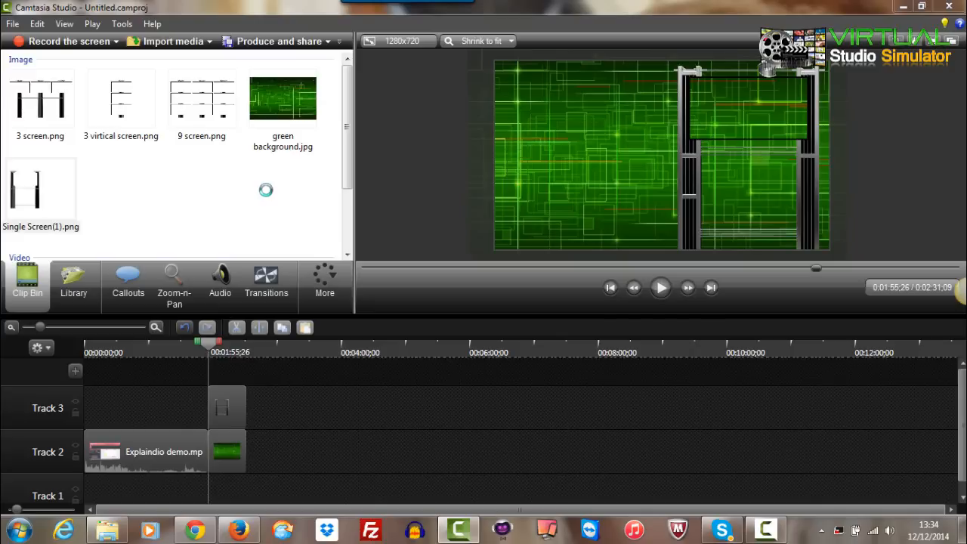
# Step: Place Filicpro.wmv on Track 4 starting at 0:01:55;26 and trim its end to match the green background clip at about 0:02:31;09
pyautogui.moveTo(348, 176); pyautogui.dragTo(344, 238)
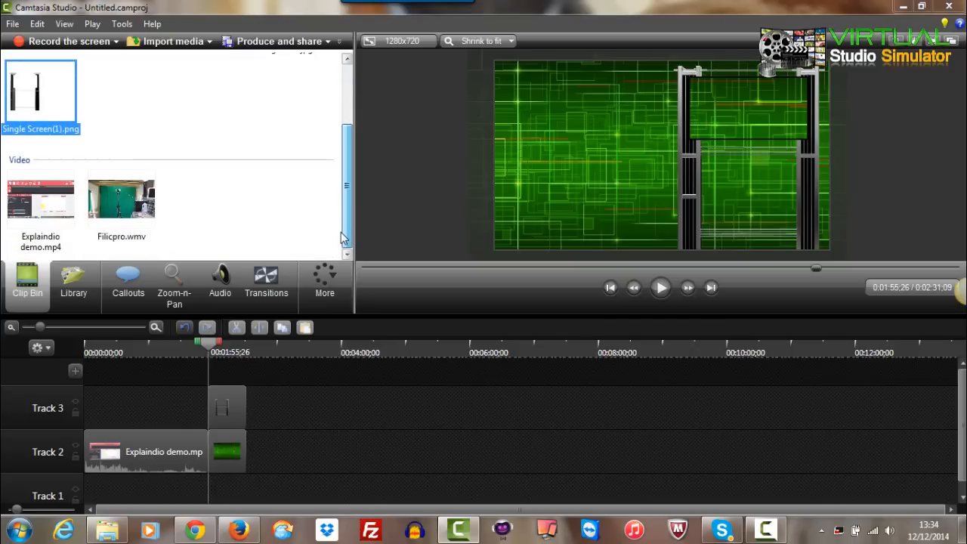
pyautogui.moveTo(123, 204); pyautogui.dragTo(221, 377)
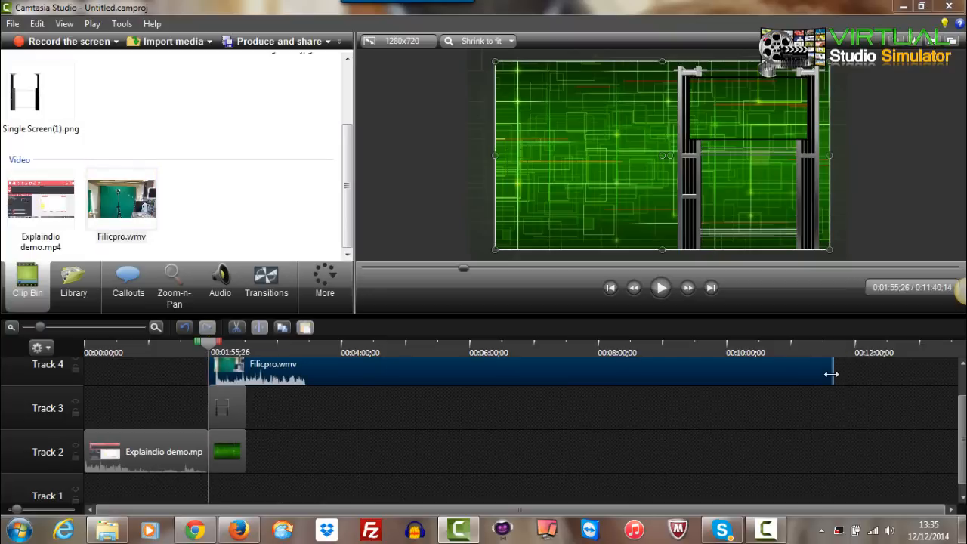
pyautogui.moveTo(831, 373); pyautogui.dragTo(248, 369)
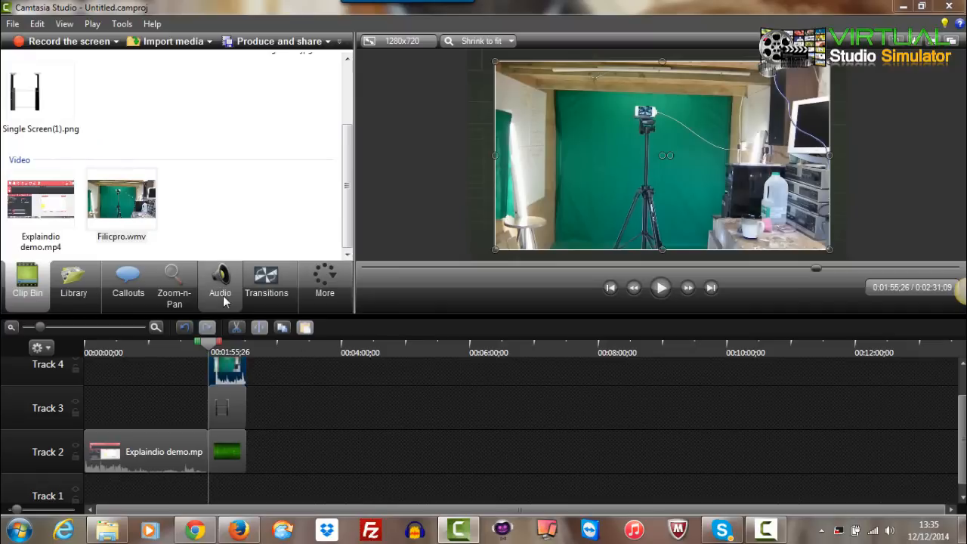
# Step: Silence the audio of the Filicpro clip on Track 4
pyautogui.click(220, 295)
pyautogui.scroll(1, 276, 371)
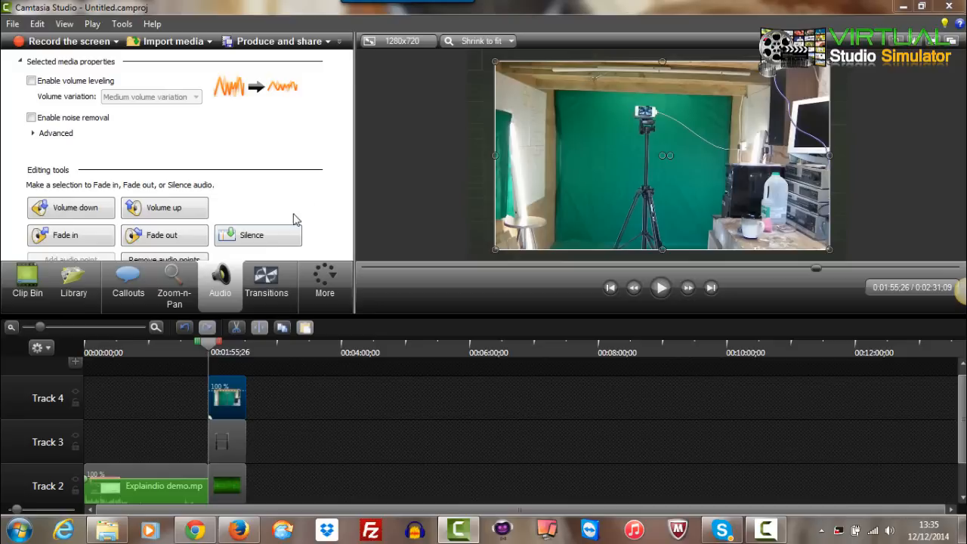
pyautogui.click(299, 424)
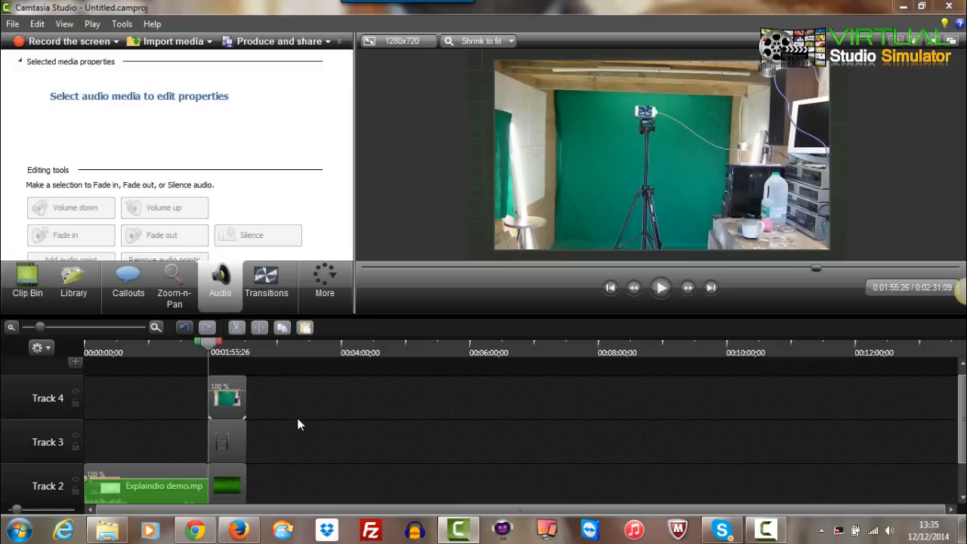
# Step: Shrink the Filicpro video on the canvas and position it over the upper screen opening of the frame
pyautogui.click(222, 403)
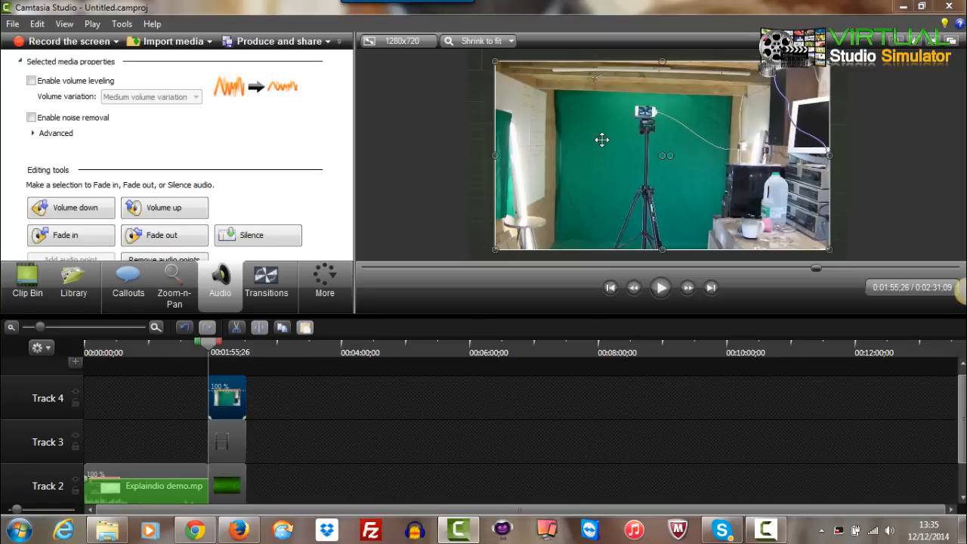
pyautogui.moveTo(495, 62); pyautogui.dragTo(671, 129)
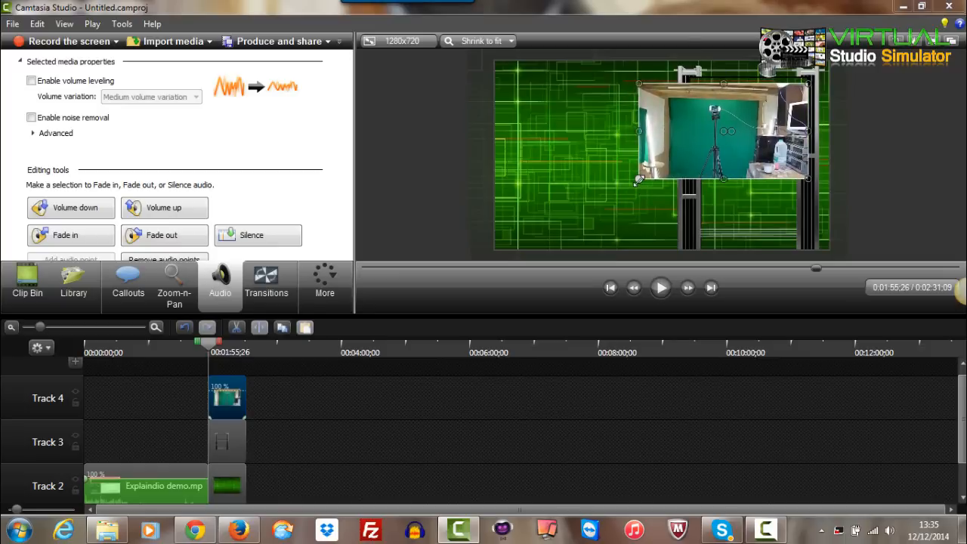
pyautogui.moveTo(638, 180); pyautogui.dragTo(702, 130)
pyautogui.scroll(2, 723, 210)
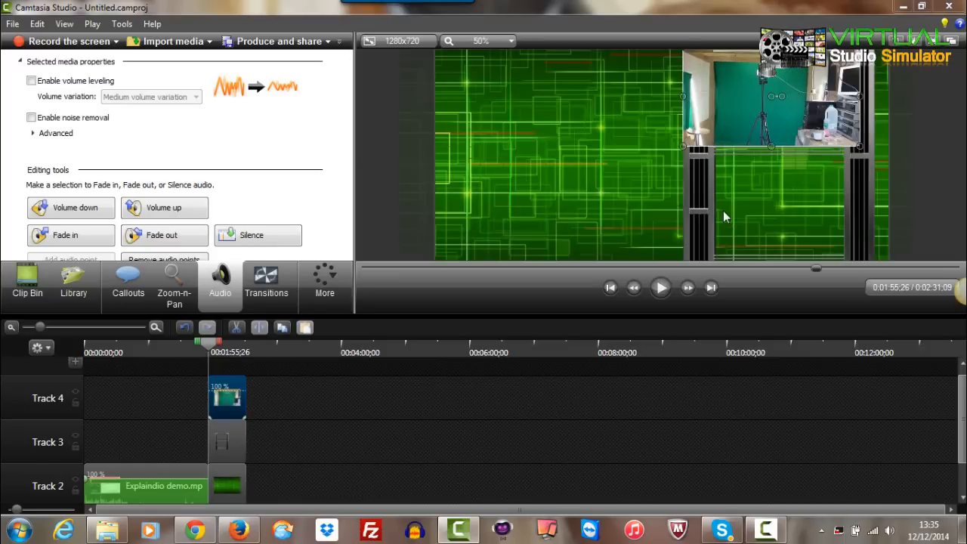
pyautogui.moveTo(703, 315); pyautogui.dragTo(691, 457)
pyautogui.moveTo(732, 171); pyautogui.dragTo(729, 175)
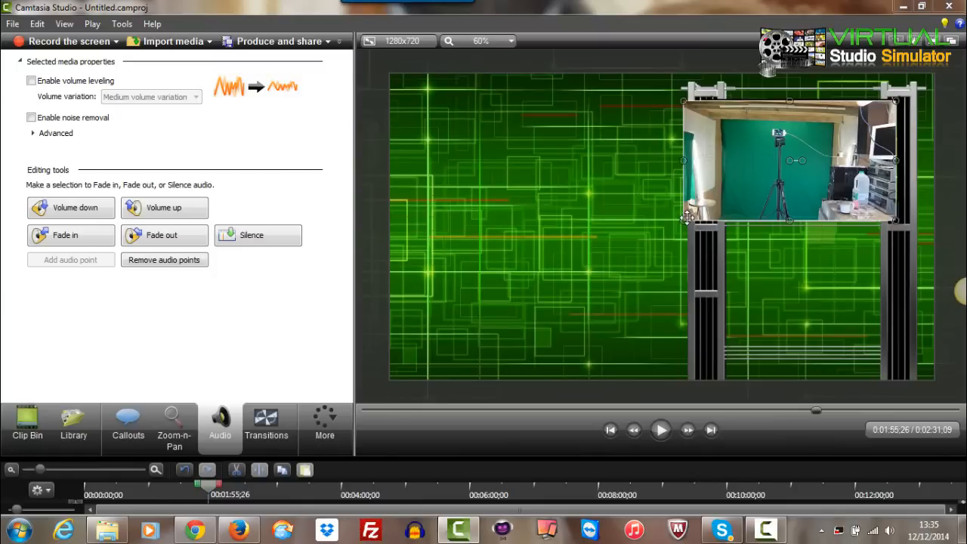
pyautogui.moveTo(683, 219); pyautogui.dragTo(727, 185)
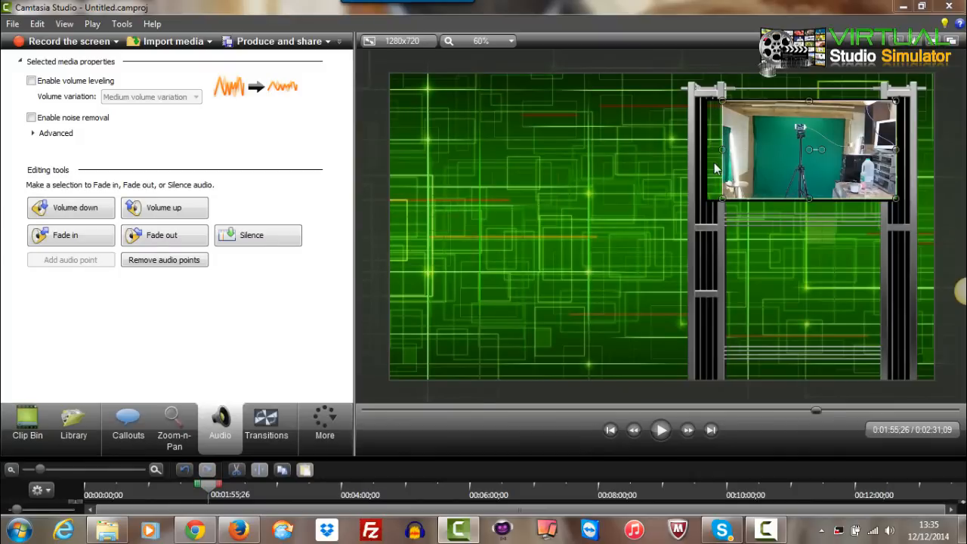
# Step: Narrow the screen frame from both sides so its screen opening matches the width of the Filicpro video
pyautogui.click(708, 266)
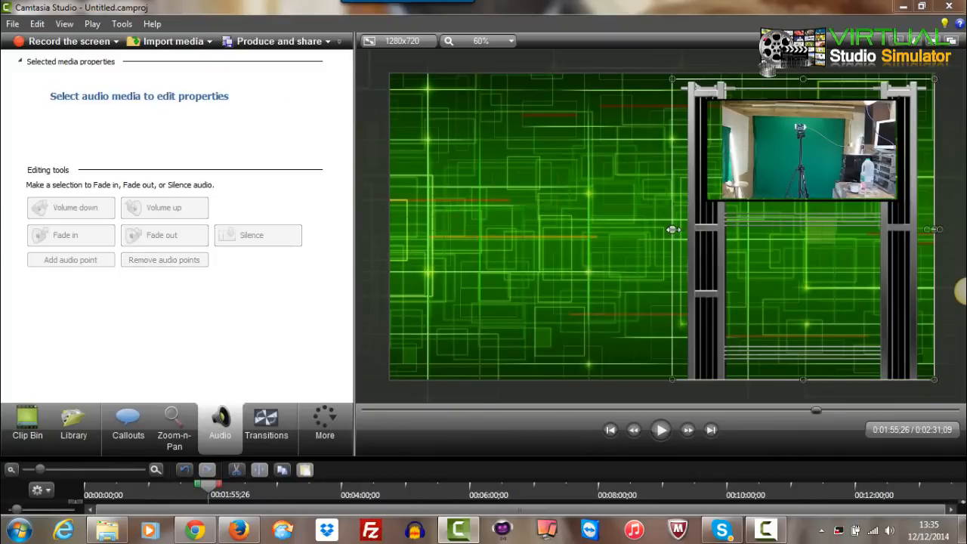
pyautogui.moveTo(672, 228); pyautogui.dragTo(688, 229)
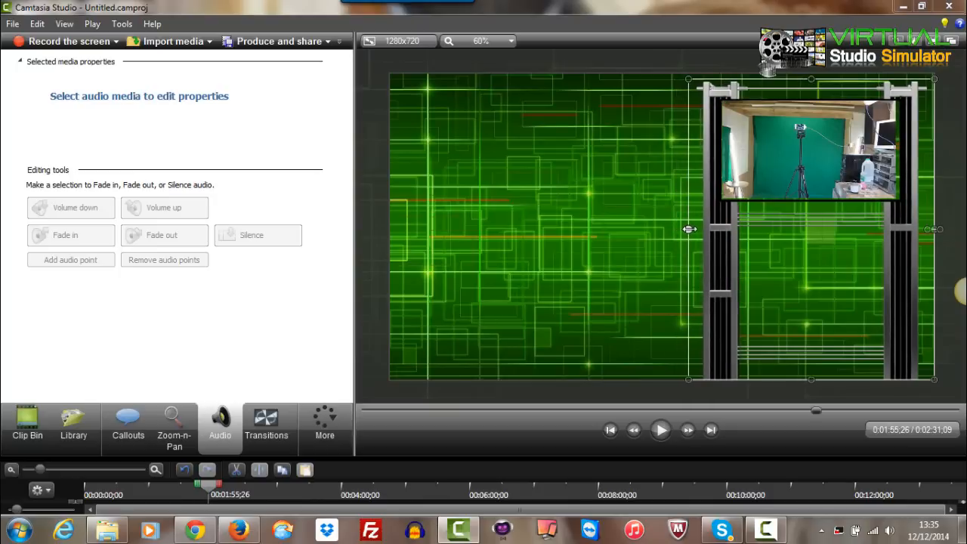
pyautogui.click(809, 173)
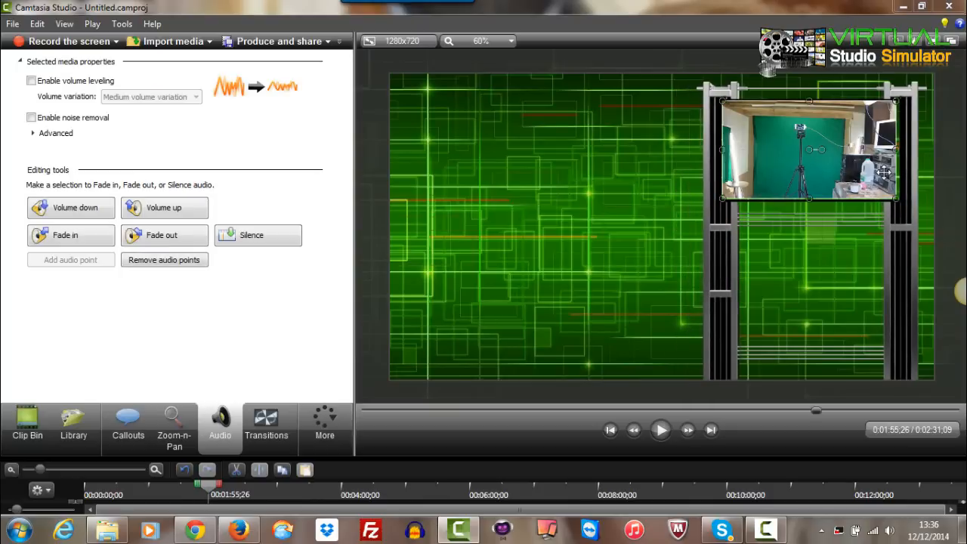
pyautogui.click(918, 196)
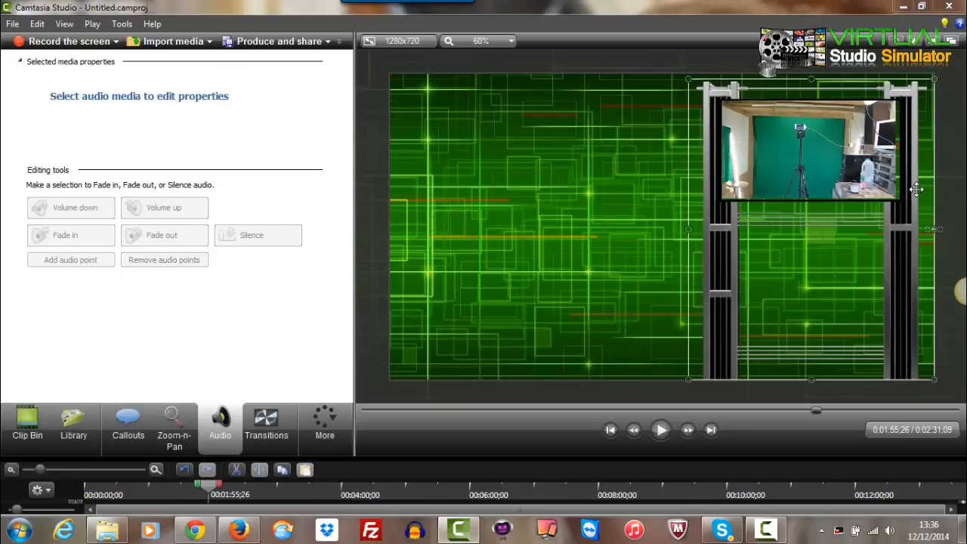
pyautogui.moveTo(934, 229); pyautogui.dragTo(931, 230)
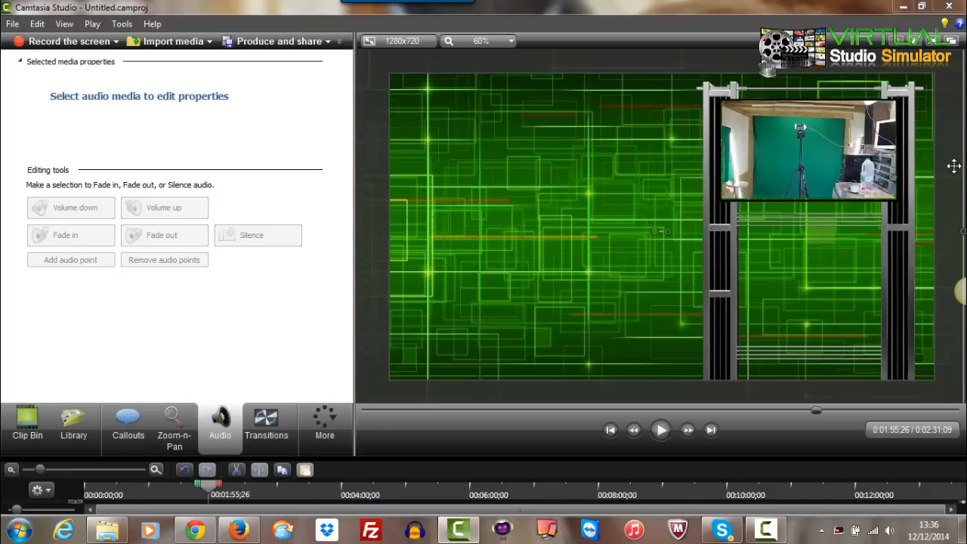
# Step: Fine-tune the Filicpro video's edges so it fills the frame's screen opening without gaps
pyautogui.click(818, 170)
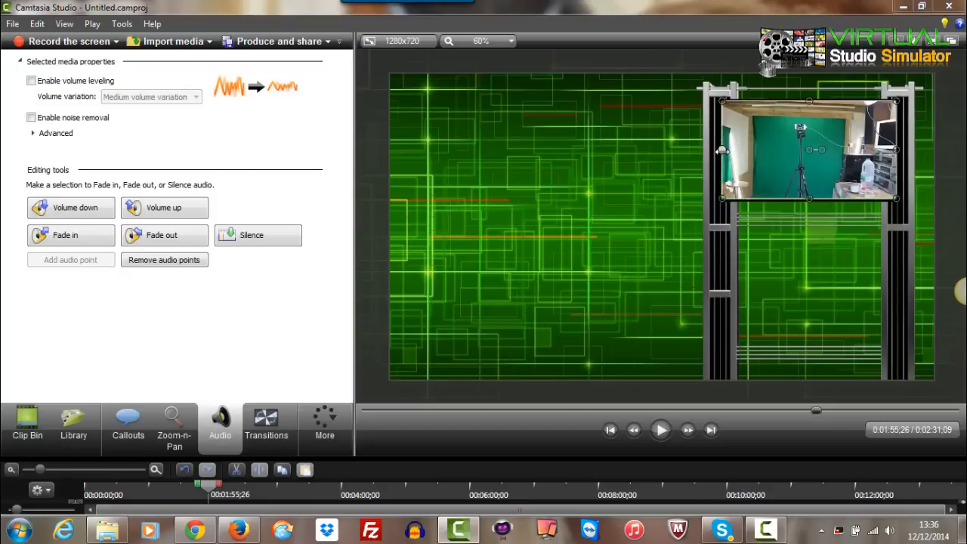
pyautogui.click(680, 233)
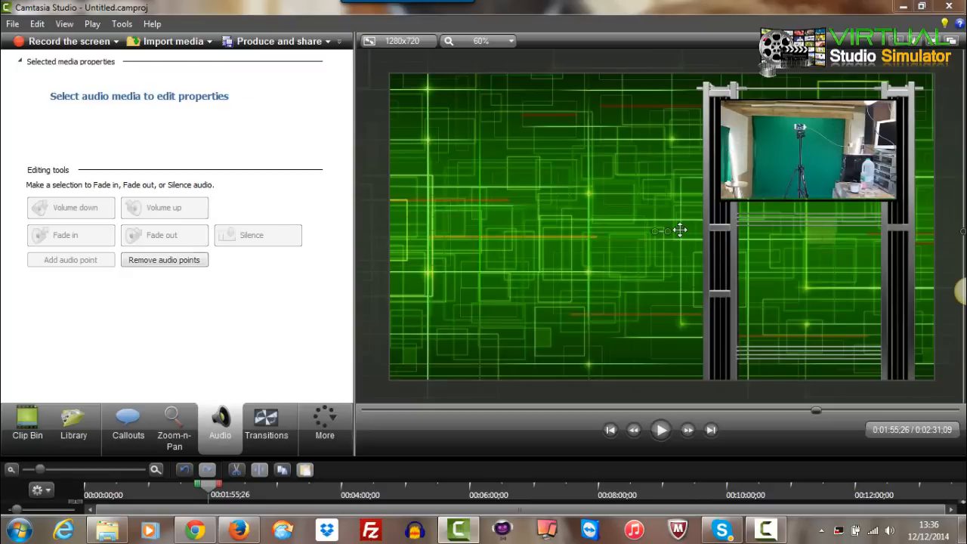
pyautogui.click(805, 195)
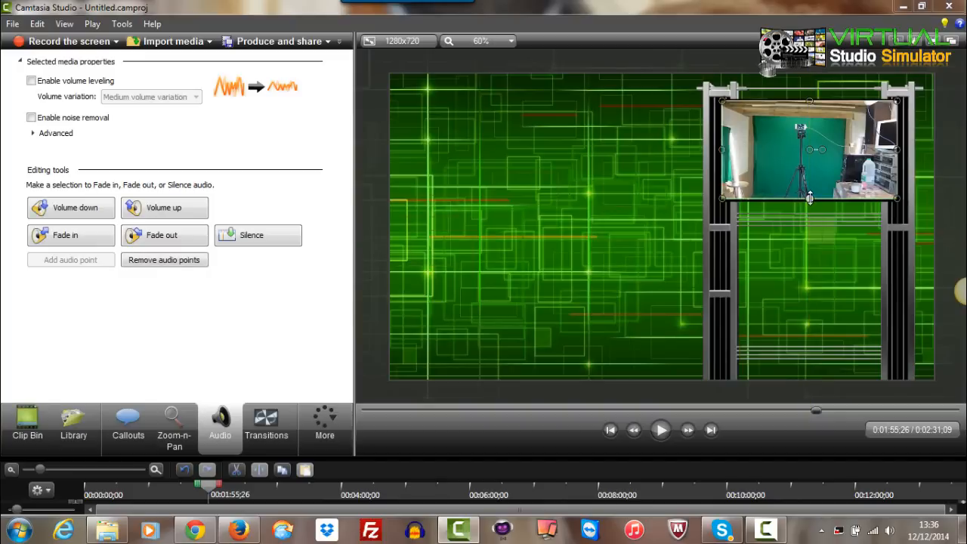
pyautogui.moveTo(810, 198); pyautogui.dragTo(809, 199)
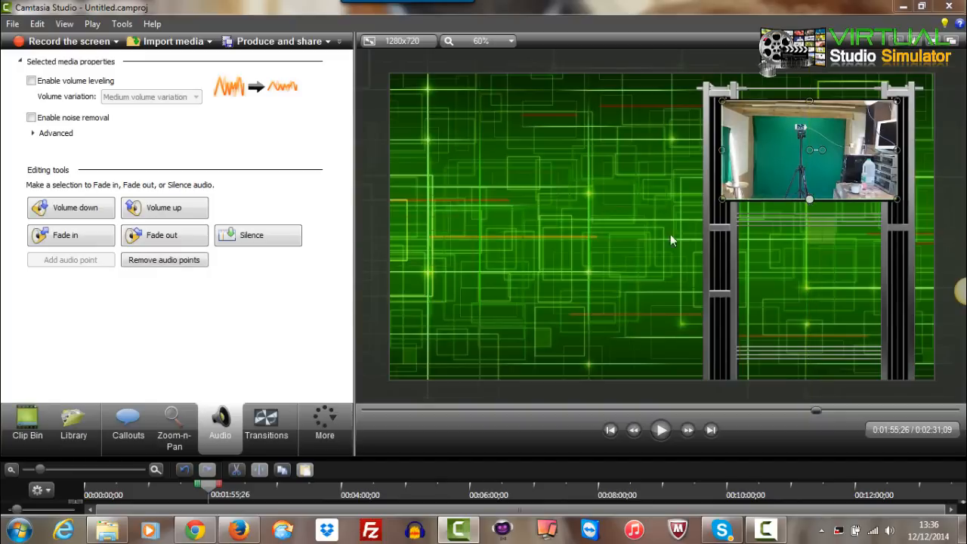
pyautogui.click(648, 243)
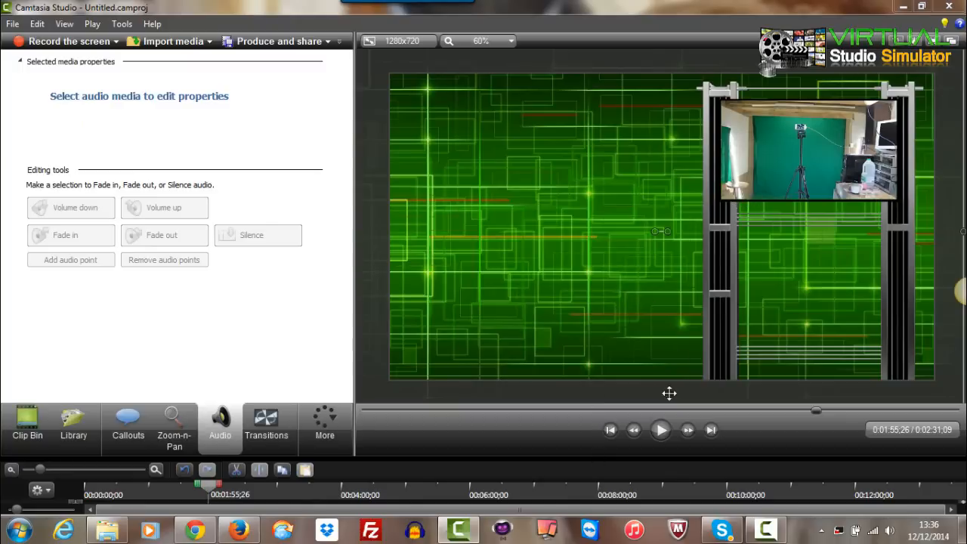
# Step: Swap the clip order so the screen frame is on Track 4 above the Filicpro clip on Track 3
pyautogui.moveTo(659, 457); pyautogui.dragTo(641, 252)
pyautogui.moveTo(227, 382); pyautogui.dragTo(269, 320)
pyautogui.moveTo(229, 348); pyautogui.dragTo(228, 393)
pyautogui.moveTo(261, 316); pyautogui.dragTo(227, 340)
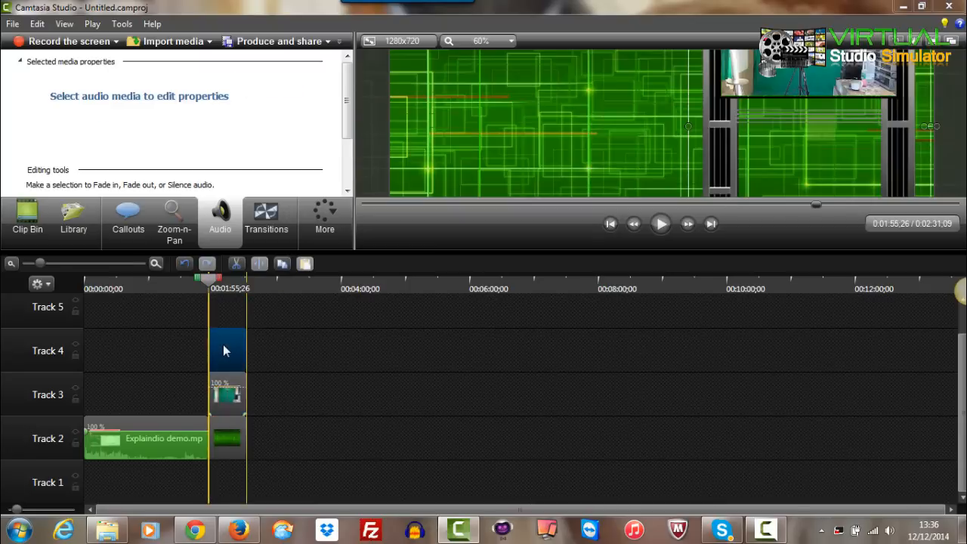
pyautogui.moveTo(460, 250); pyautogui.dragTo(481, 463)
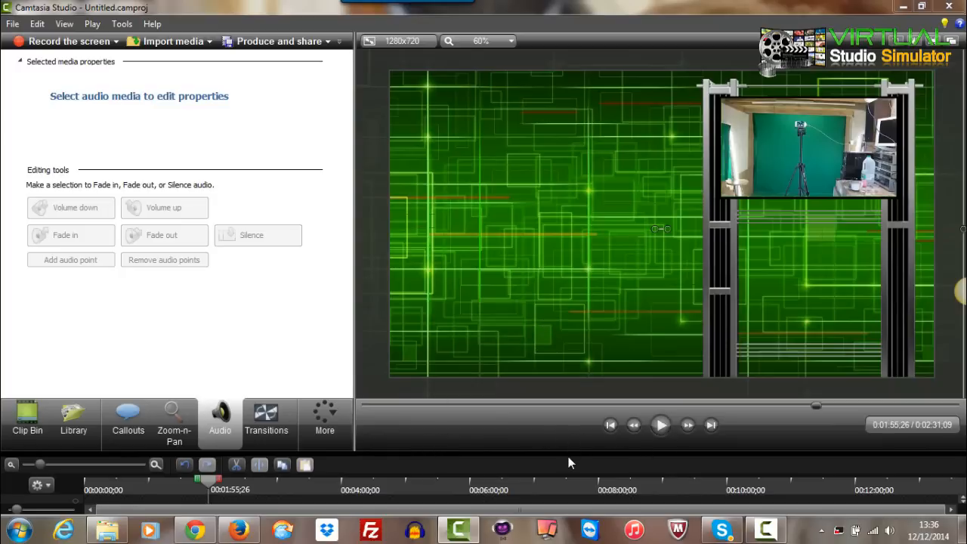
# Step: Play the outro from 0:01:55;26 and pause at 0:02:03;18 to check the video inside the frame
pyautogui.moveTo(568, 454); pyautogui.dragTo(568, 375)
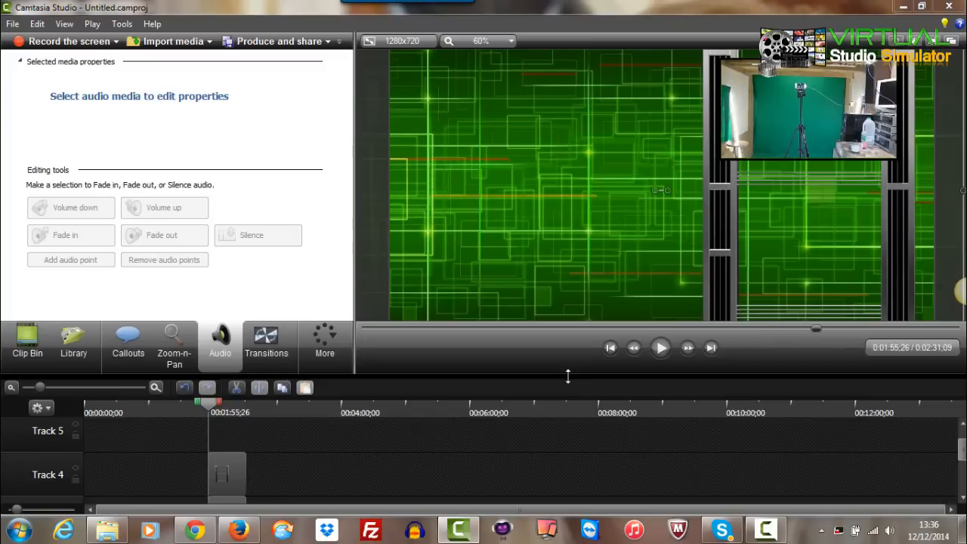
pyautogui.click(660, 347)
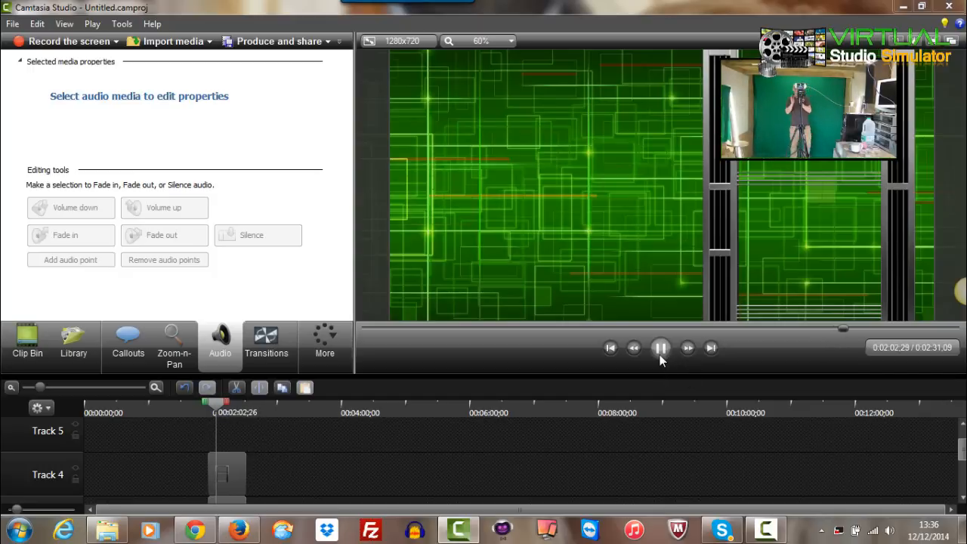
pyautogui.click(659, 352)
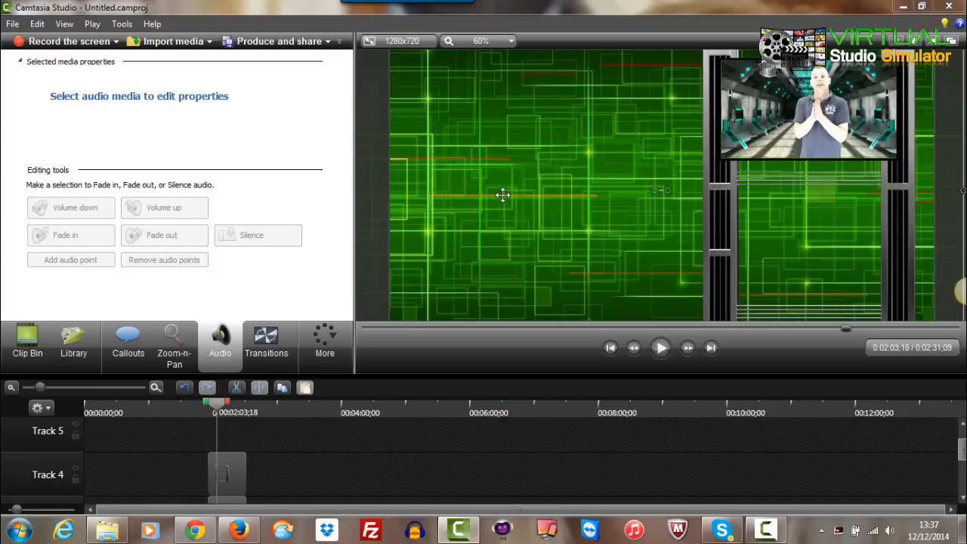
pyautogui.click(12, 25)
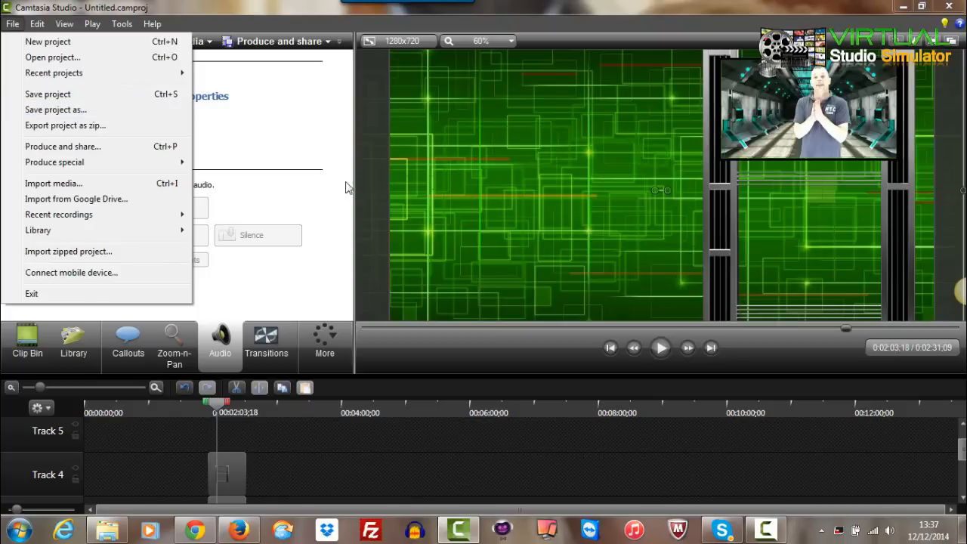
pyautogui.click(364, 217)
pyautogui.scroll(-1, 446, 197)
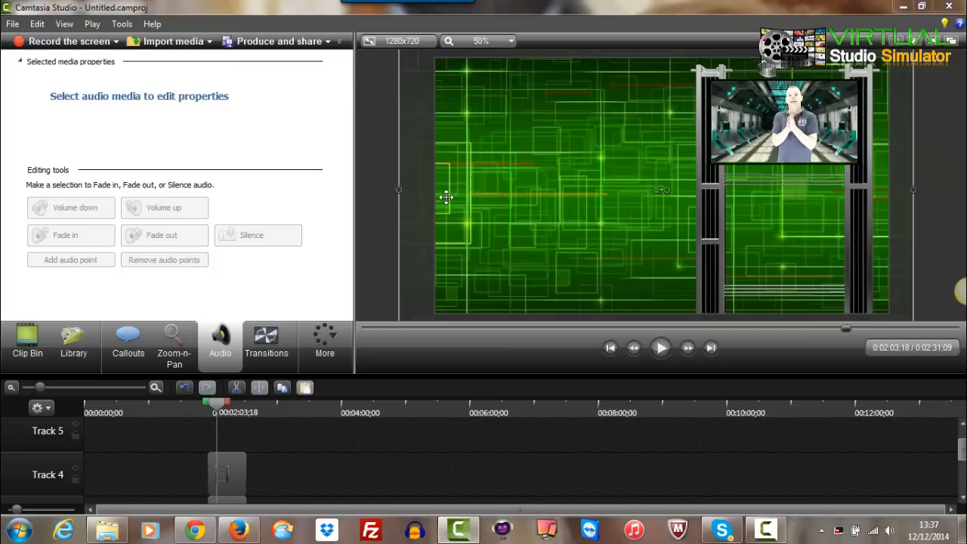
pyautogui.click(385, 204)
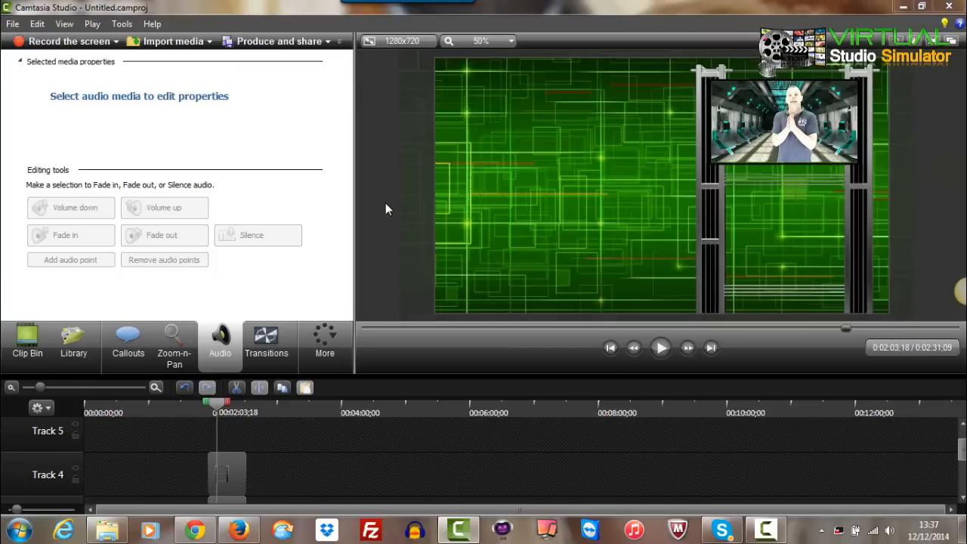
pyautogui.click(14, 24)
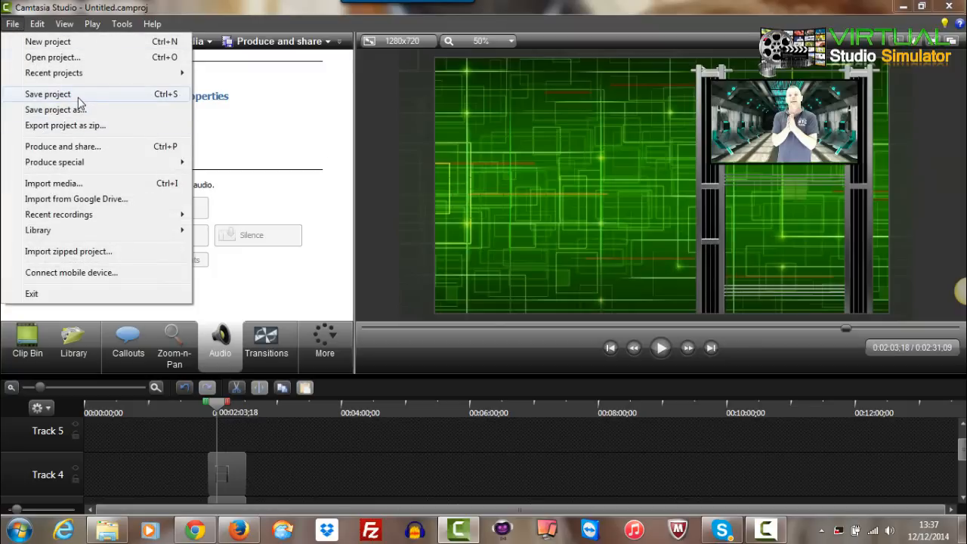
pyautogui.click(382, 152)
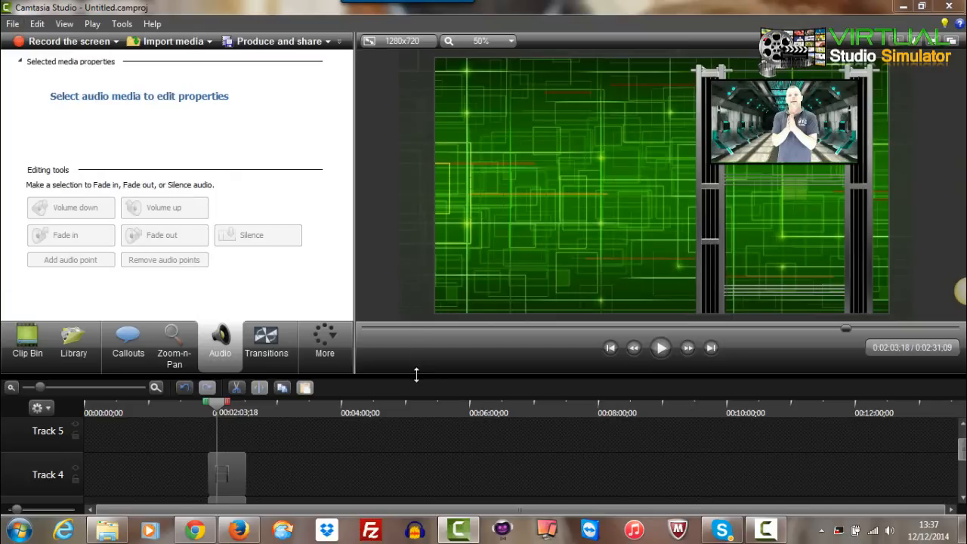
# Step: Delete the single-screen frame clip from Track 4
pyautogui.moveTo(417, 365); pyautogui.dragTo(417, 401)
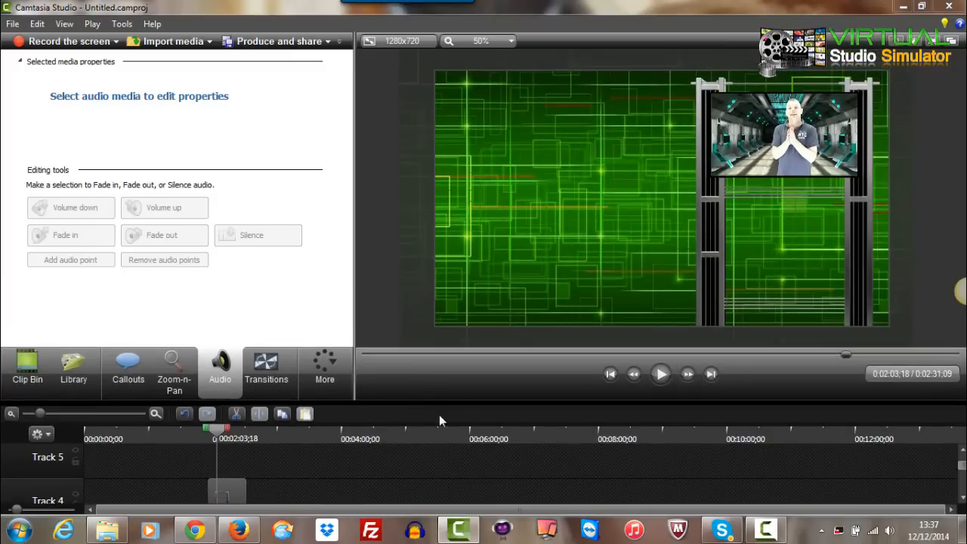
pyautogui.moveTo(448, 371); pyautogui.dragTo(454, 332)
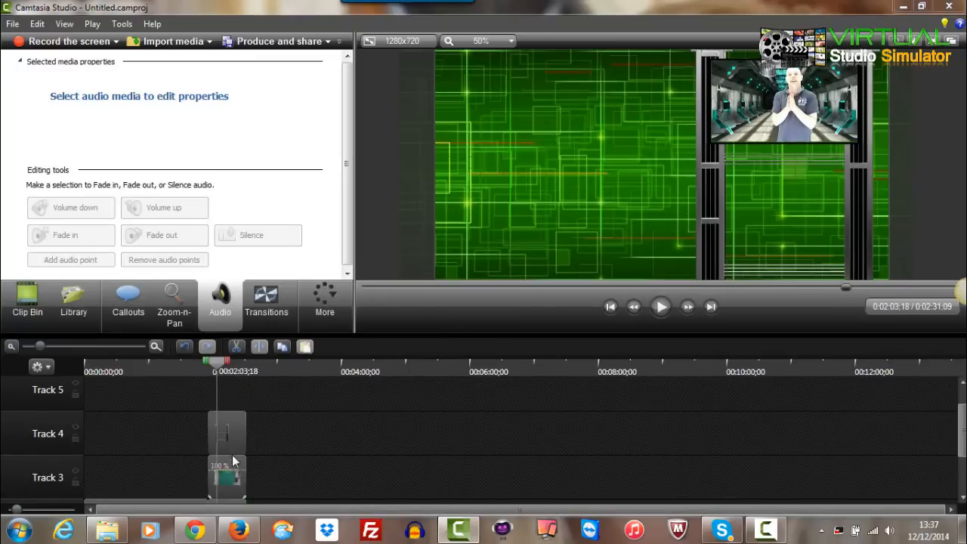
pyautogui.moveTo(232, 445); pyautogui.dragTo(344, 453)
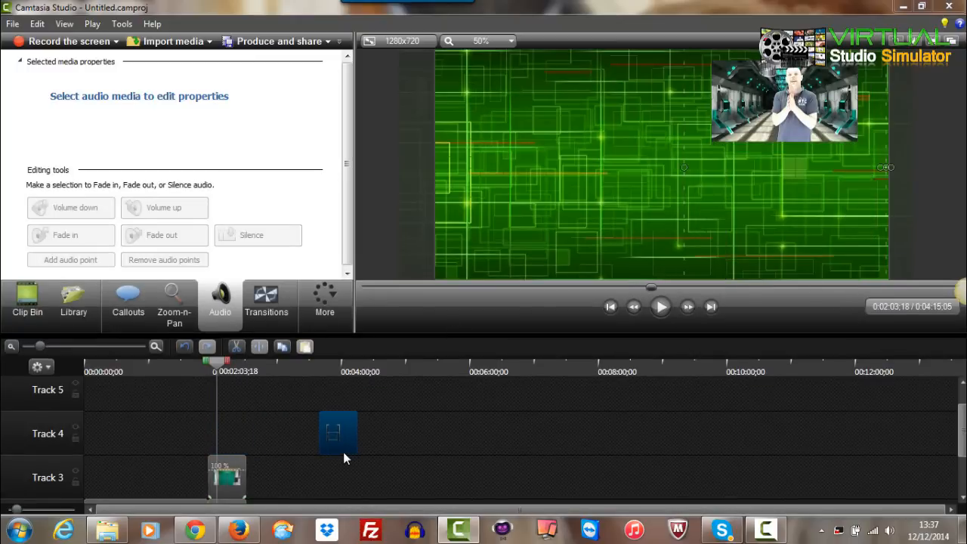
pyautogui.rightClick(344, 451)
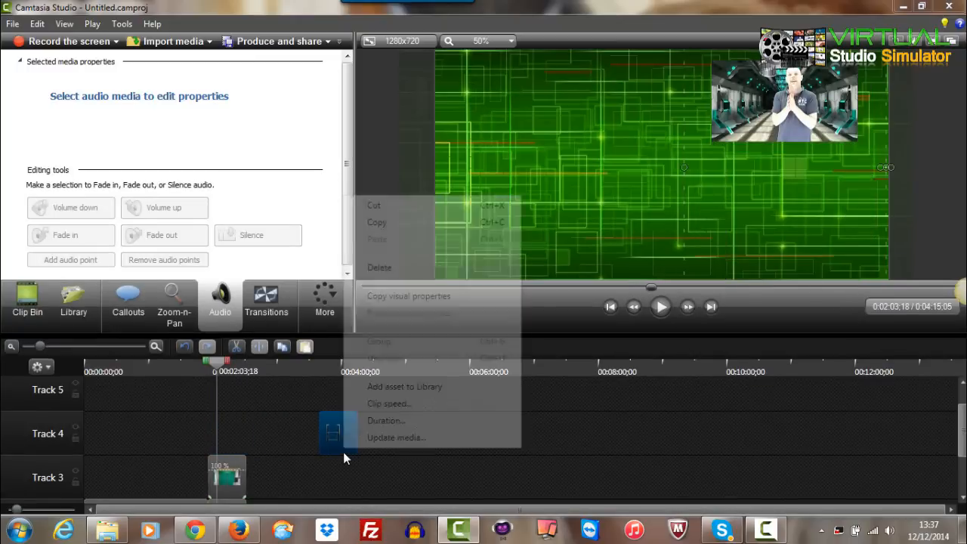
pyautogui.click(379, 268)
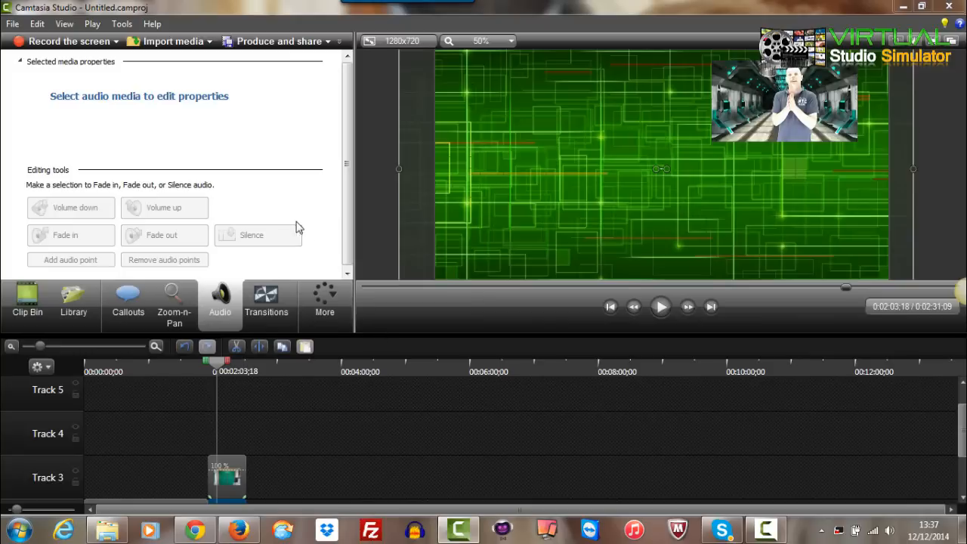
# Step: Try 9 screen.png on Track 4 above the Filicpro clip, matched to its length, and delete it again
pyautogui.click(37, 296)
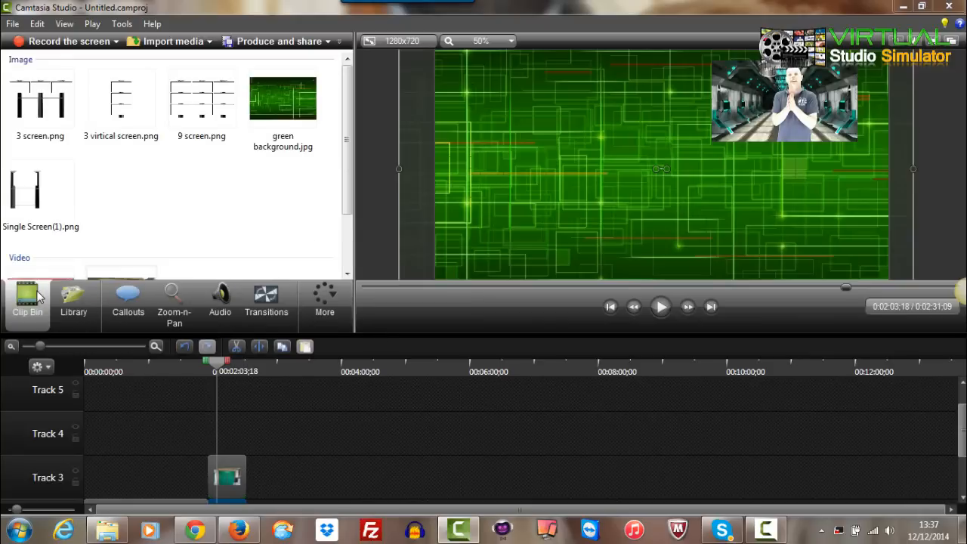
pyautogui.click(203, 128)
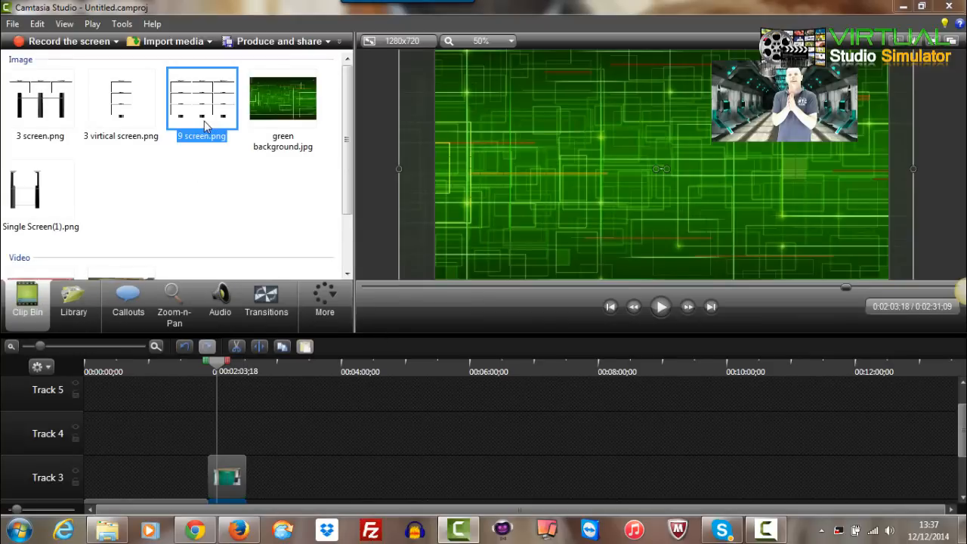
pyautogui.moveTo(218, 433); pyautogui.dragTo(245, 434)
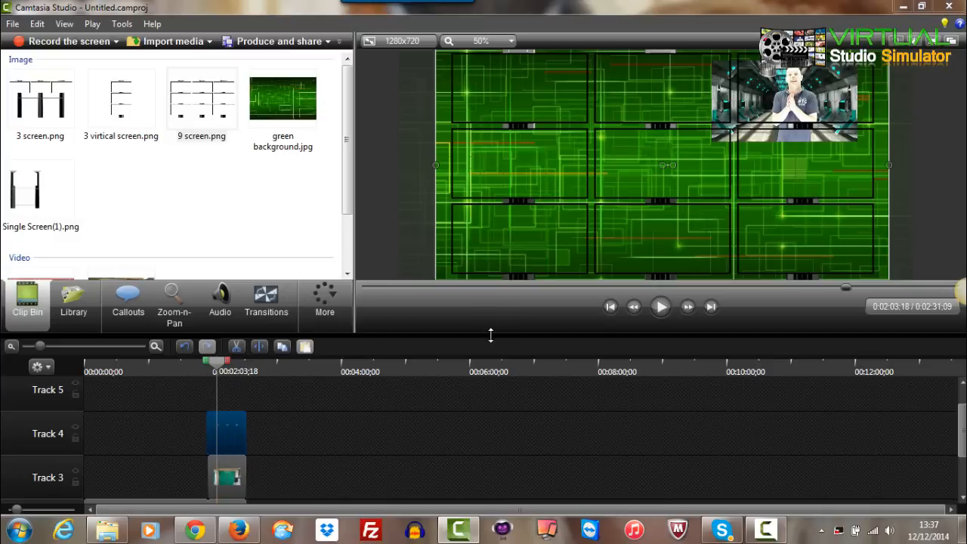
pyautogui.moveTo(491, 335)
pyautogui.mouseDown()
pyautogui.moveTo(488, 413)
pyautogui.moveTo(503, 336)
pyautogui.mouseUp()
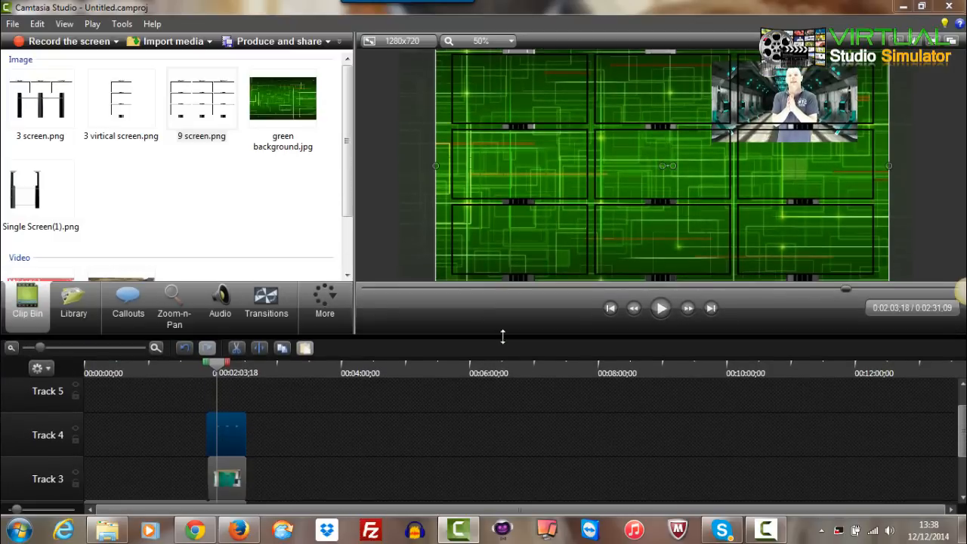
pyautogui.rightClick(211, 437)
pyautogui.click(264, 253)
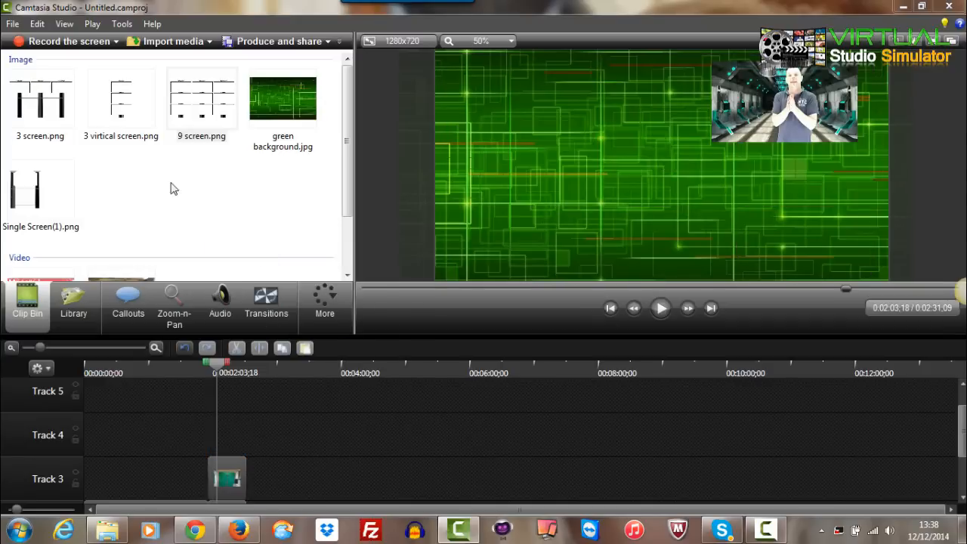
# Step: Add 3 screen.png on Track 4 above the Filicpro clip and scale it down into the lower-left area of the canvas
pyautogui.moveTo(119, 123); pyautogui.dragTo(123, 144)
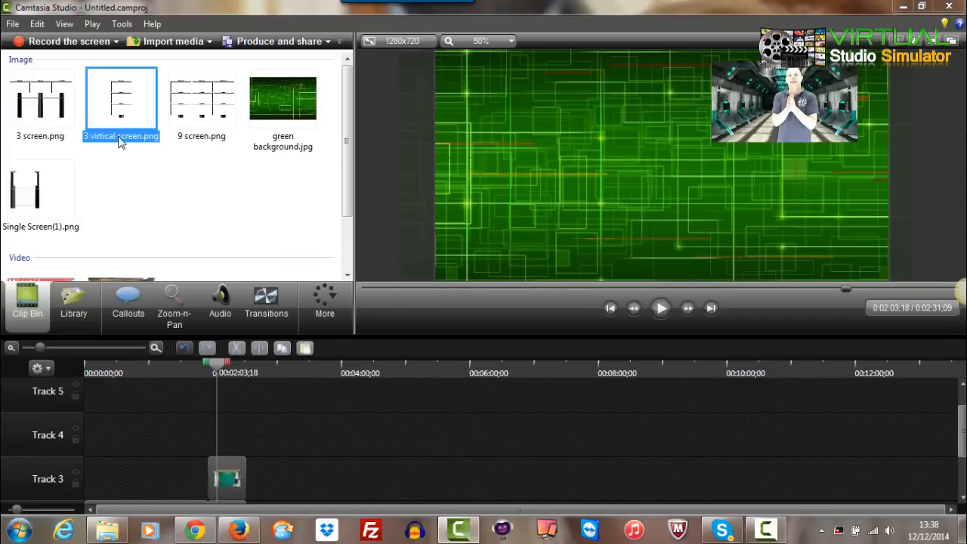
pyautogui.moveTo(60, 128)
pyautogui.mouseDown()
pyautogui.moveTo(174, 302)
pyautogui.moveTo(213, 428)
pyautogui.moveTo(254, 434)
pyautogui.moveTo(207, 429)
pyautogui.mouseUp()
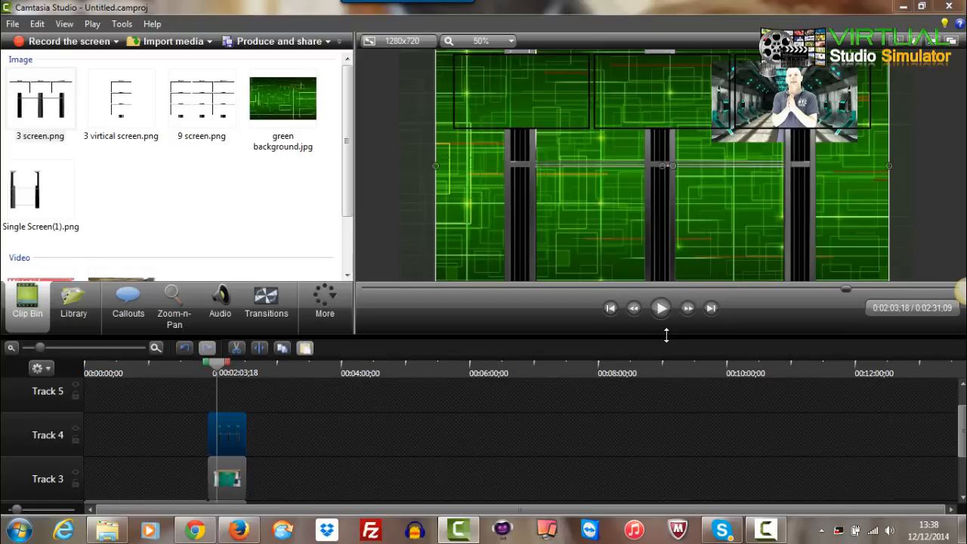
pyautogui.moveTo(666, 335); pyautogui.dragTo(660, 442)
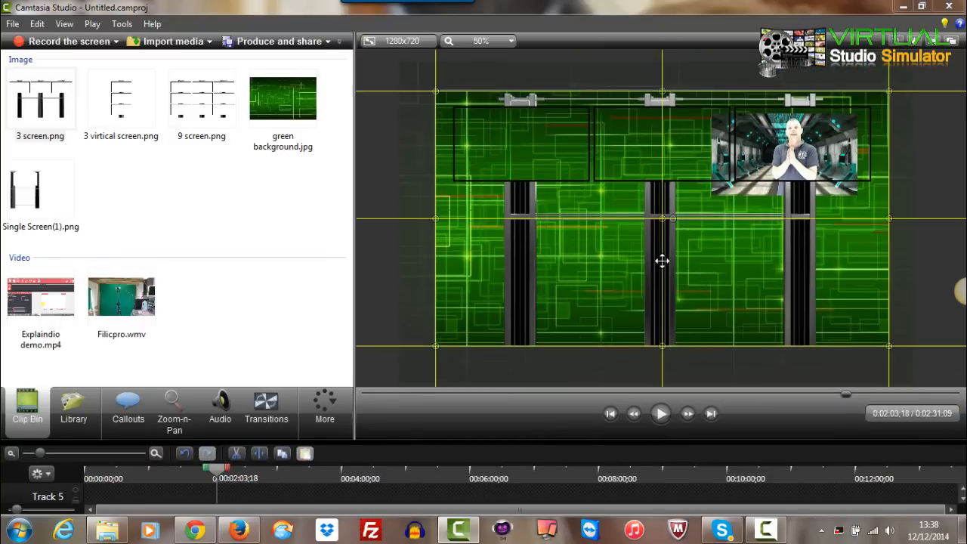
pyautogui.moveTo(661, 259); pyautogui.dragTo(665, 403)
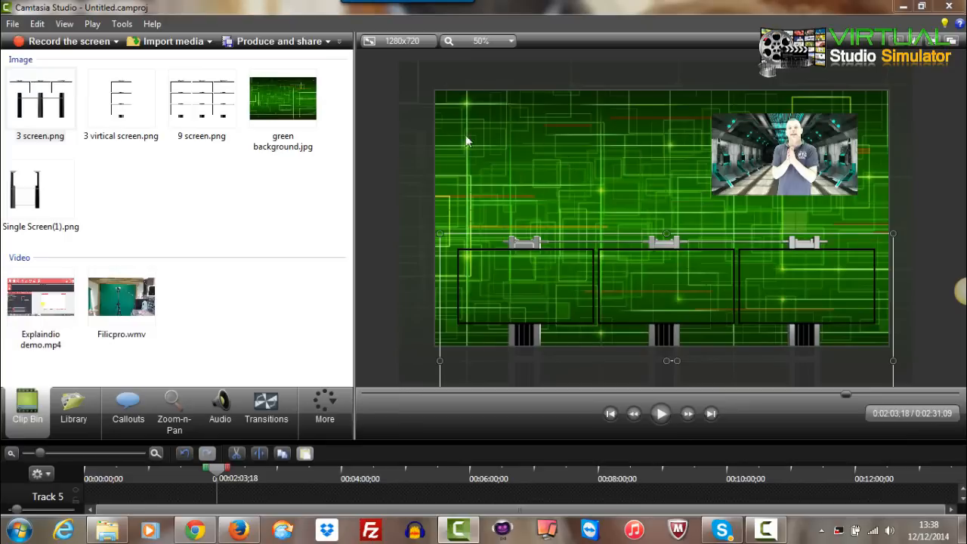
pyautogui.click(559, 167)
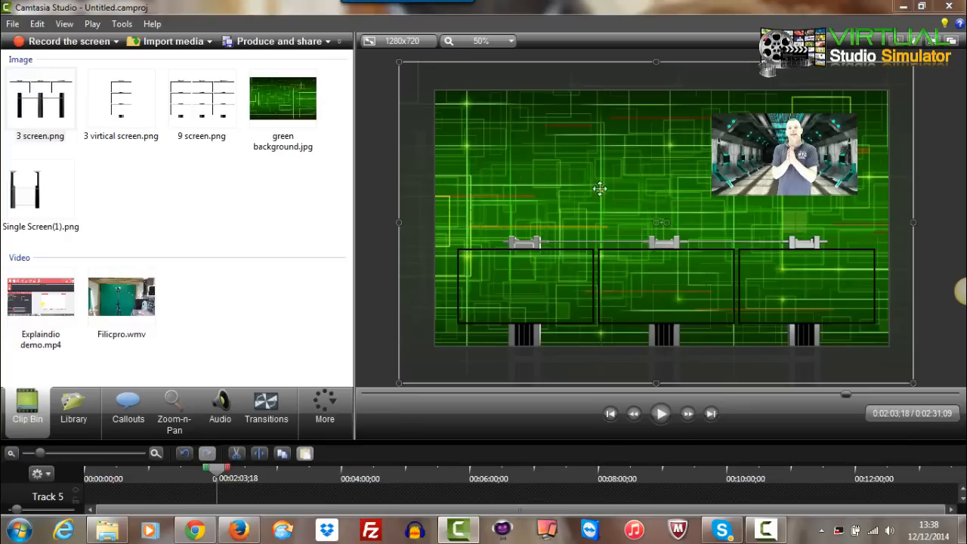
pyautogui.moveTo(619, 270); pyautogui.dragTo(615, 189)
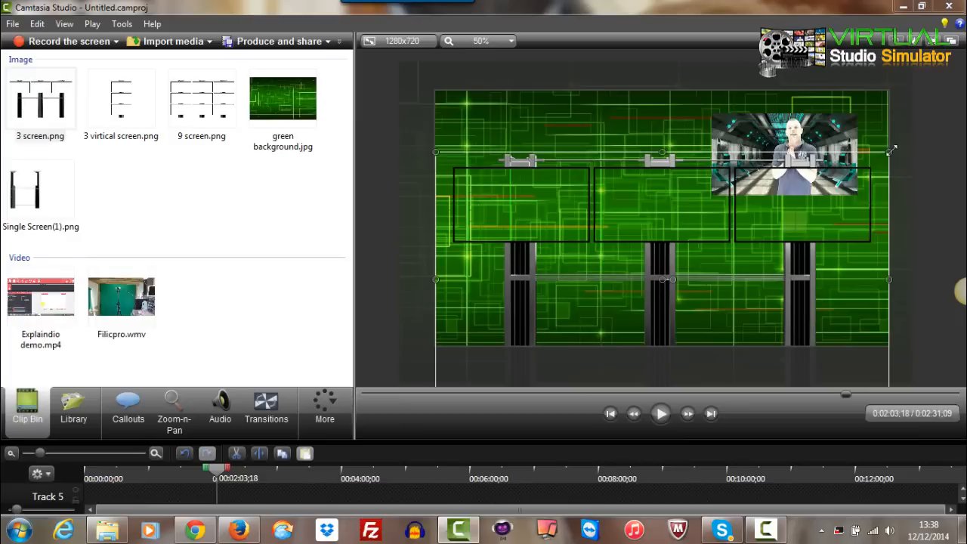
pyautogui.moveTo(889, 152); pyautogui.dragTo(682, 240)
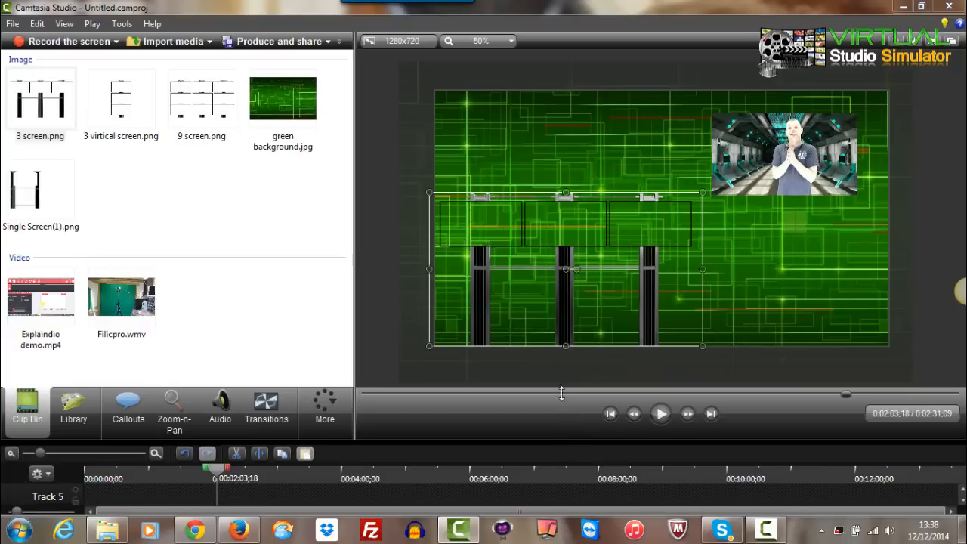
# Step: Add 3 virtical screen.png on Track 5 and move its frame to the canvas's right side, with the top screen over the Filicpro video
pyautogui.moveTo(564, 441); pyautogui.dragTo(557, 309)
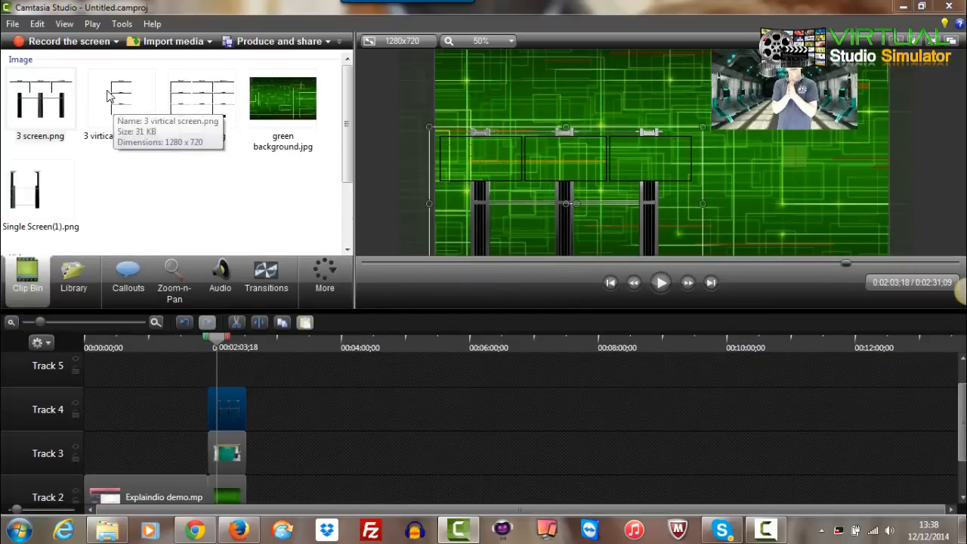
pyautogui.moveTo(111, 97); pyautogui.dragTo(209, 368)
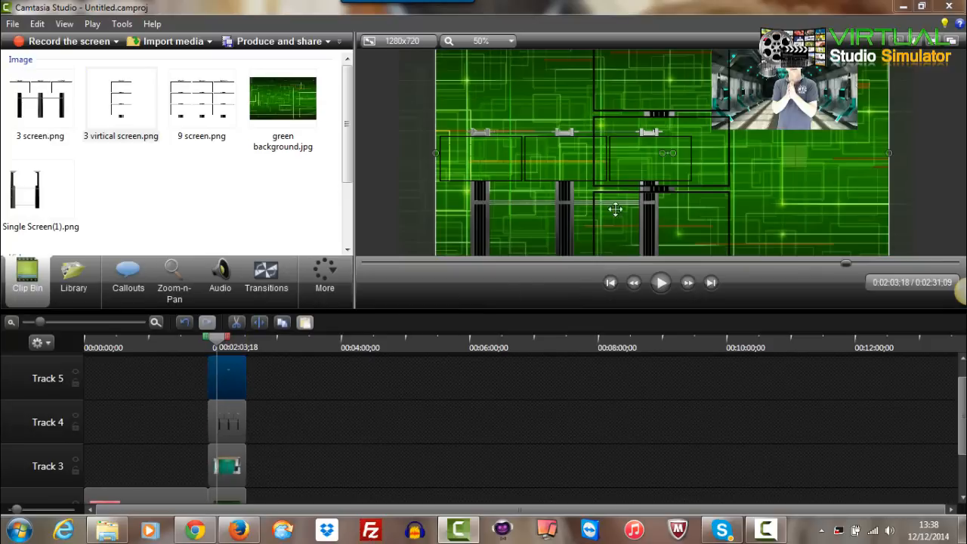
pyautogui.moveTo(643, 204); pyautogui.dragTo(771, 209)
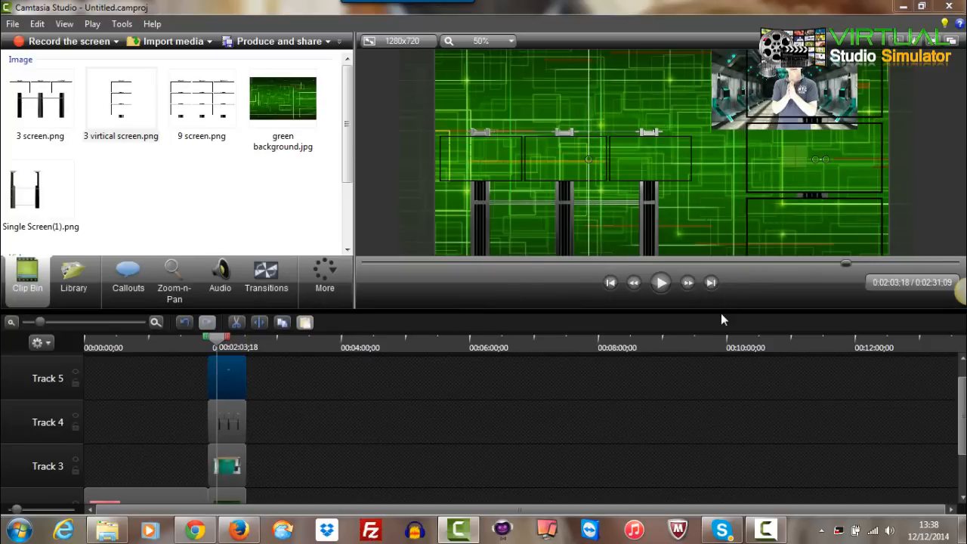
pyautogui.moveTo(721, 310); pyautogui.dragTo(713, 448)
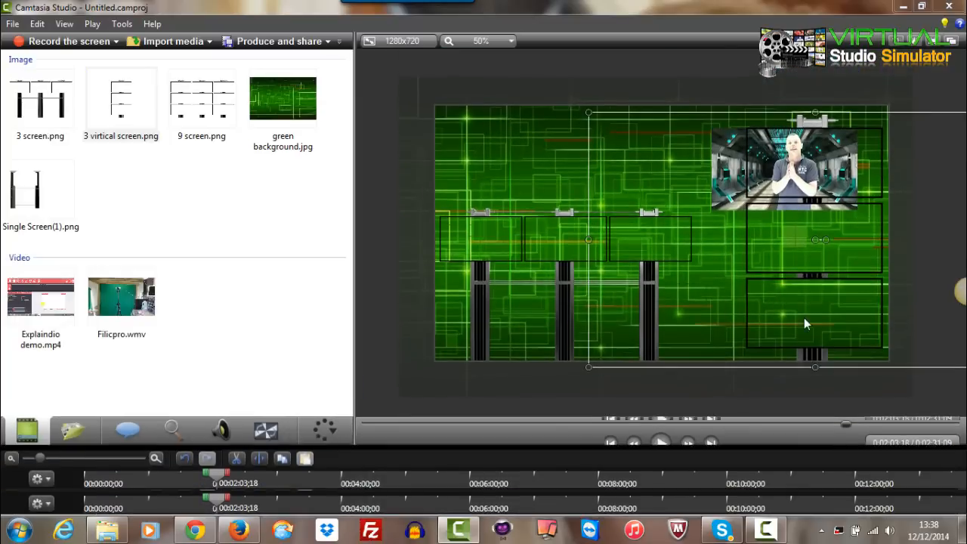
pyautogui.moveTo(797, 317); pyautogui.dragTo(778, 318)
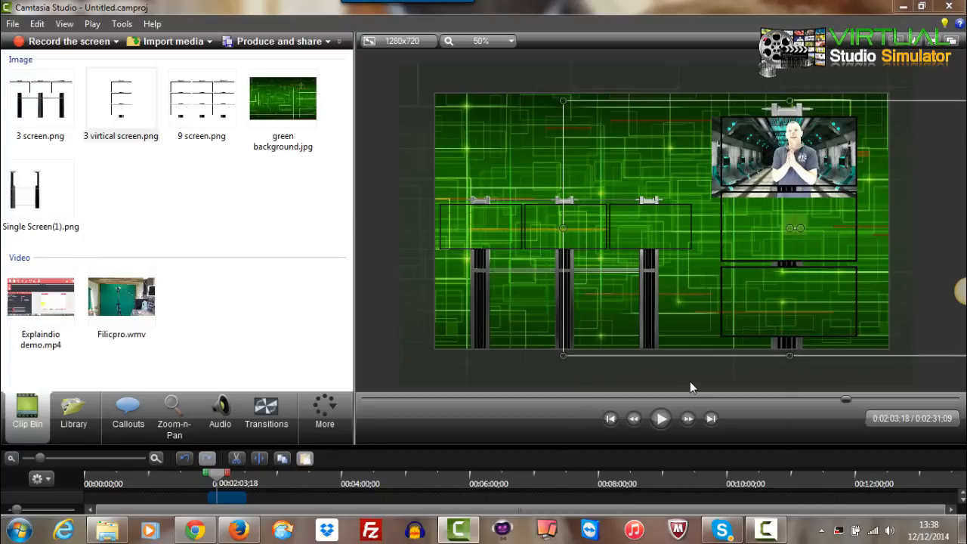
pyautogui.scroll(-3, 689, 380)
pyautogui.scroll(1, 690, 381)
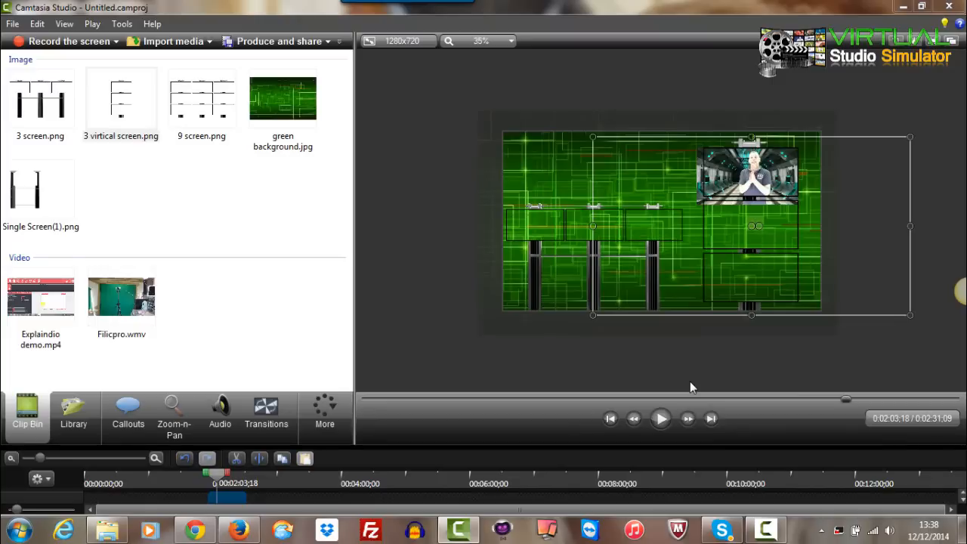
# Step: Delete the 3 screen.png clip from Track 4 and move the vertical three-screen frame clip from Track 5 to Track 4
pyautogui.moveTo(642, 446); pyautogui.dragTo(651, 257)
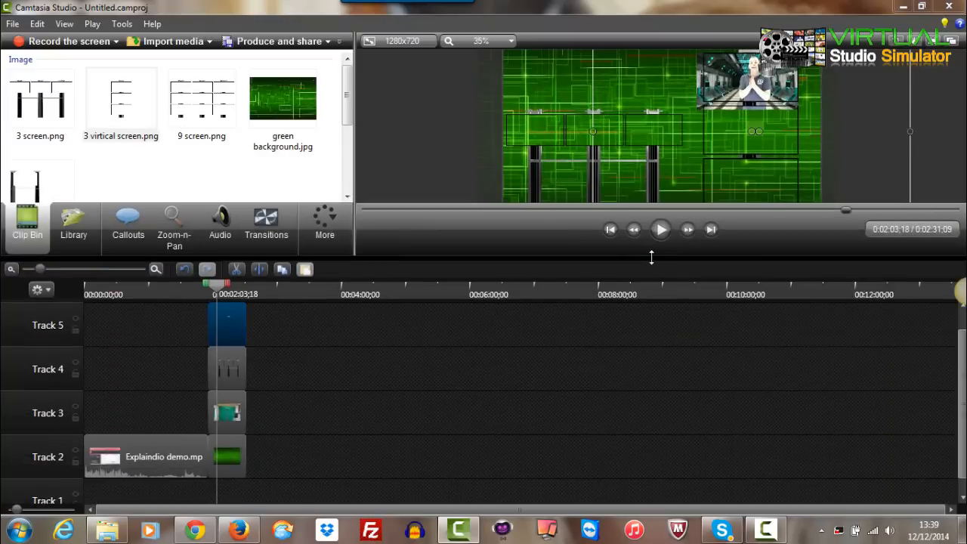
pyautogui.rightClick(235, 320)
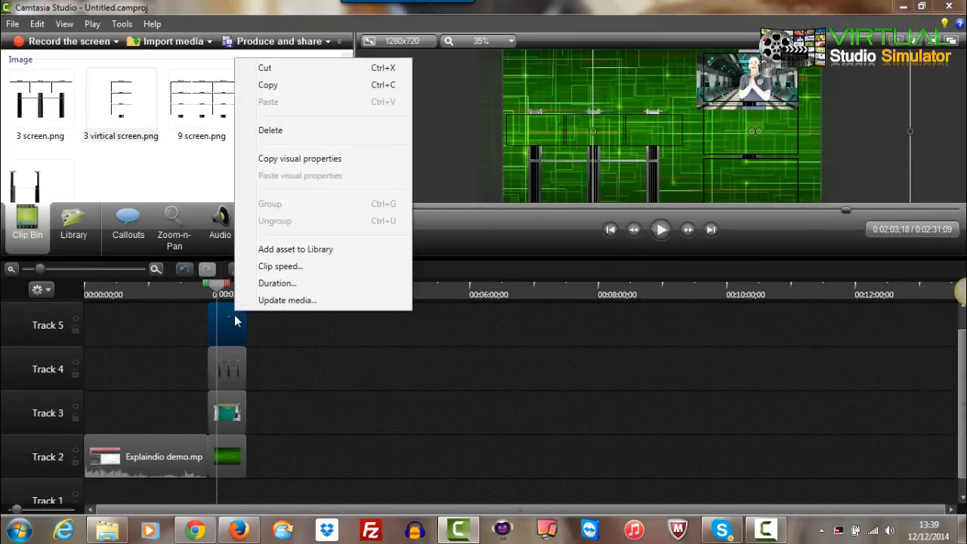
pyautogui.rightClick(225, 367)
pyautogui.click(257, 176)
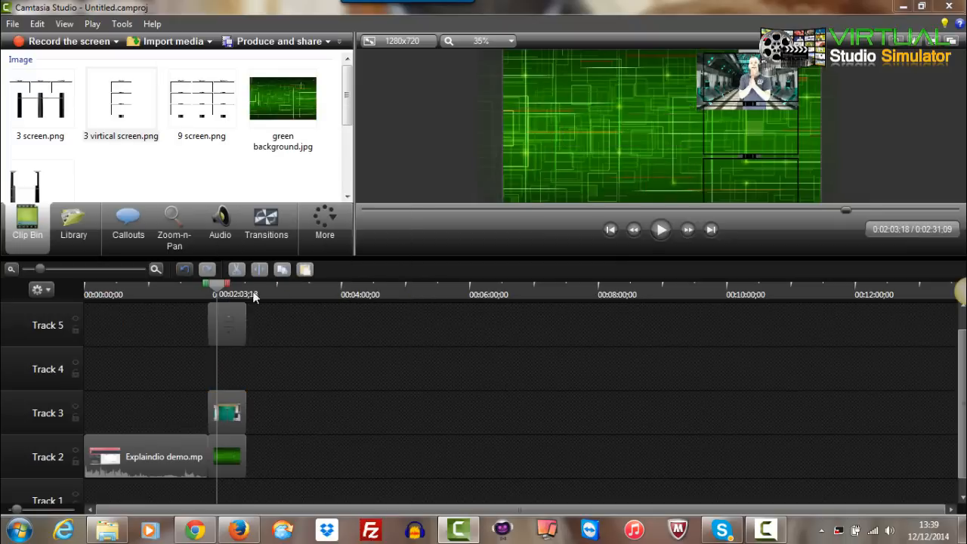
pyautogui.moveTo(232, 333); pyautogui.dragTo(232, 377)
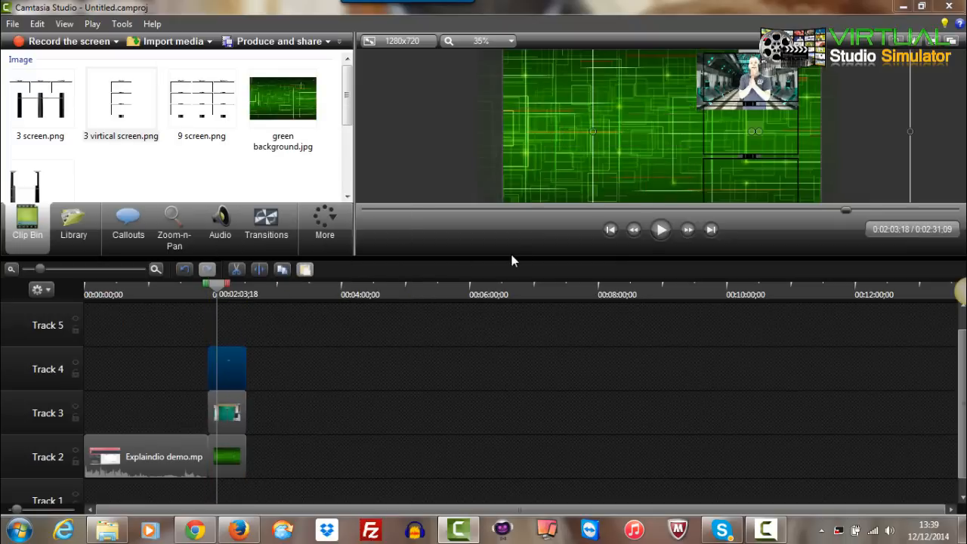
# Step: Move the Filicpro clip from Track 3 to Track 5 so it lies above the vertical frame
pyautogui.moveTo(527, 257); pyautogui.dragTo(520, 372)
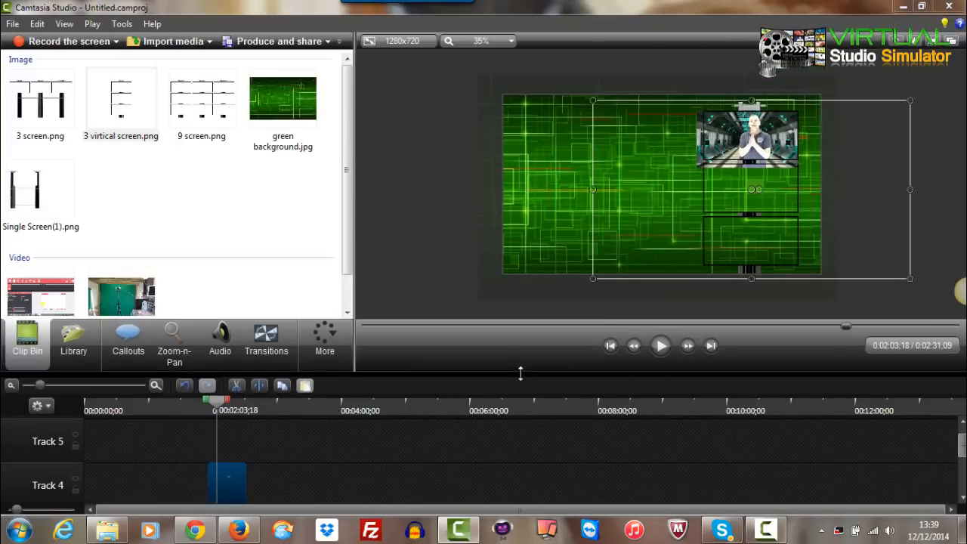
pyautogui.click(460, 304)
pyautogui.scroll(2, 460, 304)
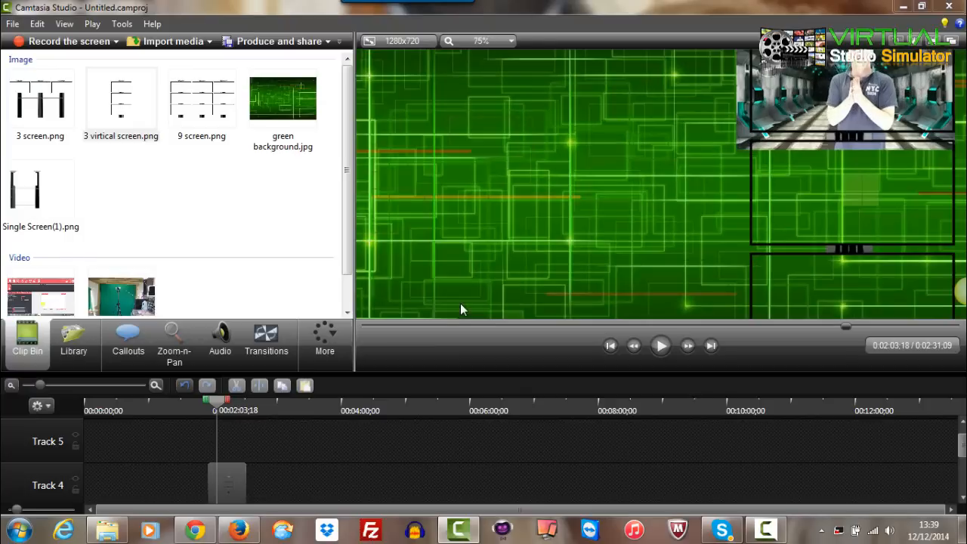
pyautogui.scroll(-1, 460, 304)
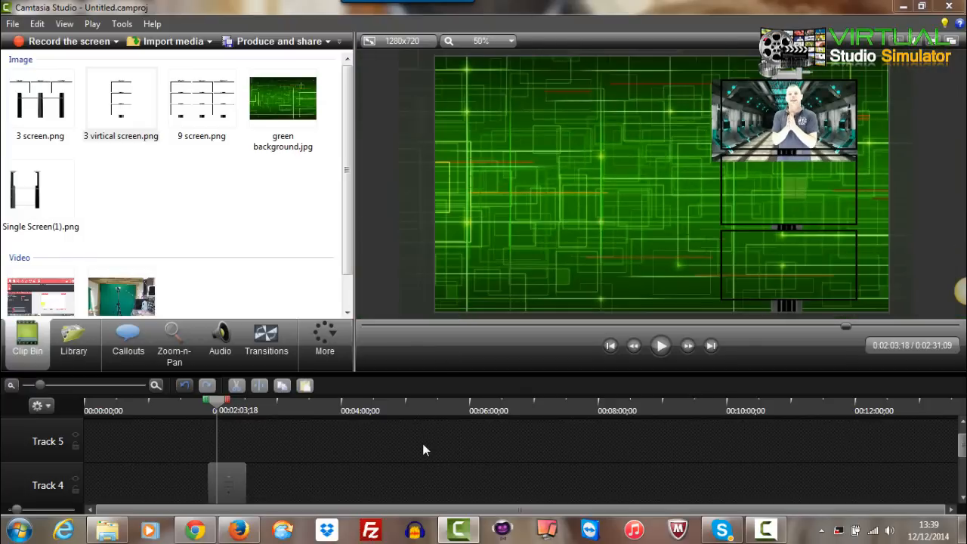
pyautogui.scroll(-1, 423, 447)
pyautogui.moveTo(227, 500); pyautogui.dragTo(223, 473)
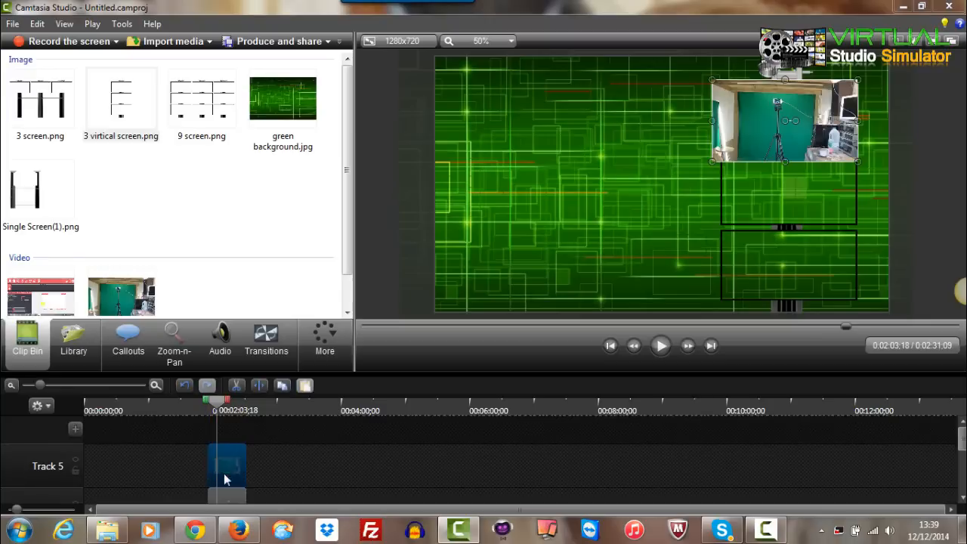
# Step: Shrink the Filicpro video into the vertical frame's top screen and narrow the frame from its left side to meet the video's edge
pyautogui.moveTo(737, 124)
pyautogui.mouseDown()
pyautogui.moveTo(682, 167)
pyautogui.moveTo(734, 127)
pyautogui.mouseUp()
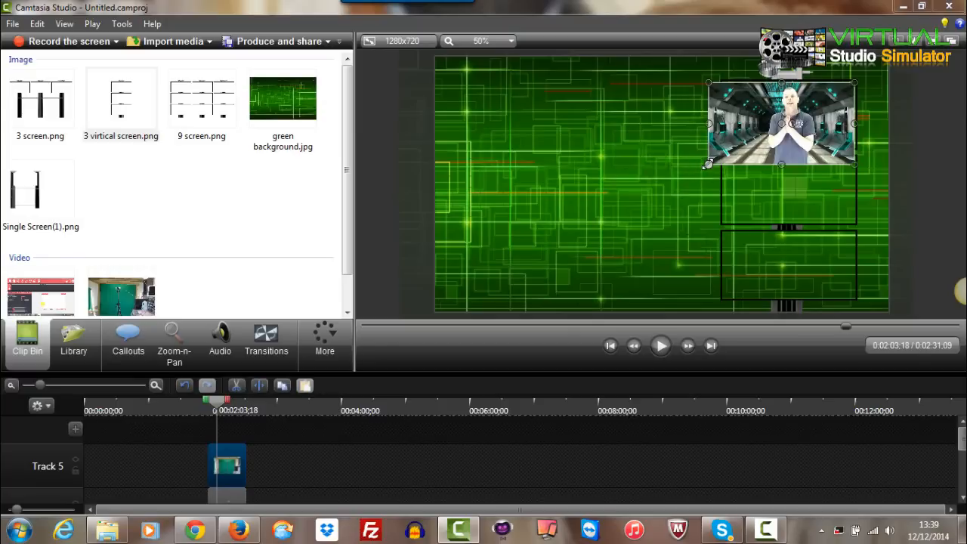
pyautogui.moveTo(708, 164); pyautogui.dragTo(738, 147)
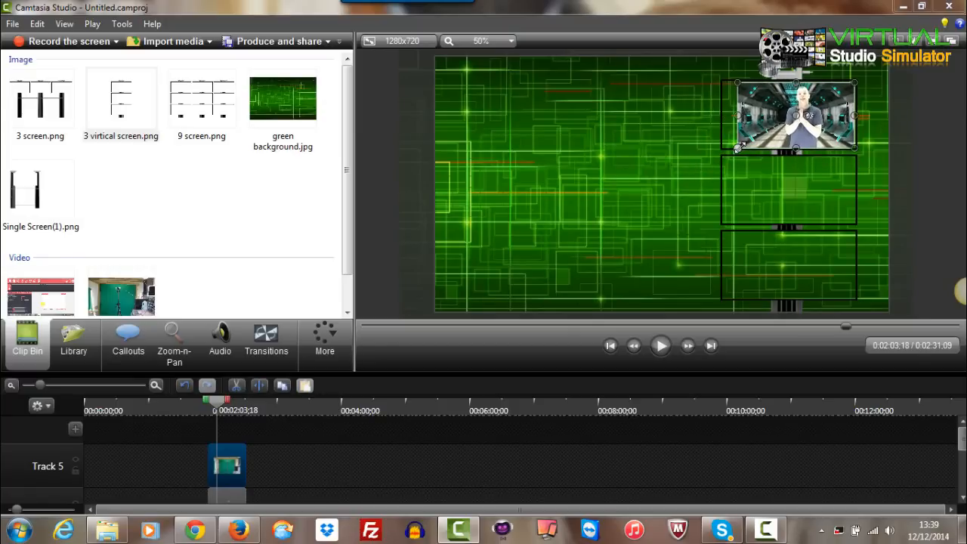
pyautogui.scroll(1, 738, 147)
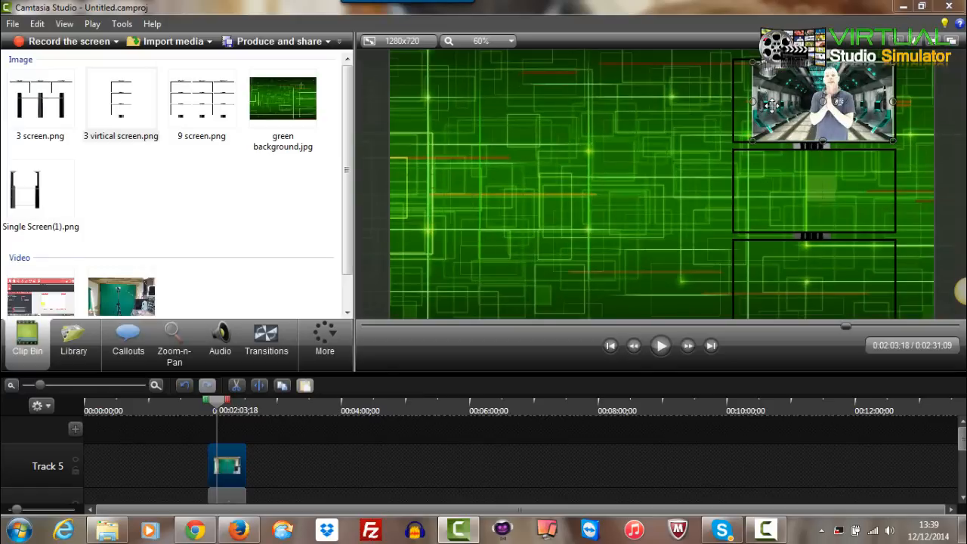
pyautogui.moveTo(753, 64); pyautogui.dragTo(747, 61)
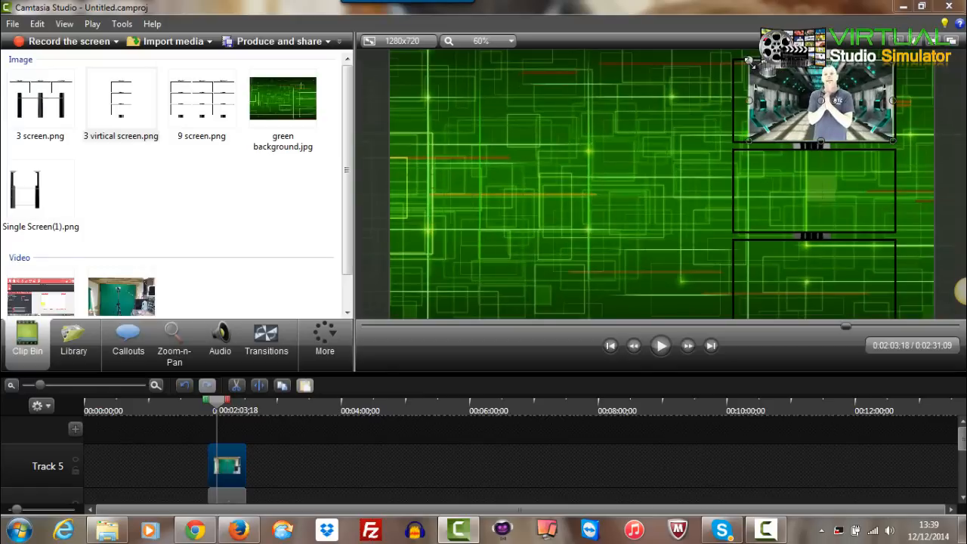
pyautogui.click(751, 153)
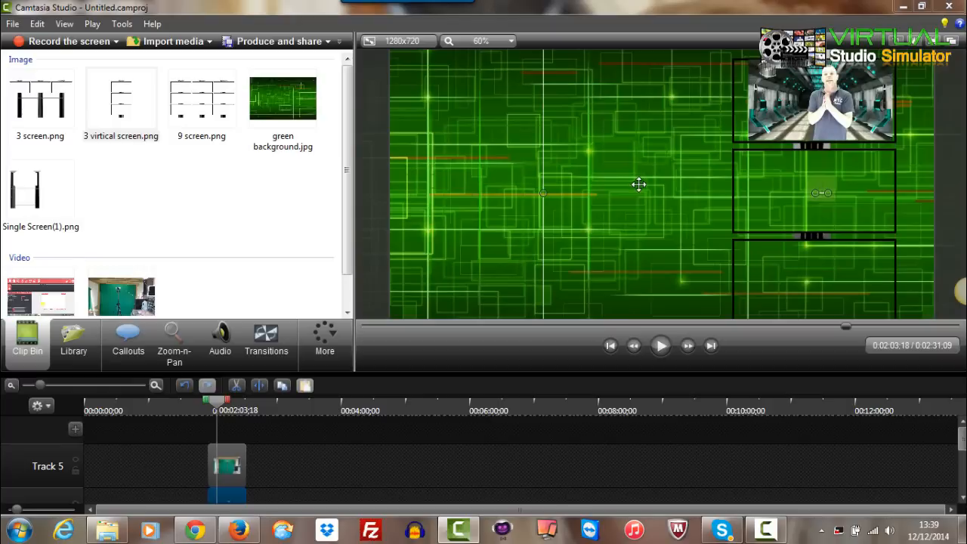
pyautogui.moveTo(543, 193); pyautogui.dragTo(564, 194)
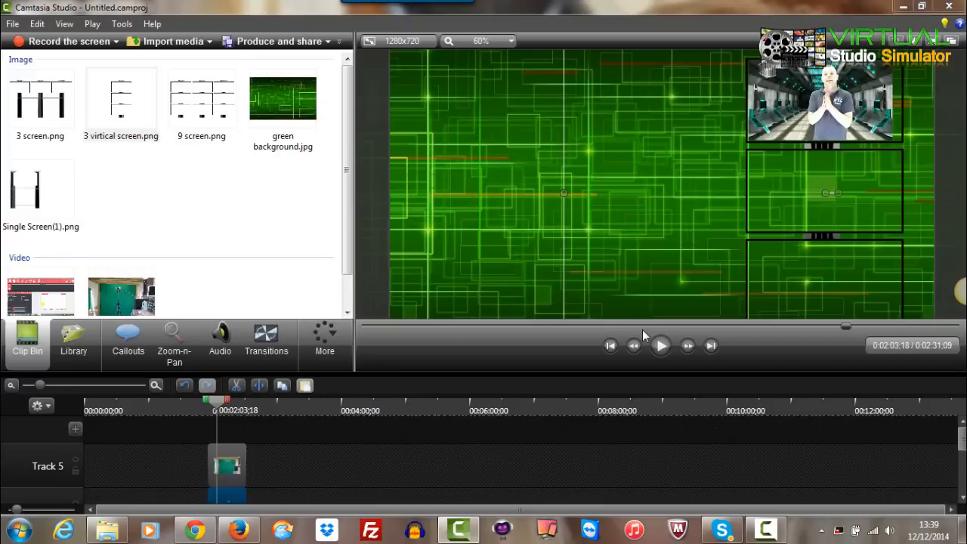
# Step: Crop the empty areas on both sides of the vertical three-screen frame image
pyautogui.scroll(-4, 661, 243)
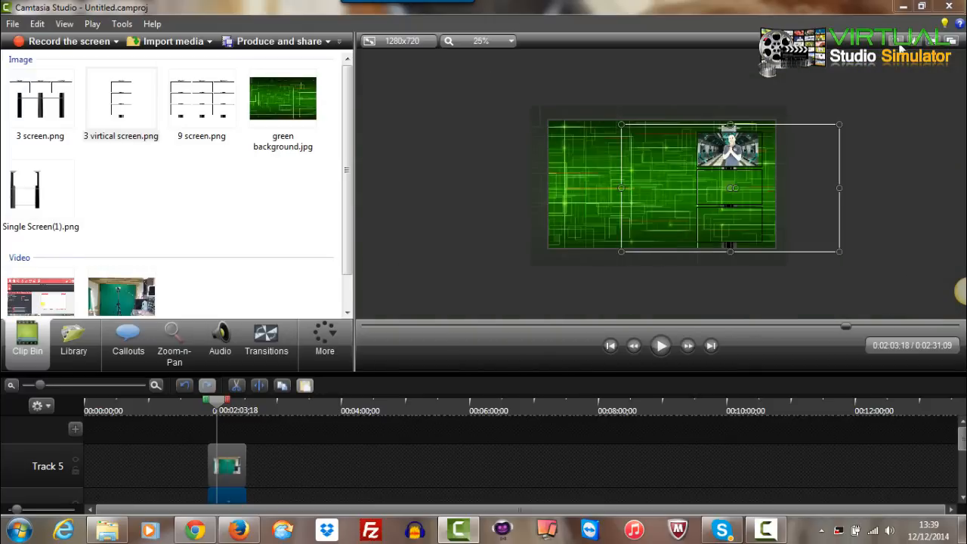
pyautogui.click(838, 120)
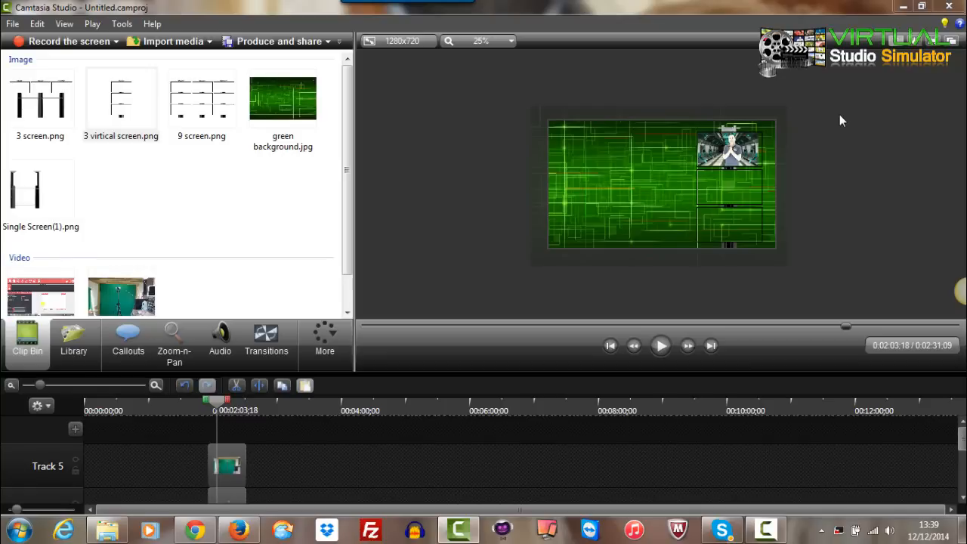
pyautogui.click(787, 156)
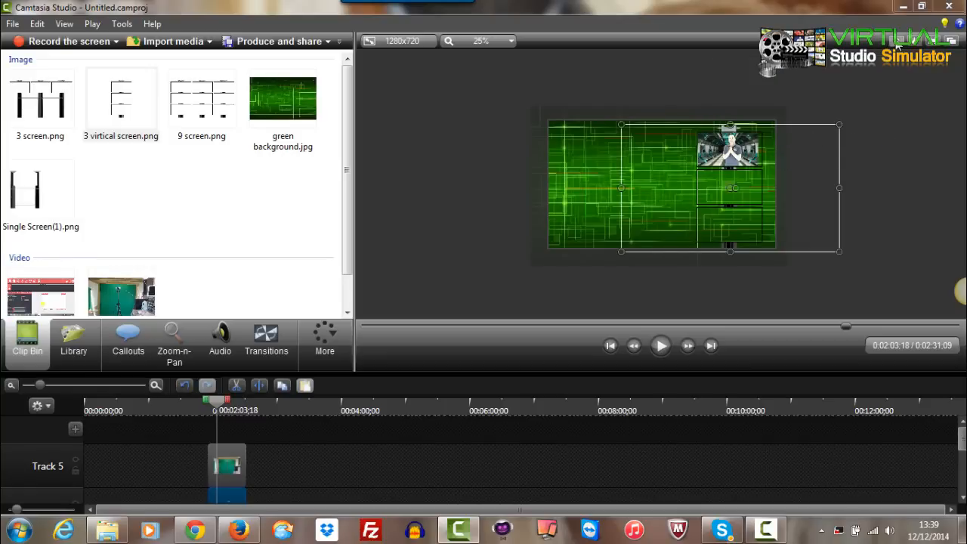
pyautogui.moveTo(836, 125); pyautogui.dragTo(767, 123)
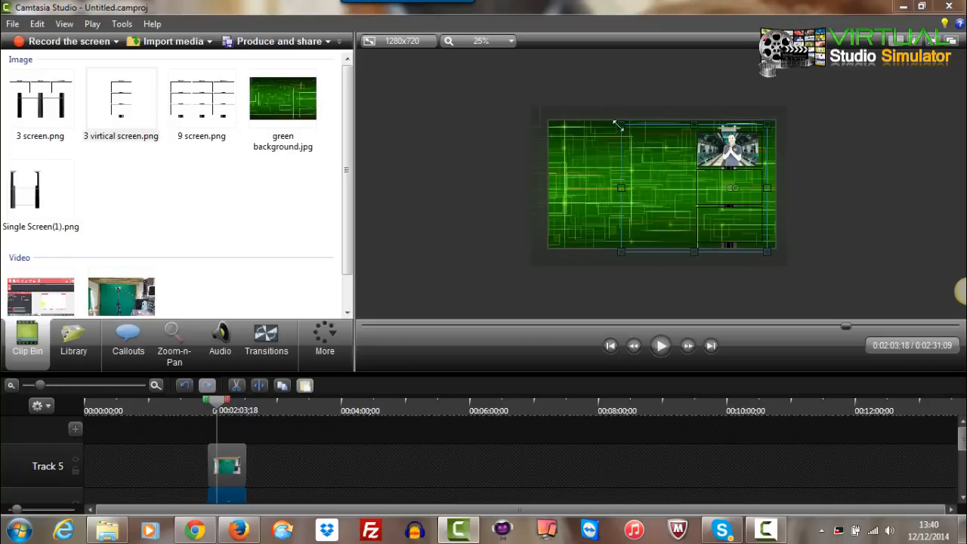
pyautogui.moveTo(619, 124); pyautogui.dragTo(685, 124)
pyautogui.scroll(1, 736, 236)
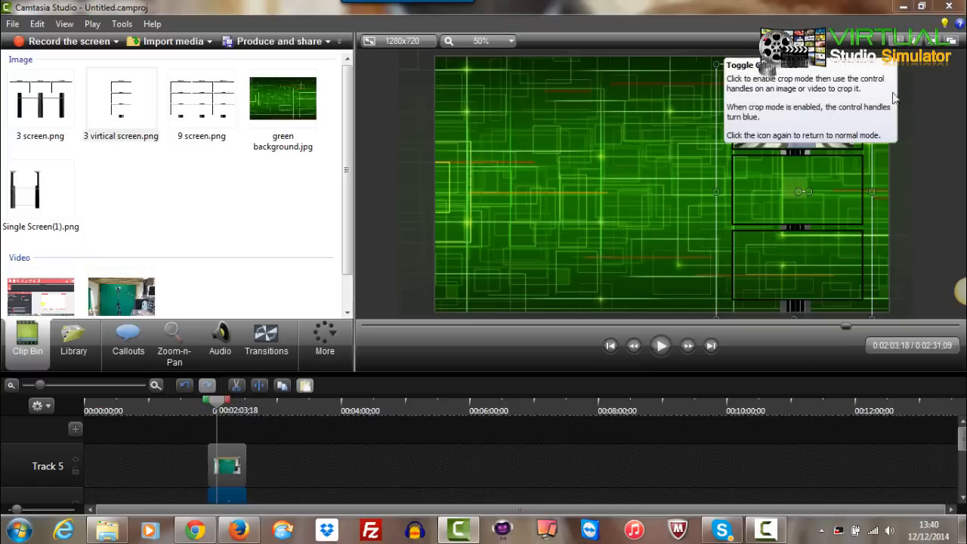
# Step: Narrow the cropped vertical frame from its right side to fit the width of the Filicpro video
pyautogui.click(929, 153)
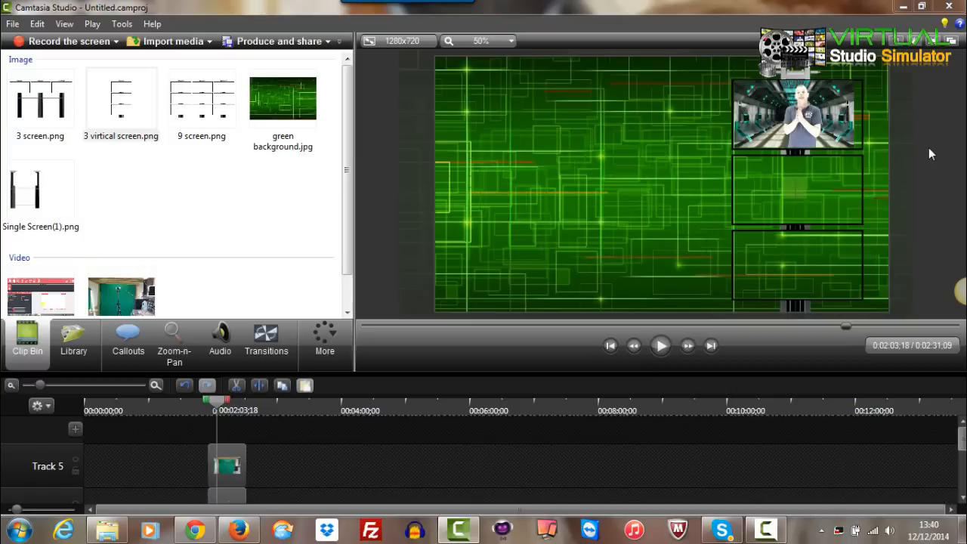
pyautogui.click(859, 173)
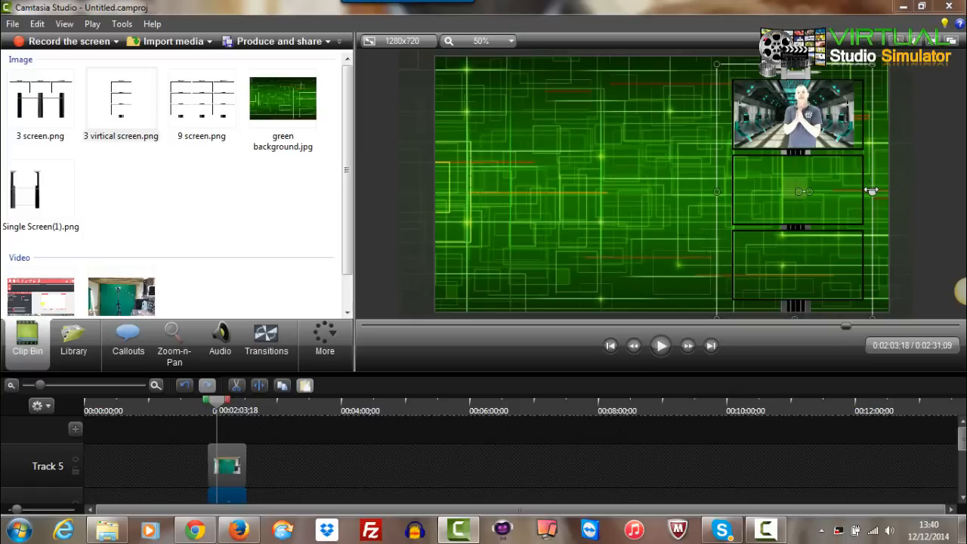
pyautogui.moveTo(871, 191); pyautogui.dragTo(863, 192)
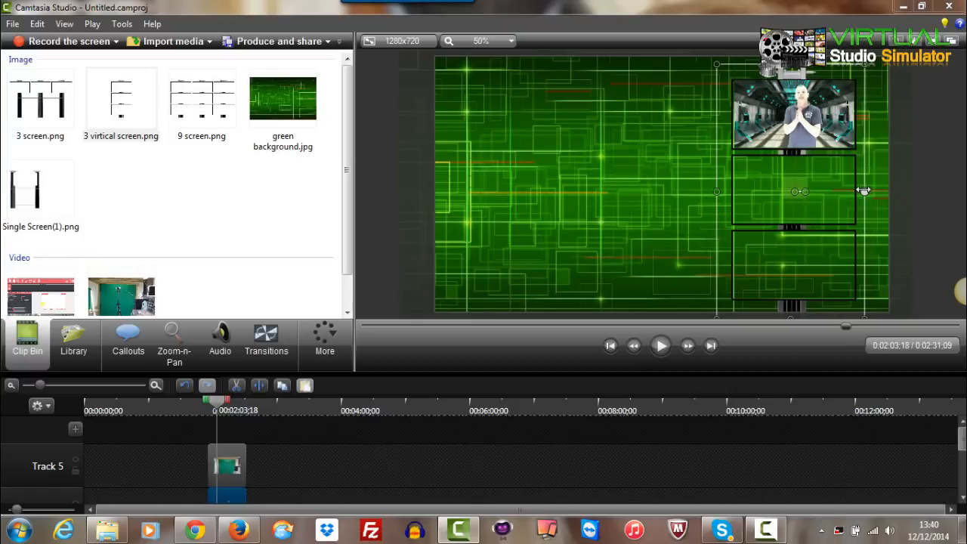
# Step: Move the Filicpro clip from Track 5 down to Track 3, beneath the vertical frame on Track 4
pyautogui.click(926, 172)
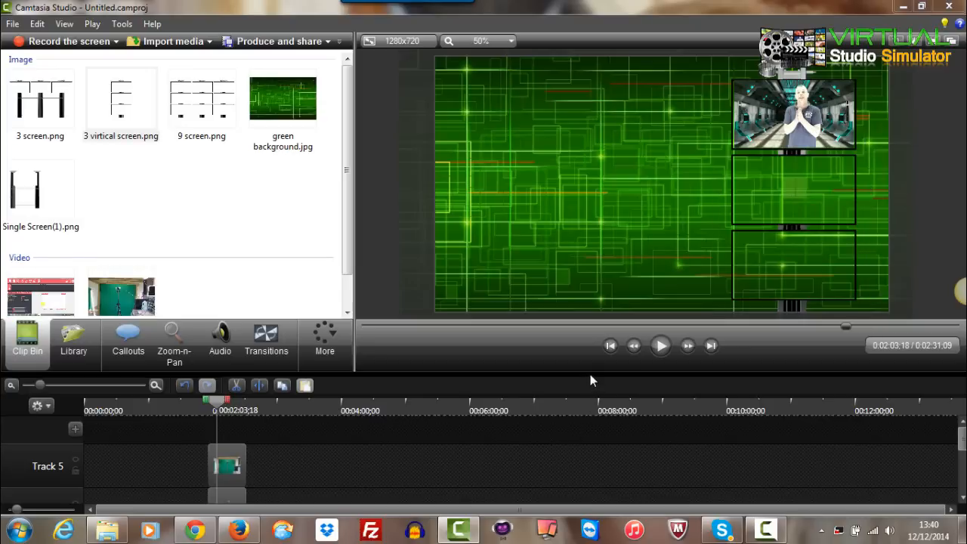
pyautogui.moveTo(590, 374); pyautogui.dragTo(589, 272)
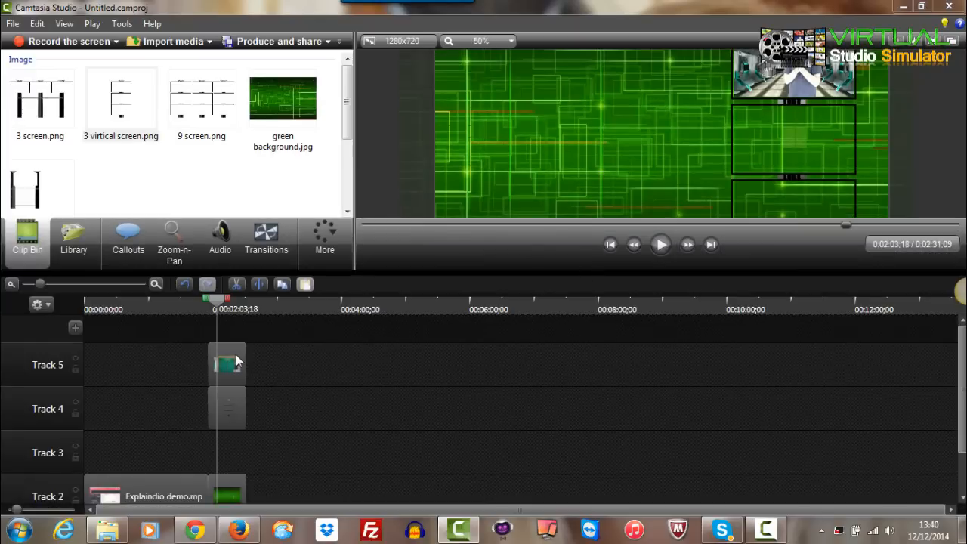
pyautogui.moveTo(227, 369); pyautogui.dragTo(228, 454)
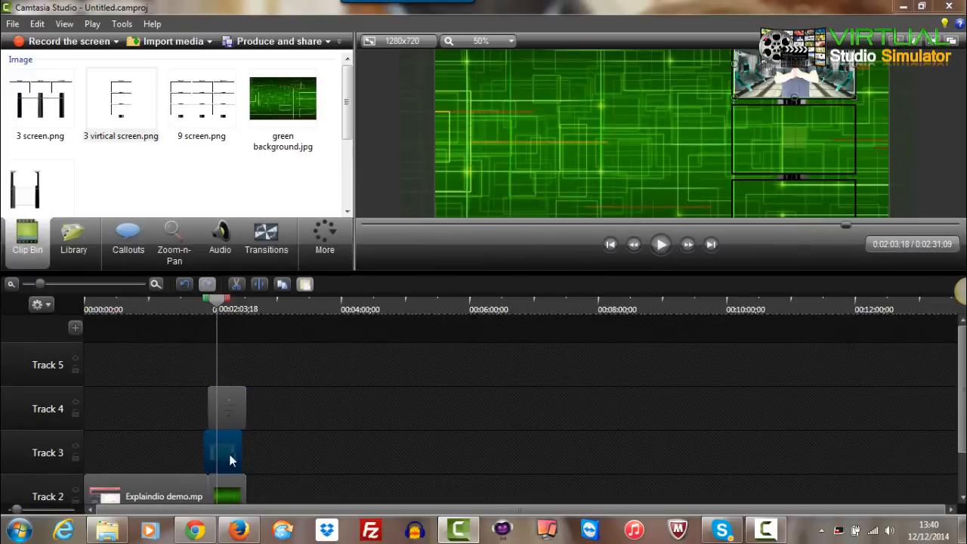
pyautogui.moveTo(545, 273); pyautogui.dragTo(537, 442)
pyautogui.click(608, 334)
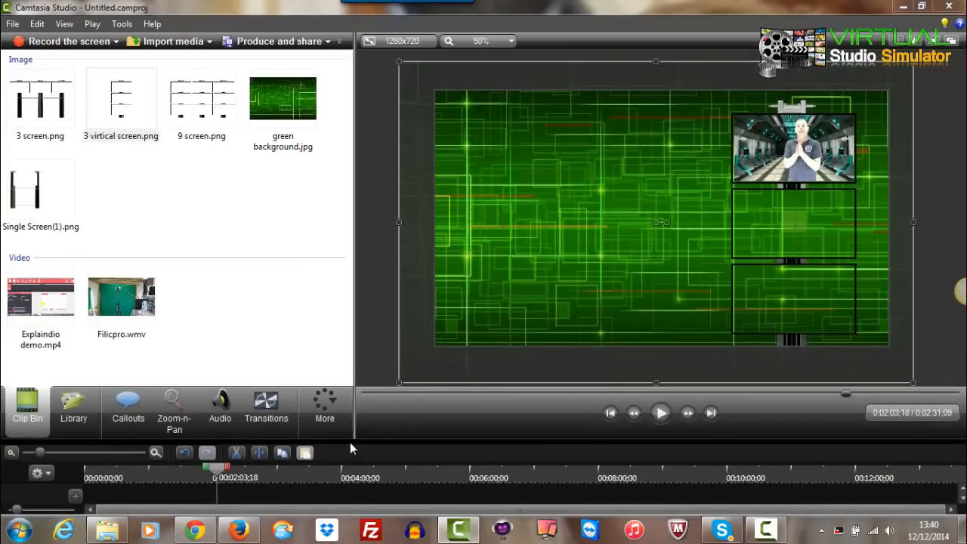
# Step: Select the vertical frame and Filicpro clips together and set their Y rotation to -17
pyautogui.moveTo(350, 441); pyautogui.dragTo(358, 324)
pyautogui.scroll(-2, 272, 471)
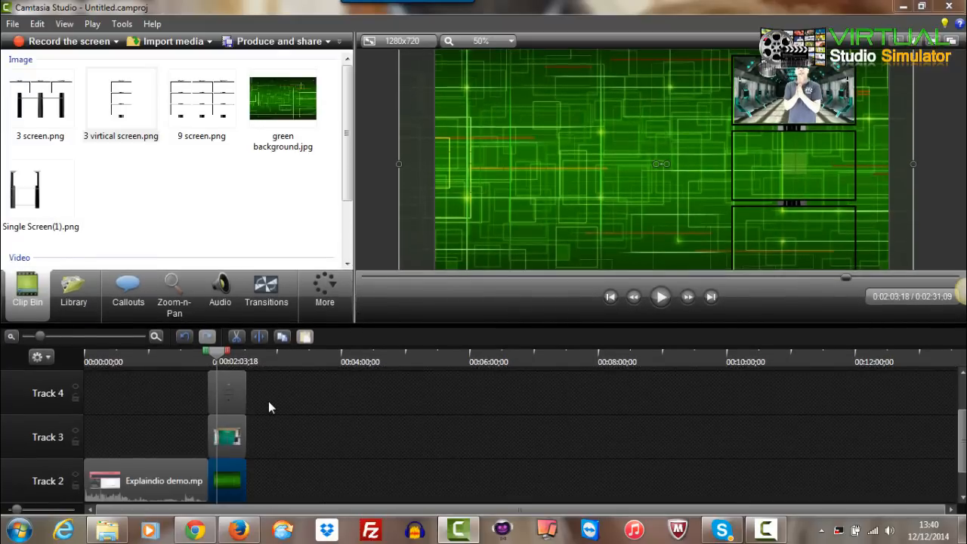
pyautogui.moveTo(267, 389); pyautogui.dragTo(216, 441)
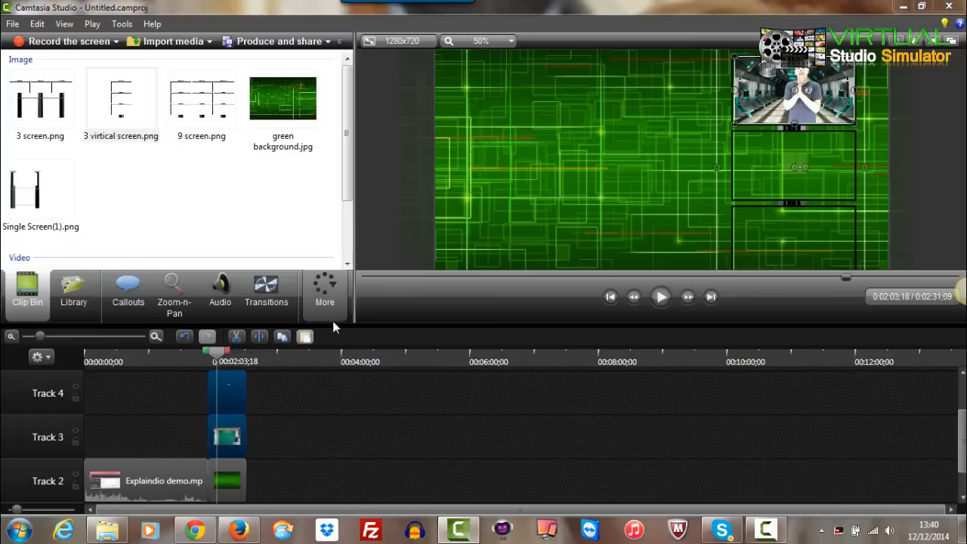
pyautogui.moveTo(333, 324); pyautogui.dragTo(333, 366)
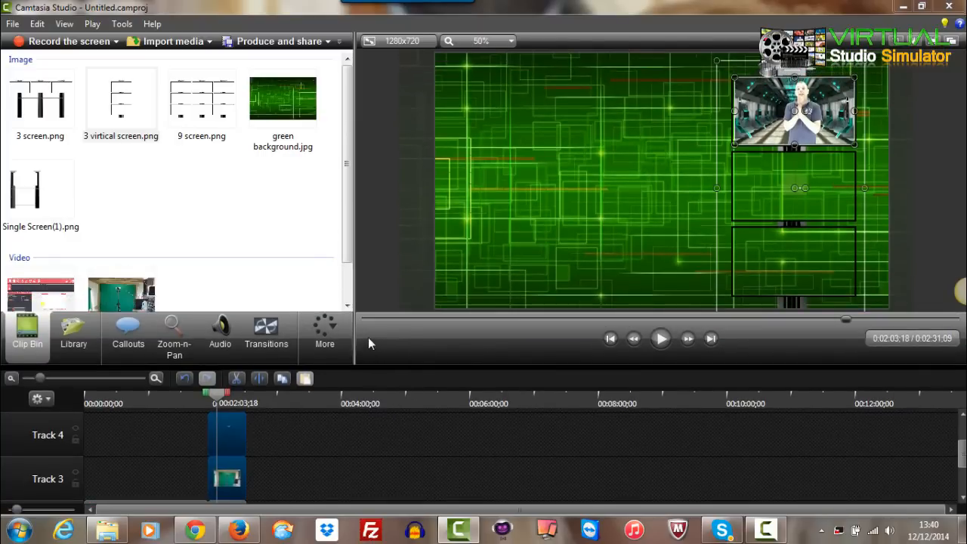
pyautogui.click(339, 336)
pyautogui.click(336, 373)
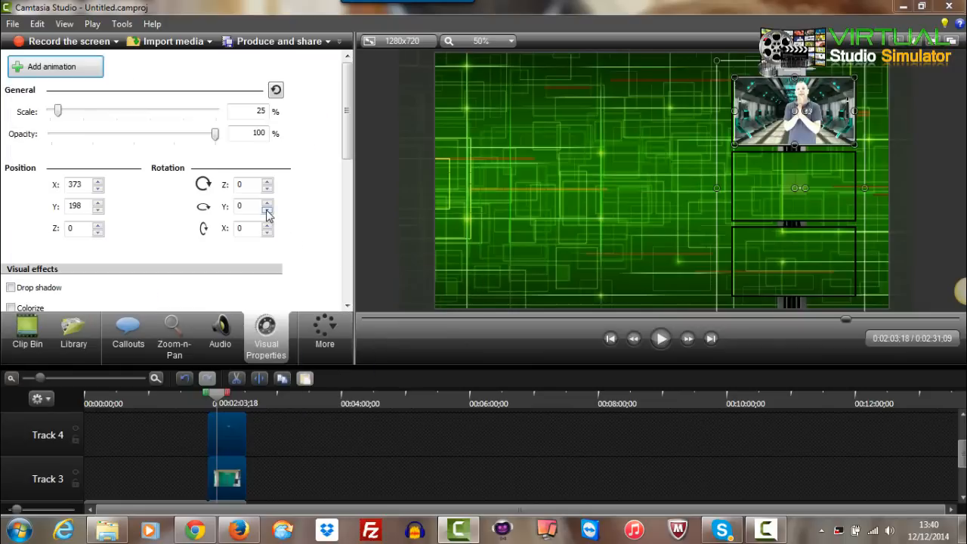
pyautogui.click(267, 211)
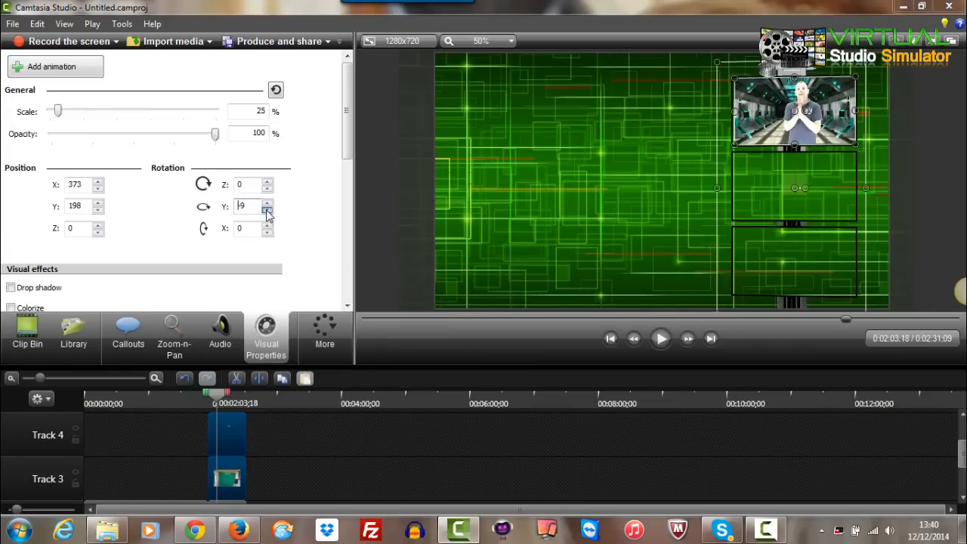
pyautogui.click(267, 212)
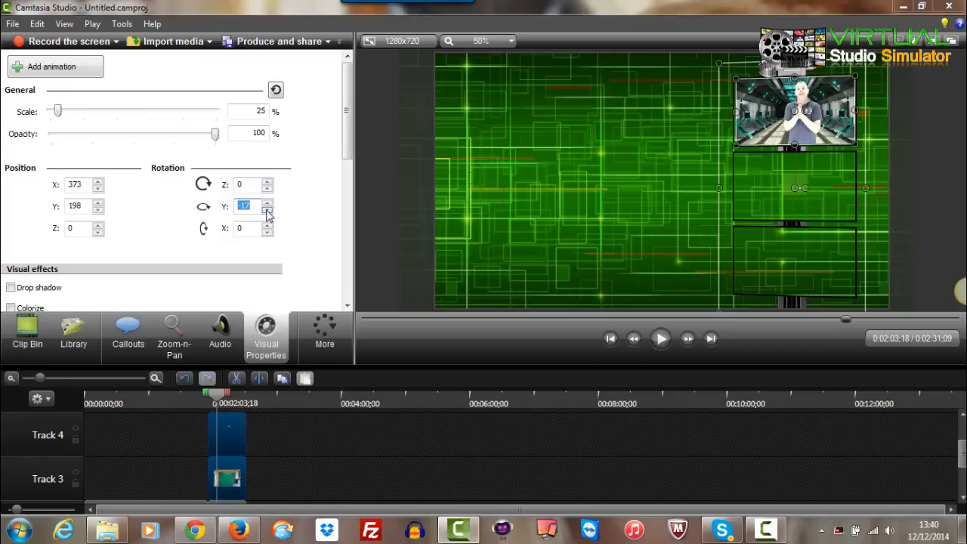
pyautogui.click(539, 338)
pyautogui.click(544, 262)
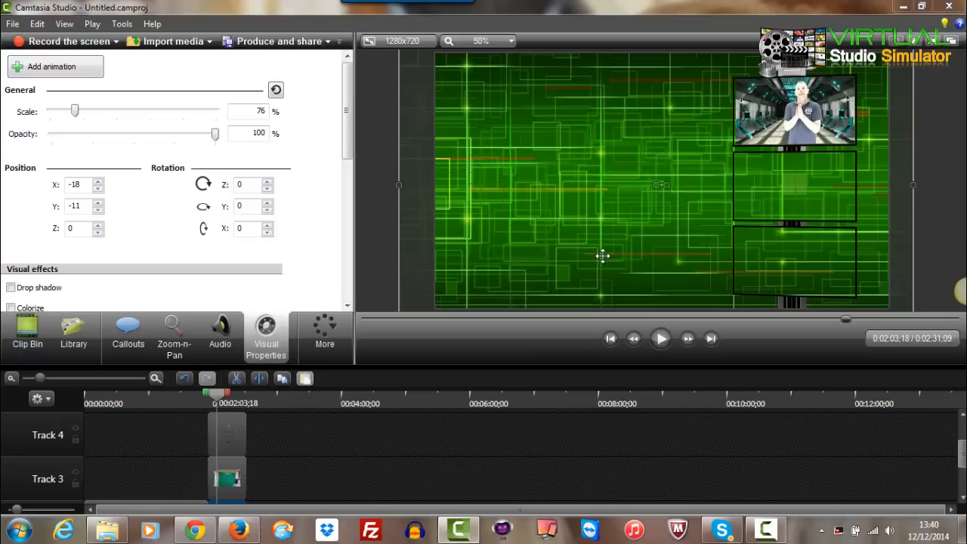
pyautogui.click(927, 200)
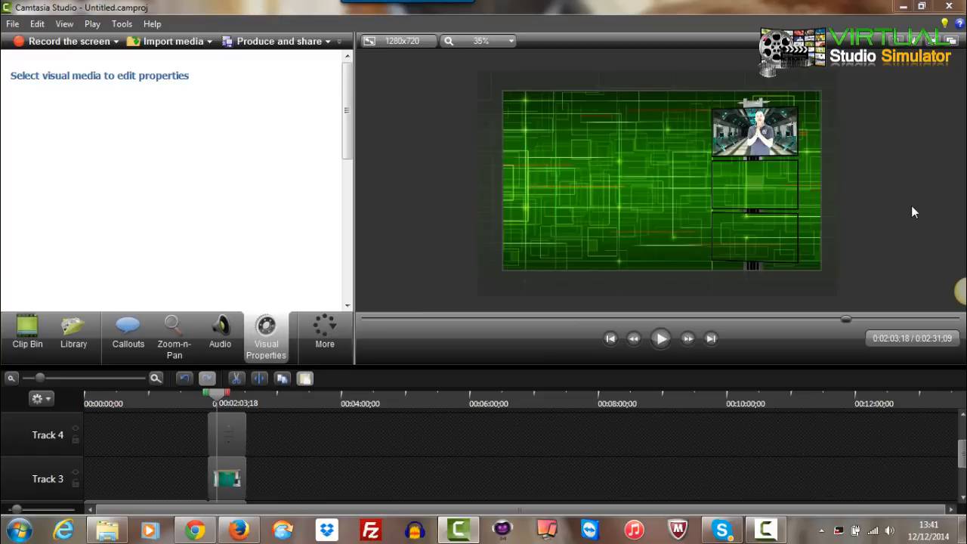
# Step: Switch to the buttonoptimizer.com page in Firefox and replace the button text with "Subscribe!"
pyautogui.click(235, 532)
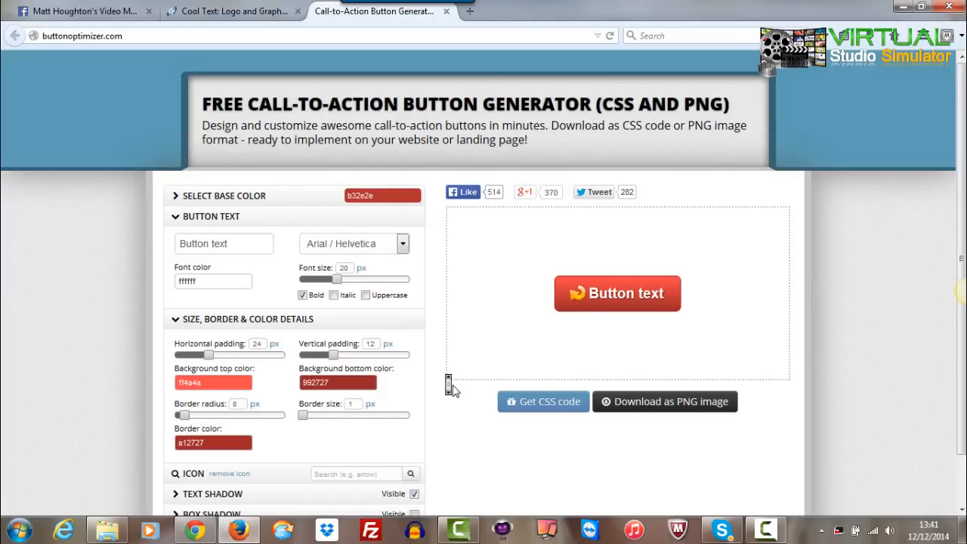
pyautogui.scroll(-1, 455, 390)
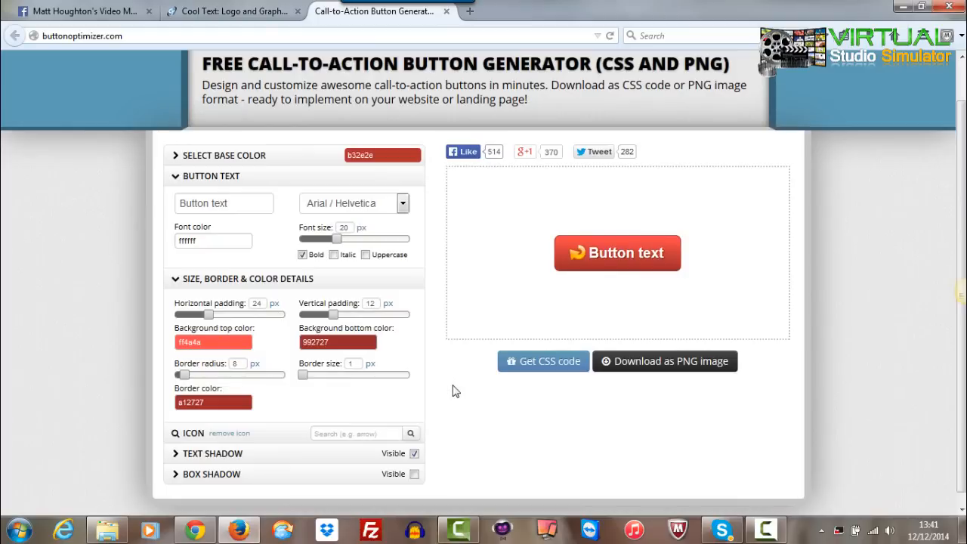
pyautogui.click(230, 200)
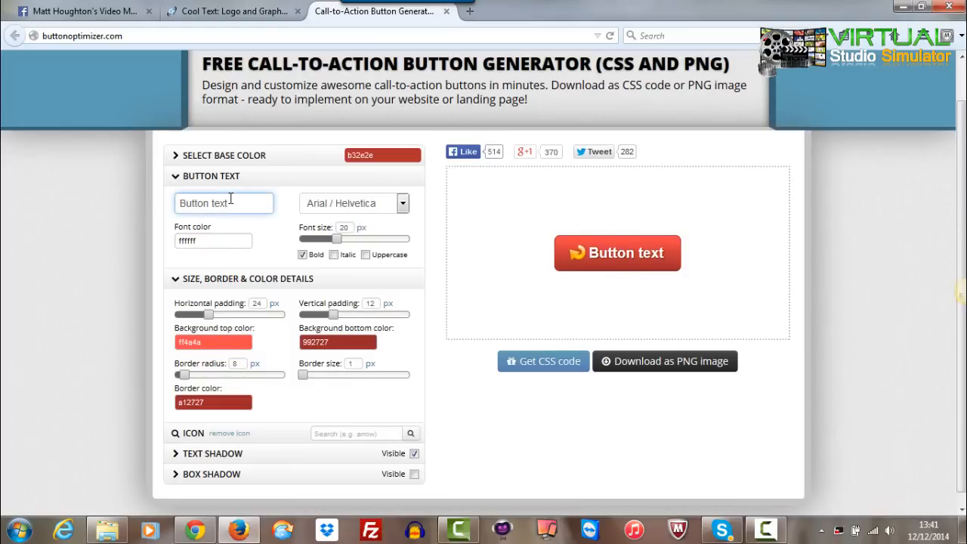
pyautogui.press('BackSpace')
pyautogui.press('BackSpace')
pyautogui.press('BackSpace')
pyautogui.press('BackSpace')
pyautogui.press('BackSpace')
pyautogui.press('BackSpace')
pyautogui.press('BackSpace')
pyautogui.press('BackSpace')
pyautogui.press('BackSpace')
pyautogui.press('BackSpace')
pyautogui.press('BackSpace')
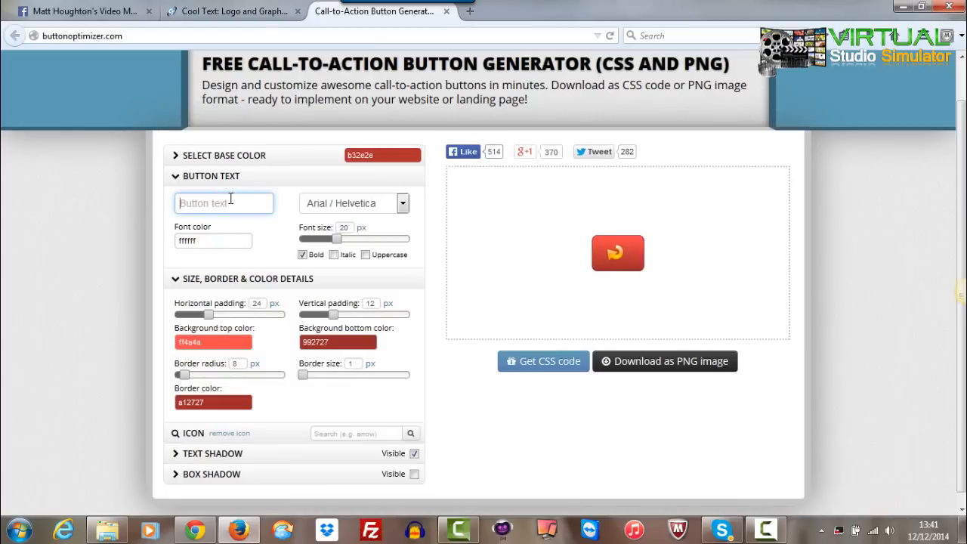
pyautogui.write('S')
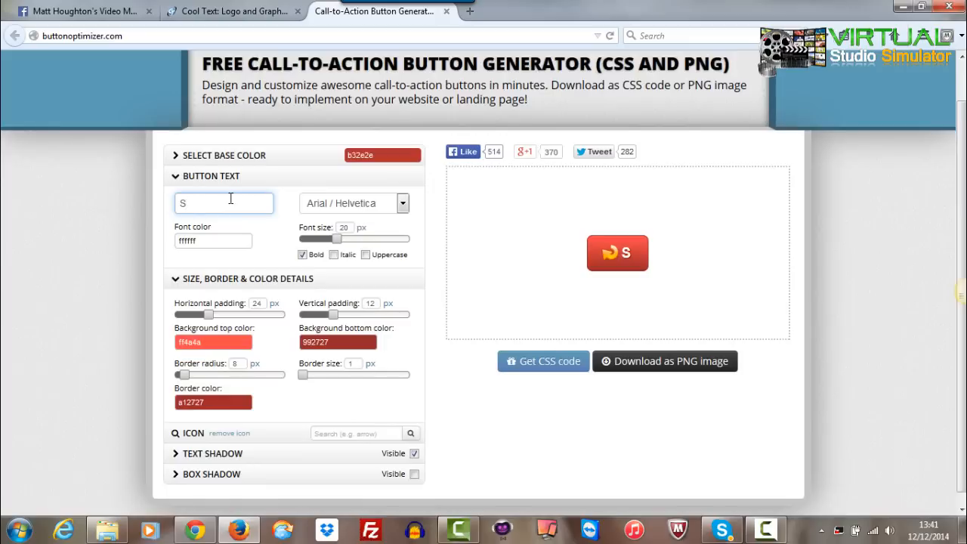
pyautogui.write('ubscribe!')
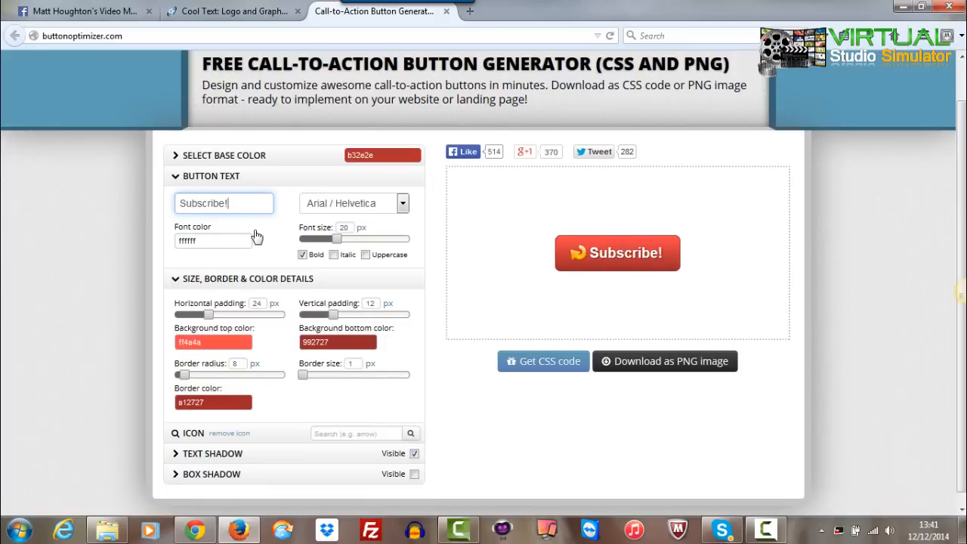
# Step: Make the button text uppercase and set its font to Tahoma after trying Impact
pyautogui.click(366, 254)
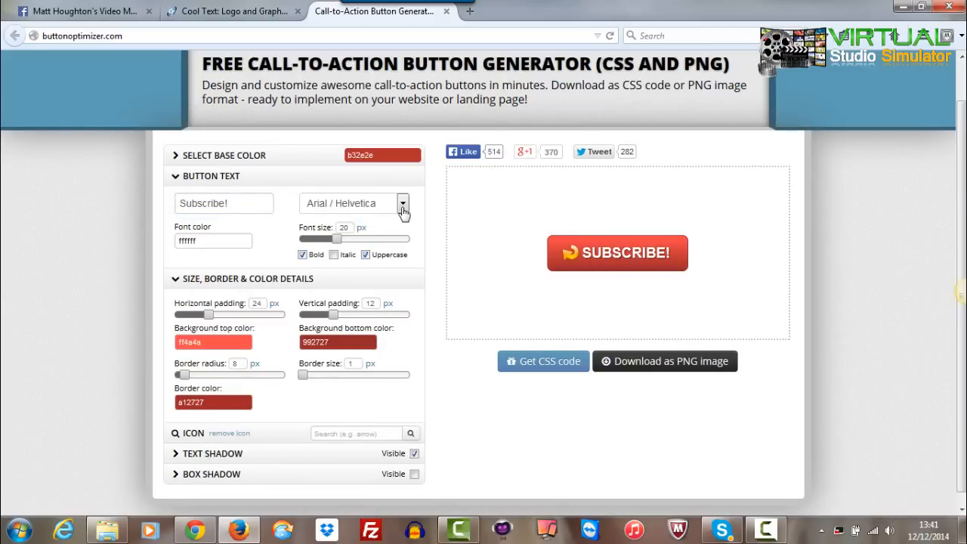
pyautogui.click(402, 207)
pyautogui.click(345, 270)
pyautogui.click(403, 204)
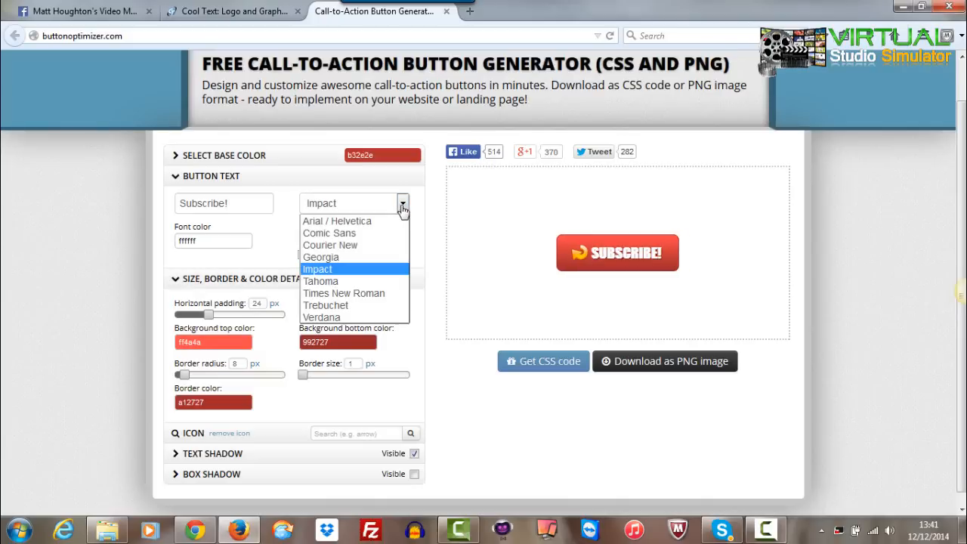
pyautogui.click(350, 285)
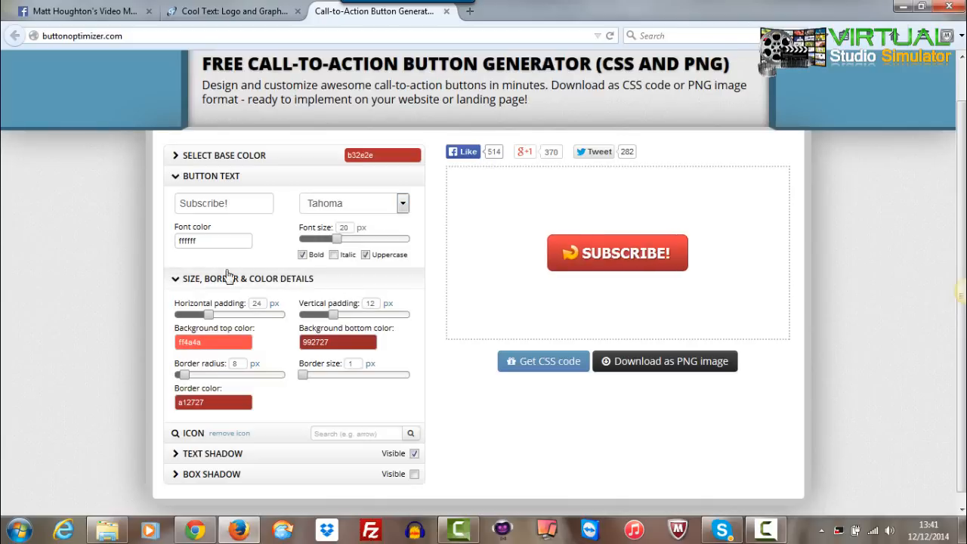
# Step: Change the button's font color to light blue 7a9df5
pyautogui.click(200, 241)
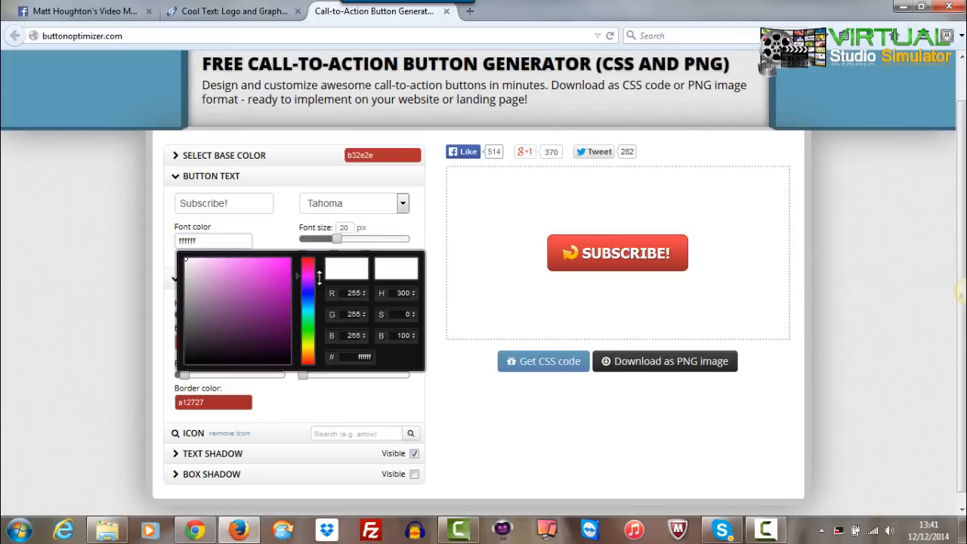
pyautogui.moveTo(318, 294); pyautogui.dragTo(318, 298)
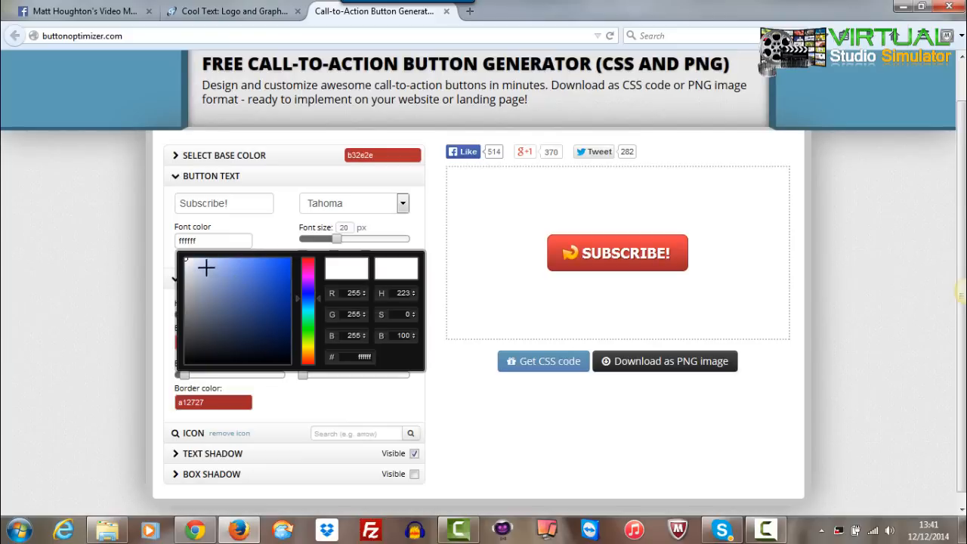
pyautogui.moveTo(186, 258); pyautogui.dragTo(237, 262)
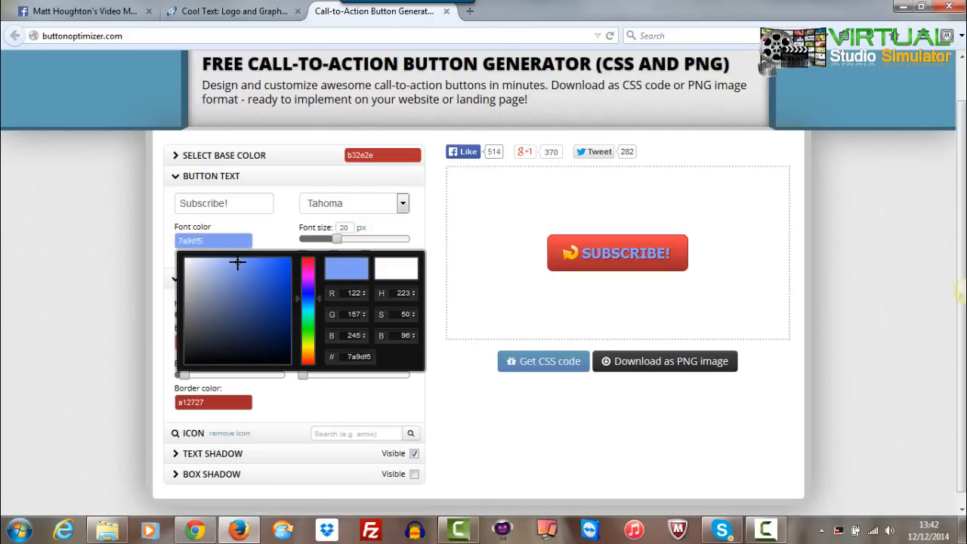
pyautogui.click(131, 256)
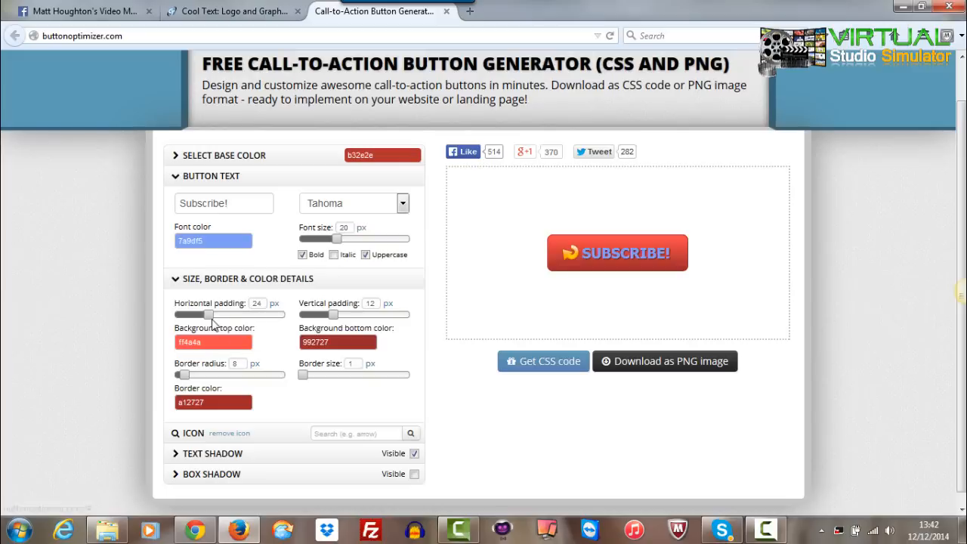
# Step: Set the button's horizontal padding to 80 px and enter "you tube" as the icon search term
pyautogui.moveTo(209, 318); pyautogui.dragTo(301, 316)
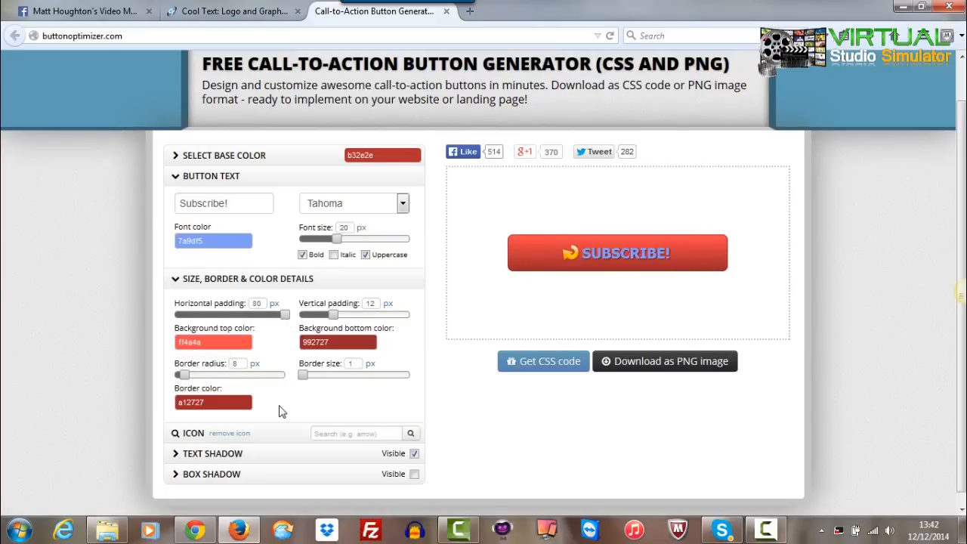
pyautogui.scroll(-1, 278, 411)
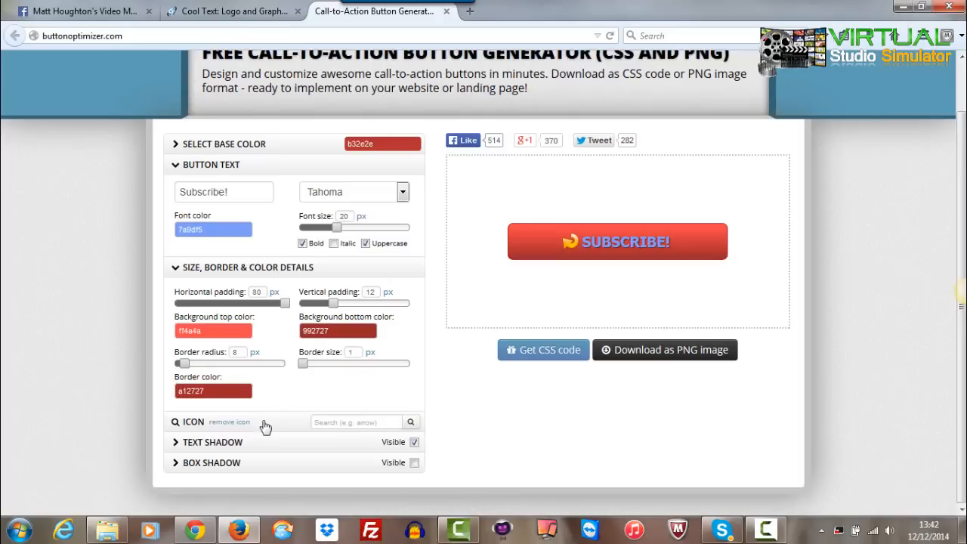
pyautogui.click(336, 421)
pyautogui.write('y')
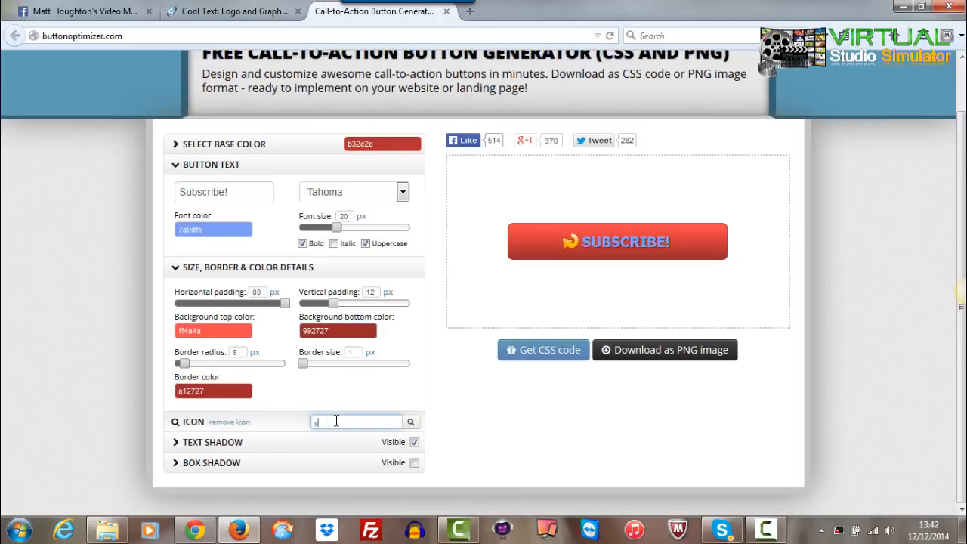
pyautogui.write('ou tube')
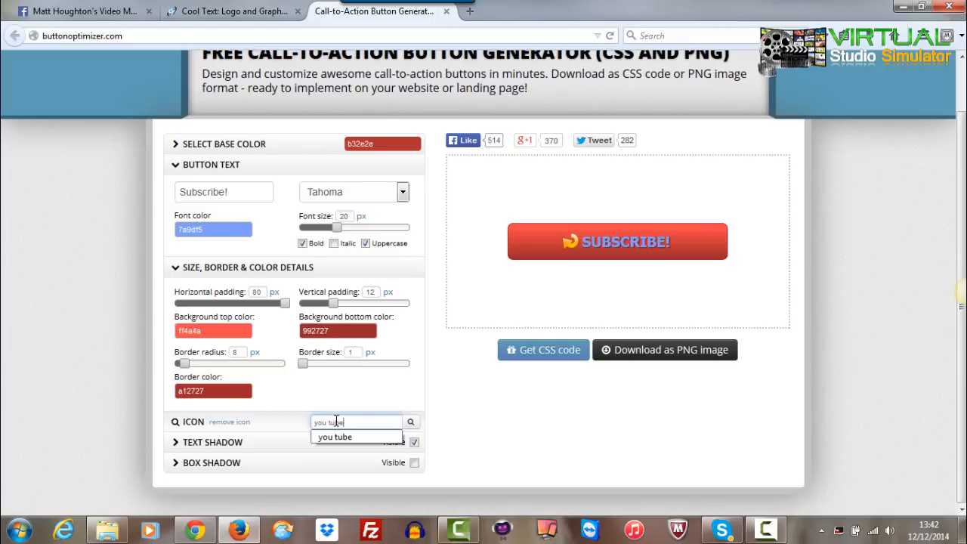
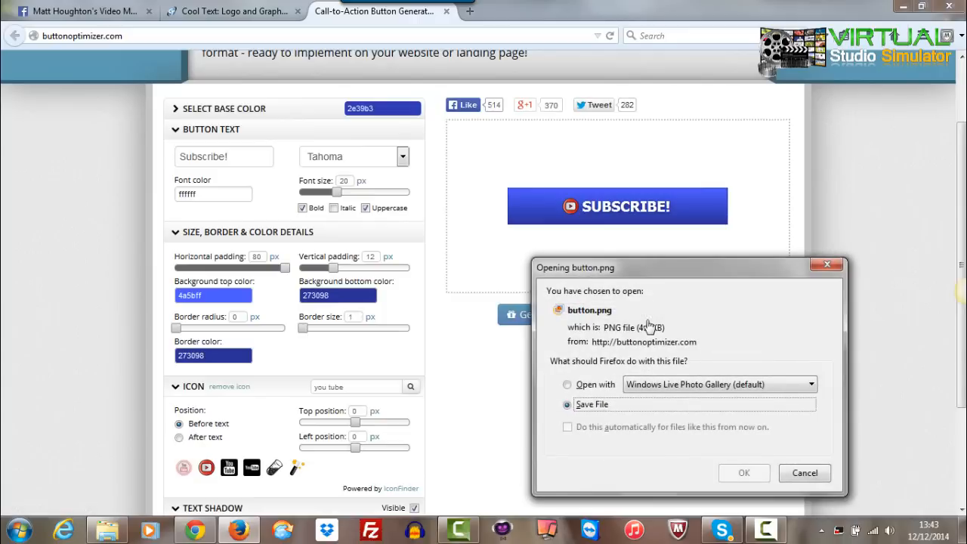
# Step: Save the finished button as button.png and open its download folder
pyautogui.click(736, 473)
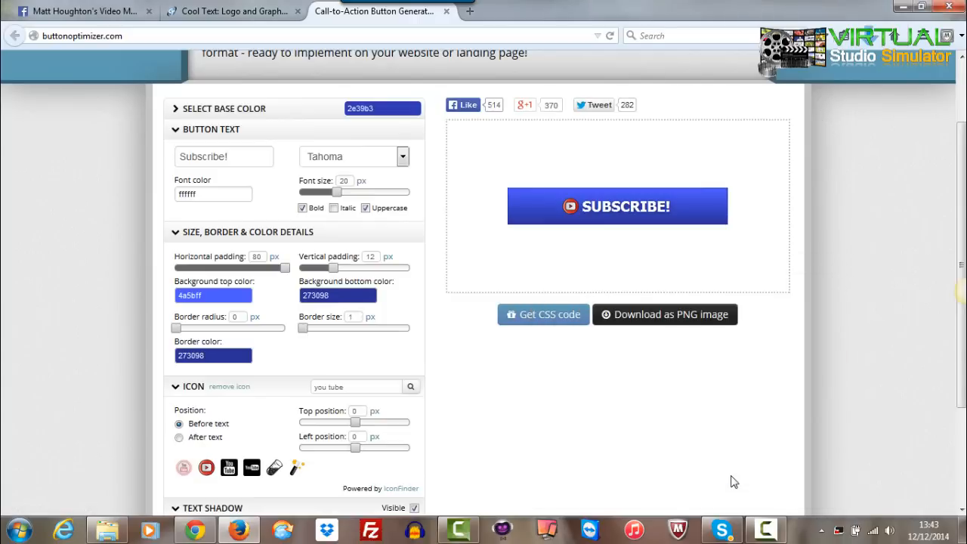
pyautogui.click(875, 39)
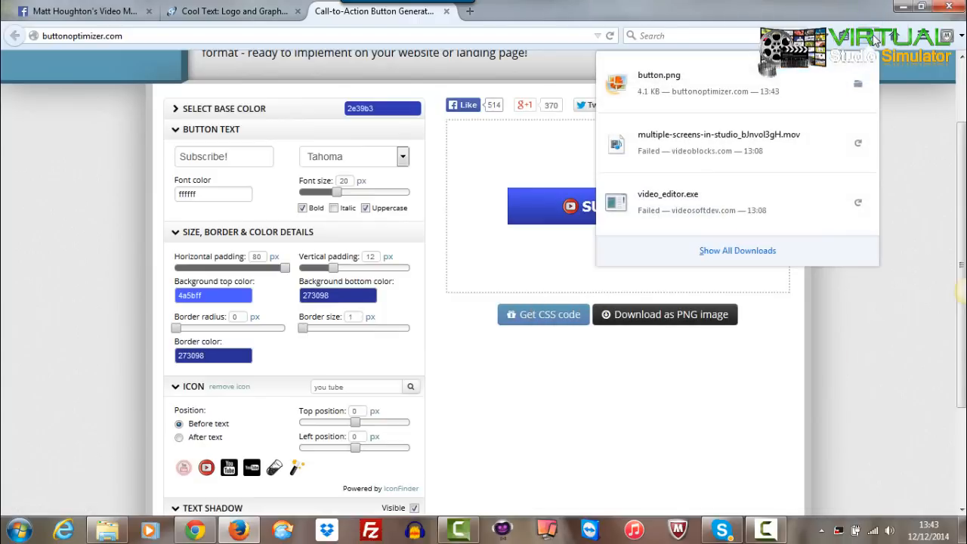
pyautogui.click(858, 83)
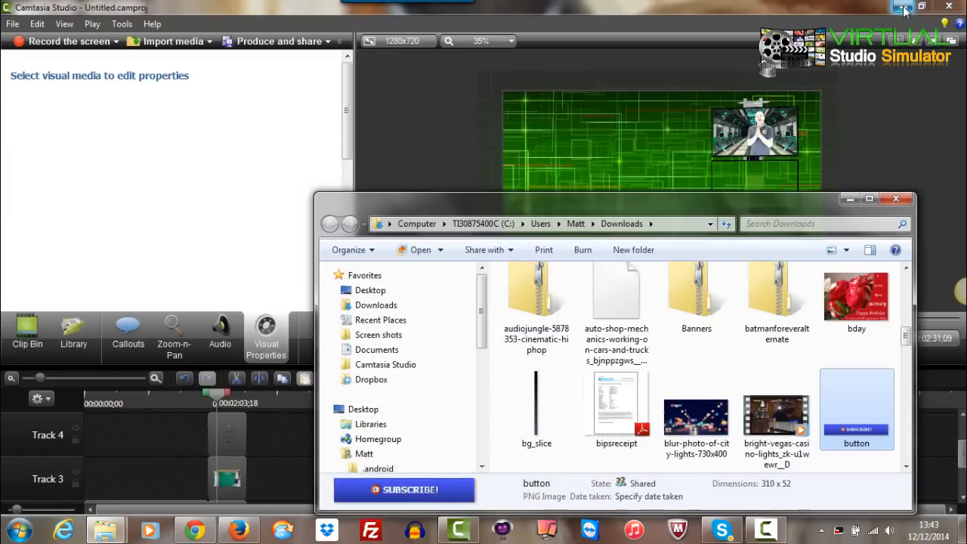
# Step: Move the button image from Downloads into the Virtual Studios folder on the desktop and return to Camtasia Studio
pyautogui.click(900, 8)
pyautogui.moveTo(838, 386); pyautogui.dragTo(38, 201)
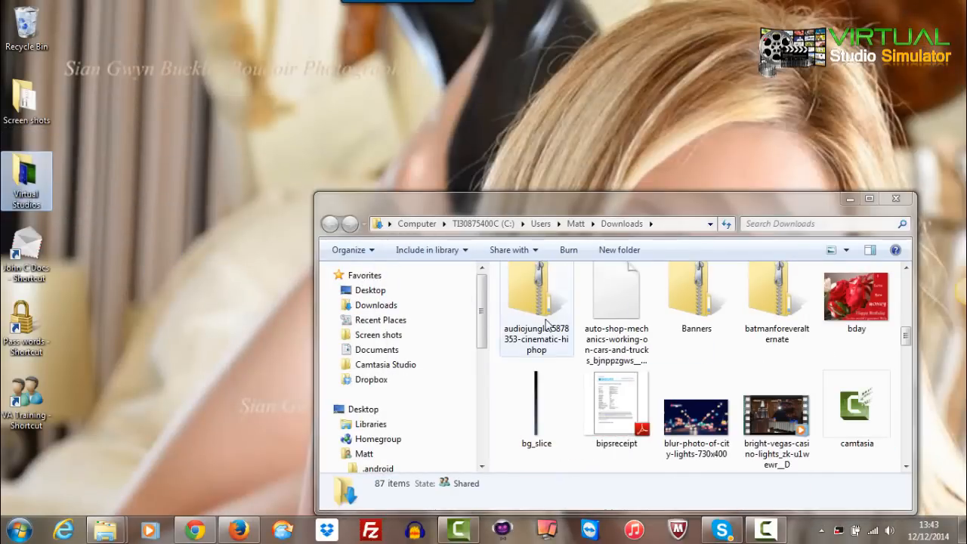
pyautogui.click(459, 531)
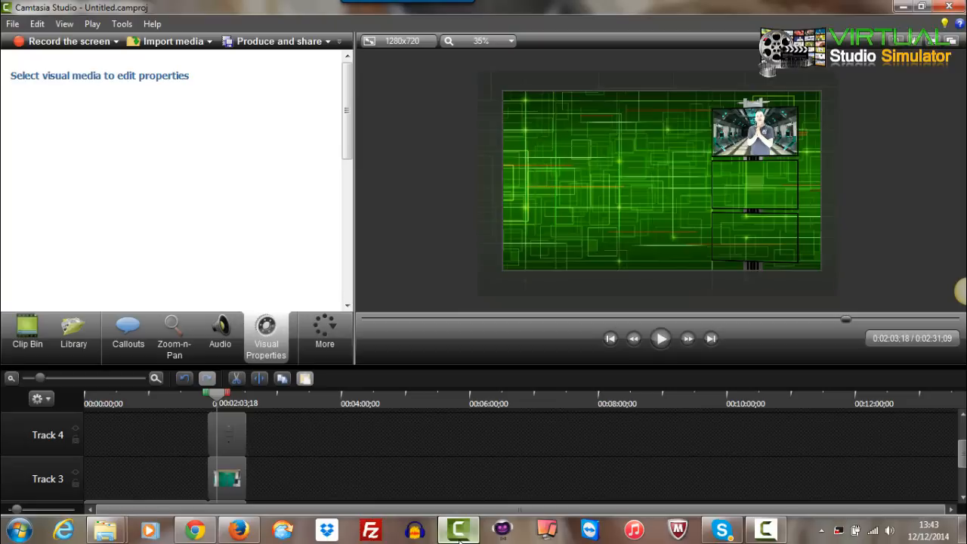
# Step: Import the button image from the desktop's Virtual Studios folder into the project media
pyautogui.click(176, 42)
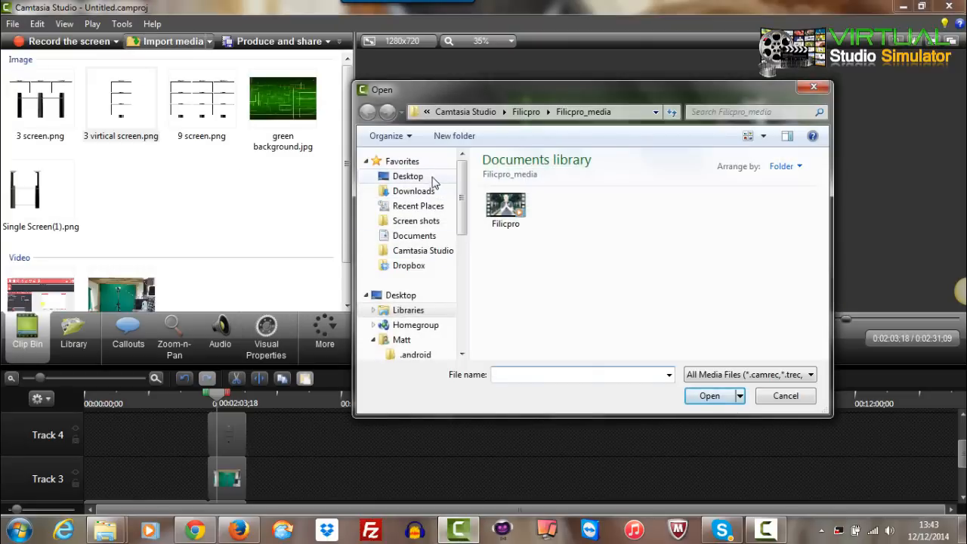
pyautogui.click(427, 178)
pyautogui.scroll(-3, 530, 285)
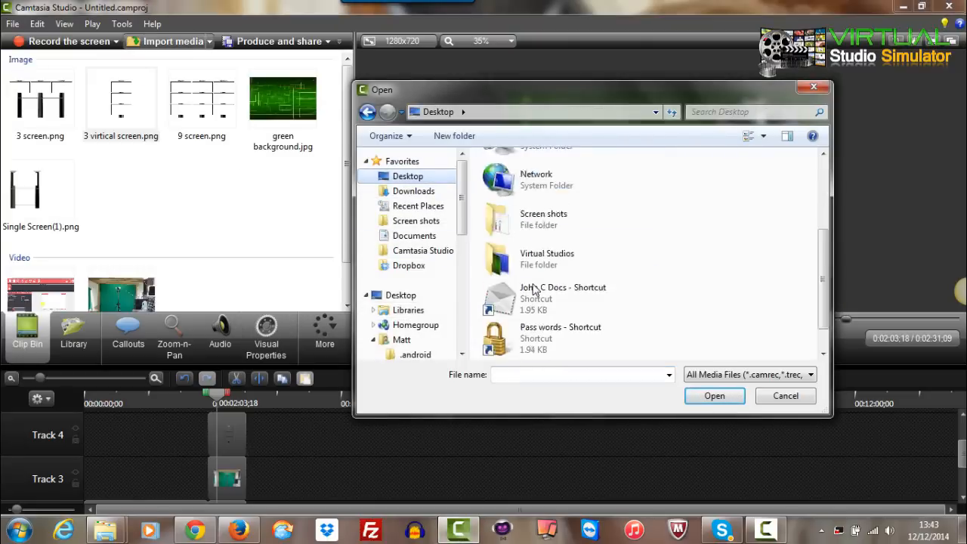
pyautogui.doubleClick(545, 226)
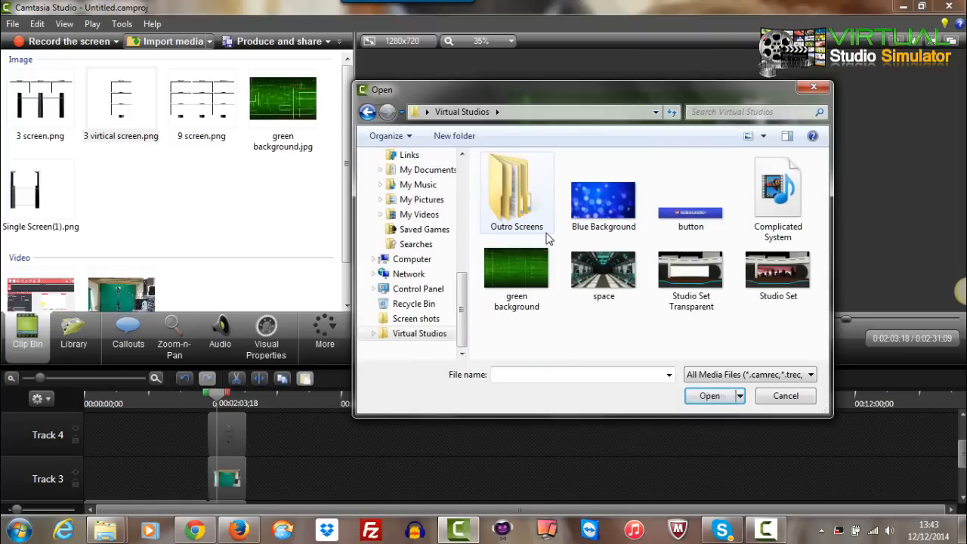
pyautogui.click(701, 220)
pyautogui.click(705, 398)
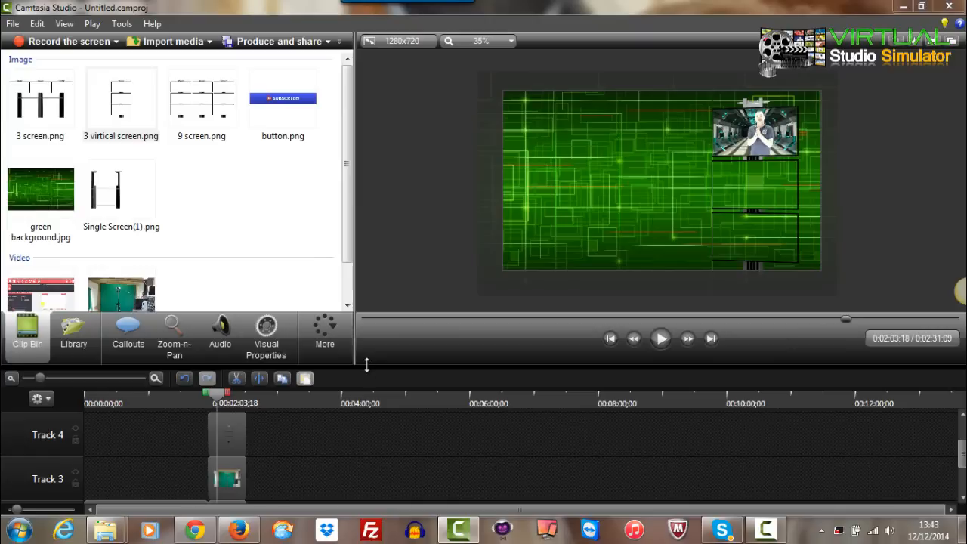
# Step: Place button.png on Track 5 above the other outro clips, then enlarge it in the lower-left area of the canvas
pyautogui.moveTo(370, 317); pyautogui.dragTo(370, 269)
pyautogui.scroll(2, 342, 426)
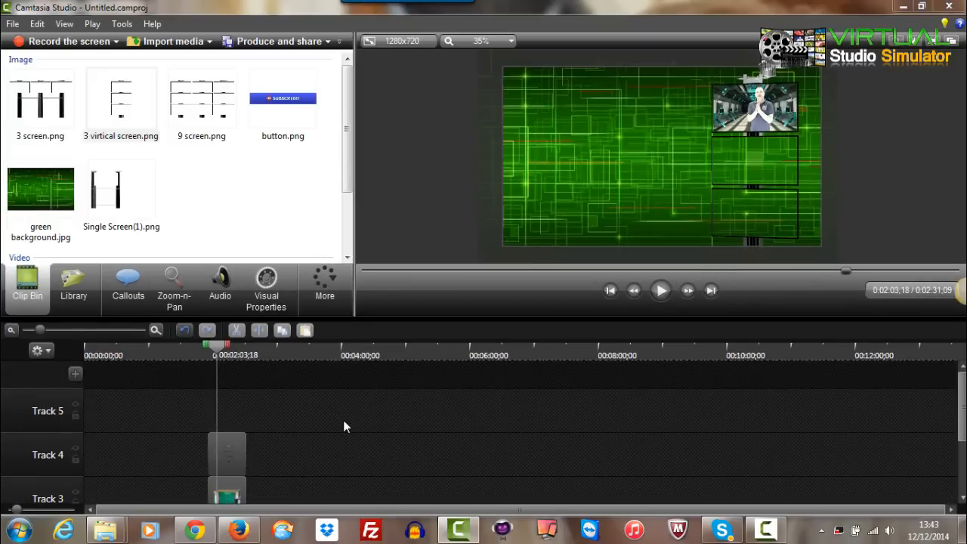
pyautogui.moveTo(268, 108); pyautogui.dragTo(240, 414)
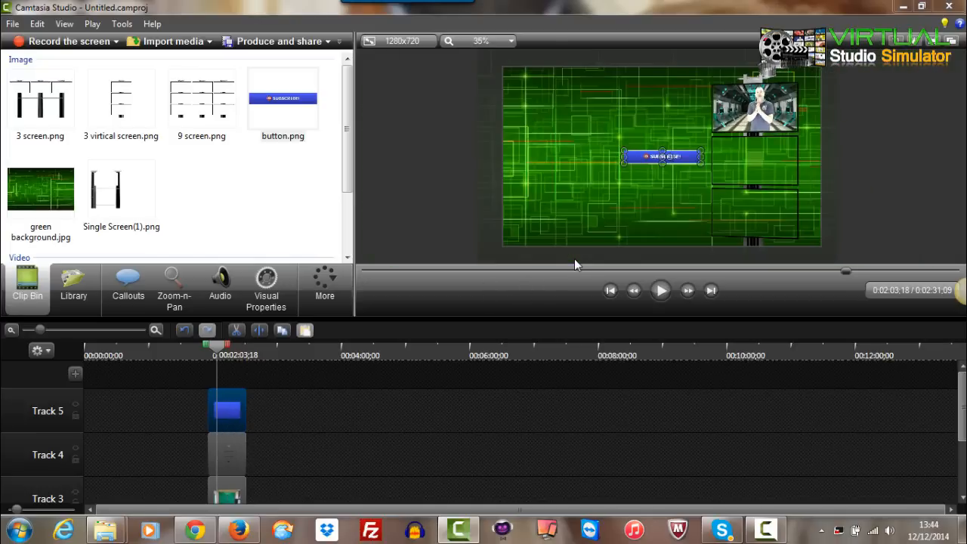
pyautogui.moveTo(634, 156); pyautogui.dragTo(555, 224)
pyautogui.moveTo(621, 216); pyautogui.dragTo(685, 205)
pyautogui.click(439, 225)
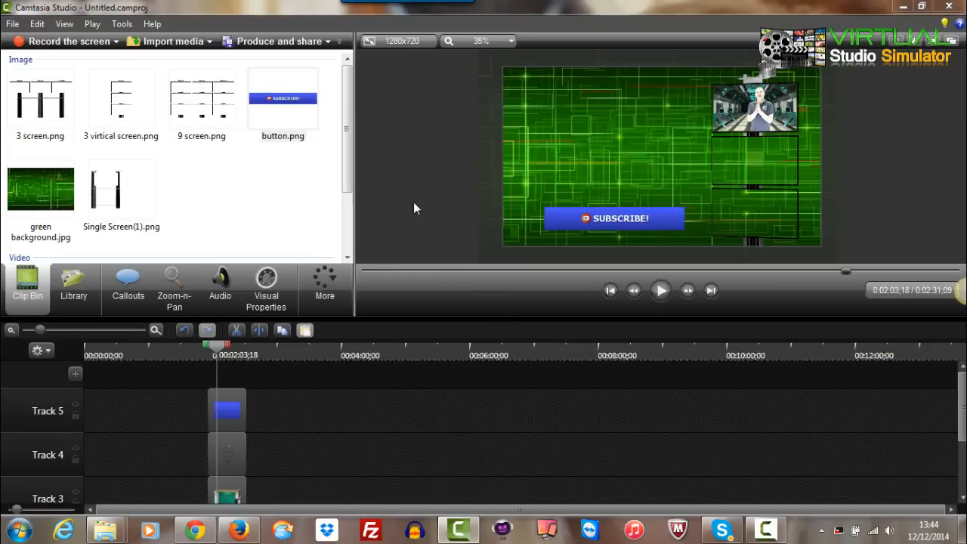
# Step: Import the Video Marketing banner image from the Downloads folder into the project media
pyautogui.click(164, 41)
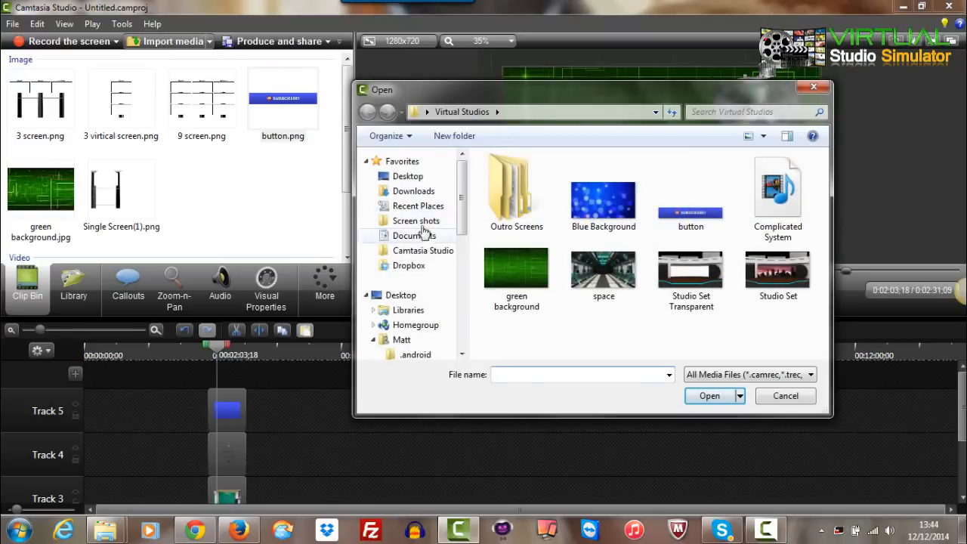
pyautogui.click(423, 197)
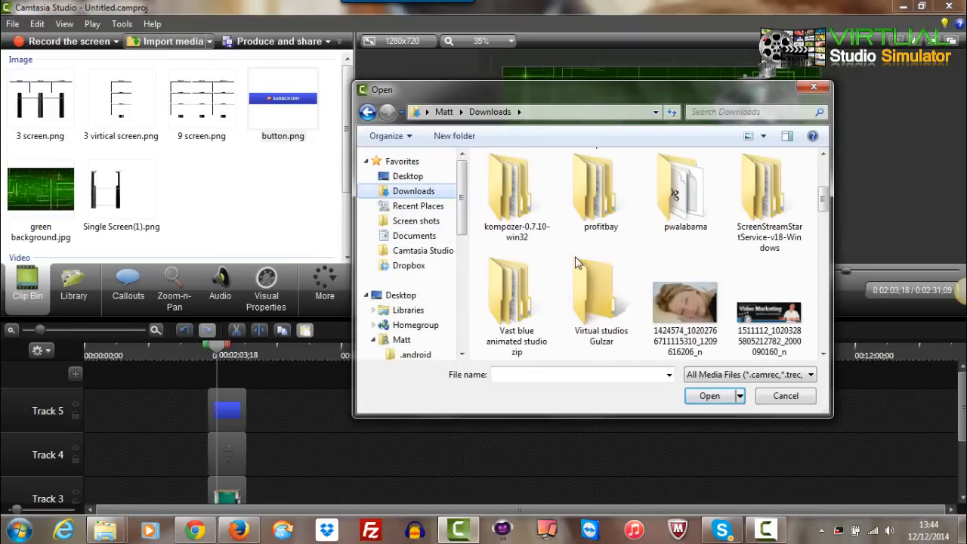
pyautogui.scroll(-3, 577, 262)
pyautogui.scroll(-2, 576, 262)
pyautogui.scroll(-8, 577, 262)
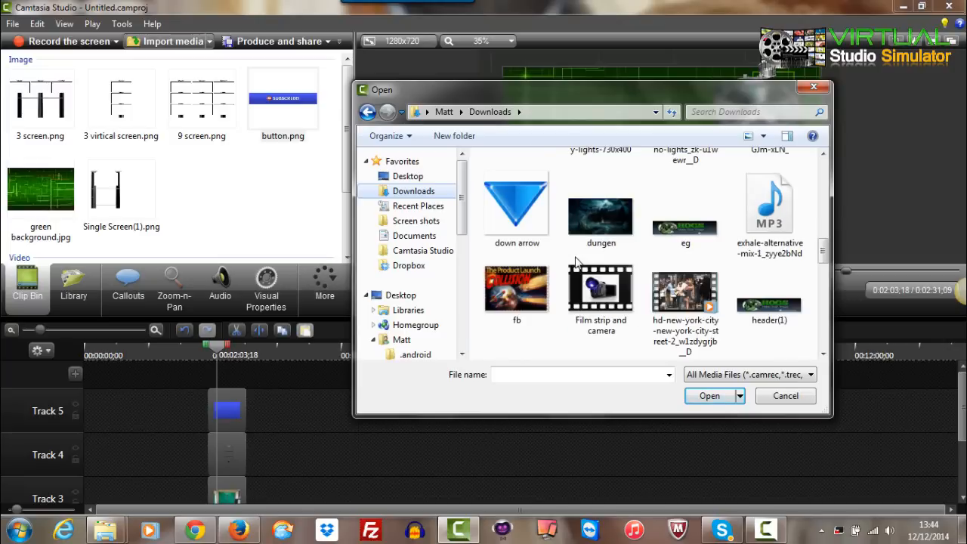
pyautogui.scroll(-4, 576, 262)
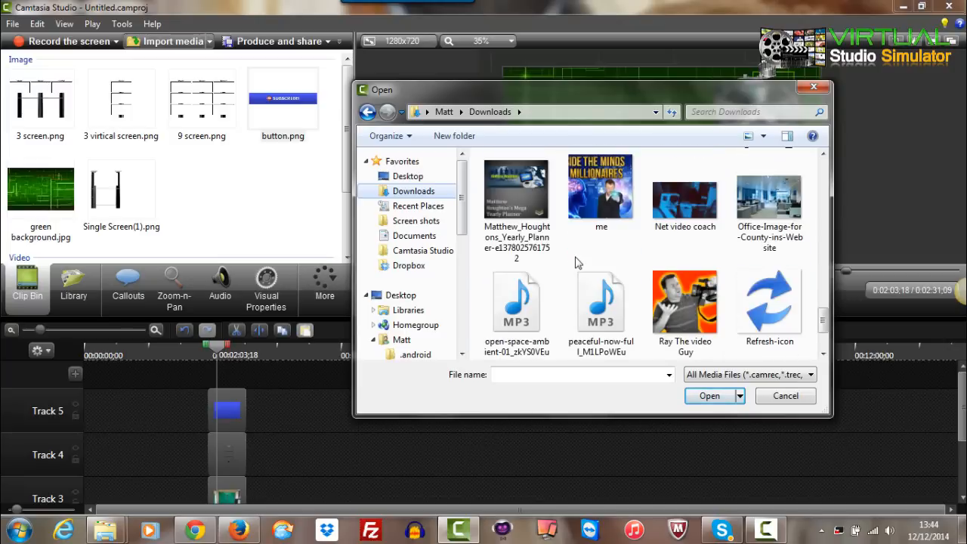
pyautogui.scroll(4, 576, 262)
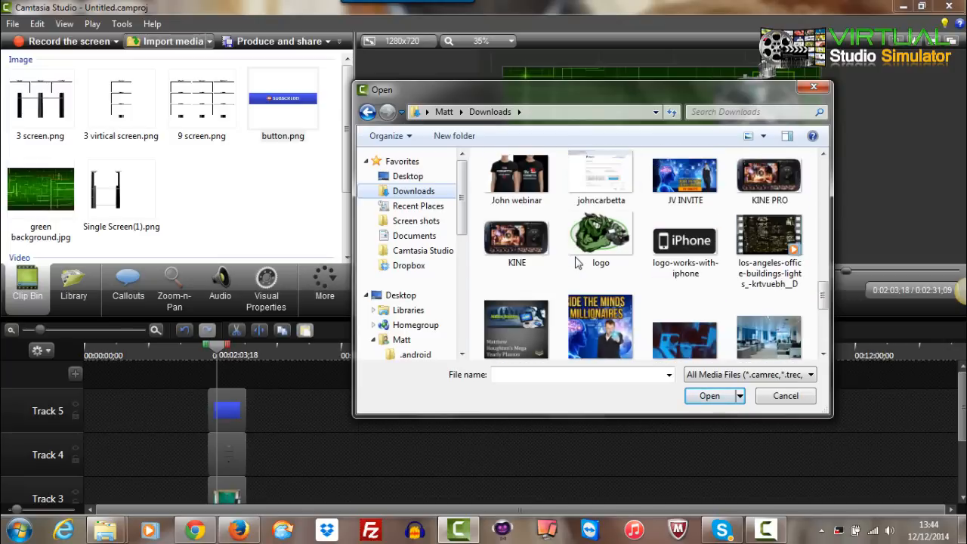
pyautogui.scroll(5, 576, 262)
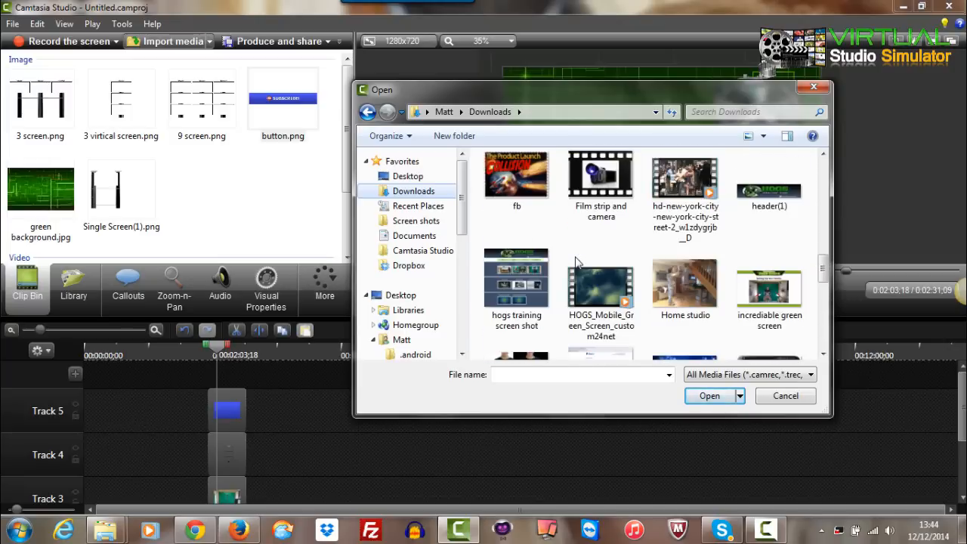
pyautogui.scroll(7, 576, 262)
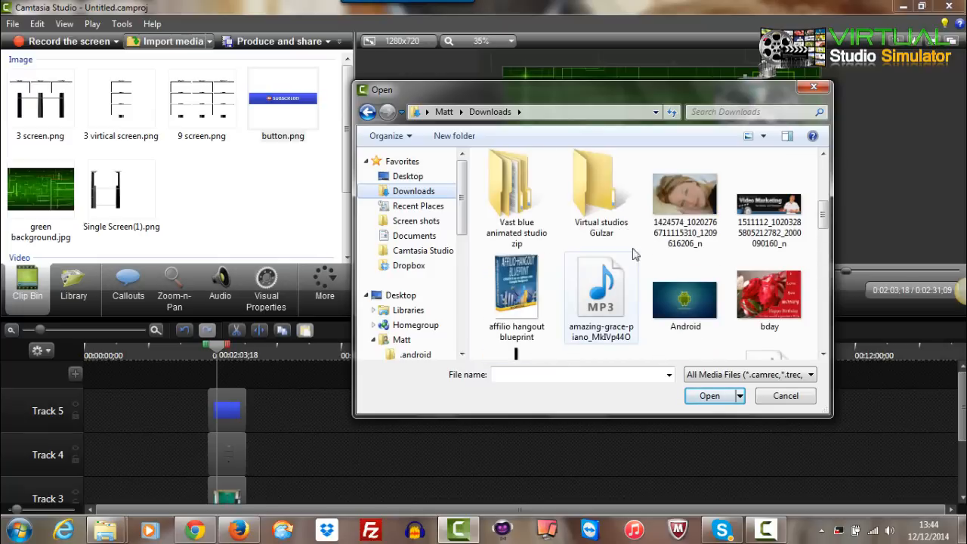
pyautogui.click(768, 218)
pyautogui.click(699, 403)
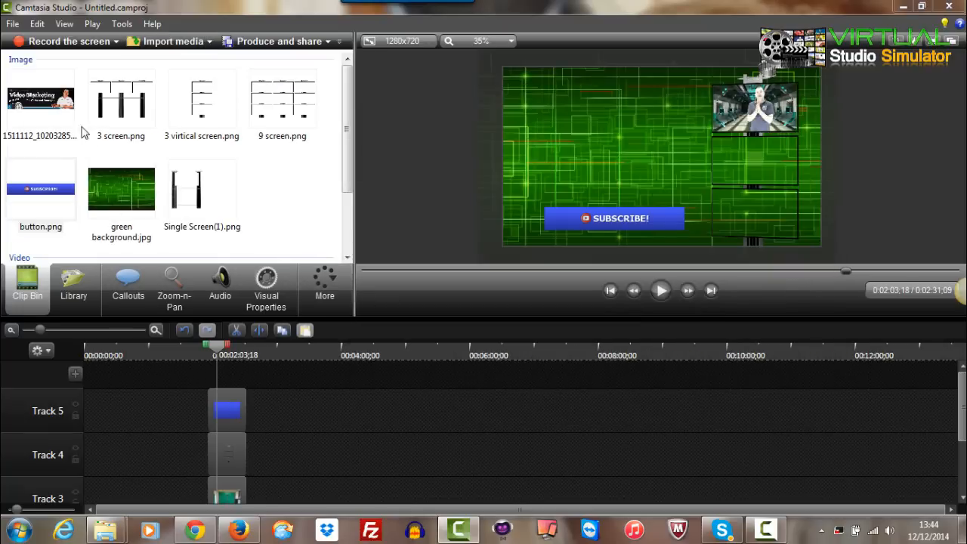
# Step: Place the Video Marketing banner on Track 6 and align its start with the clips below
pyautogui.moveTo(63, 113); pyautogui.dragTo(238, 372)
pyautogui.click(215, 371)
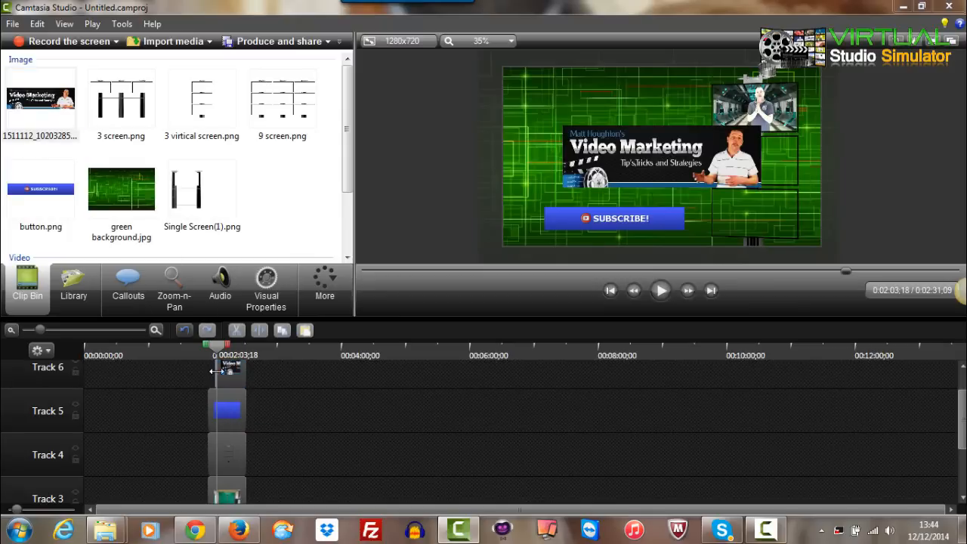
pyautogui.click(216, 370)
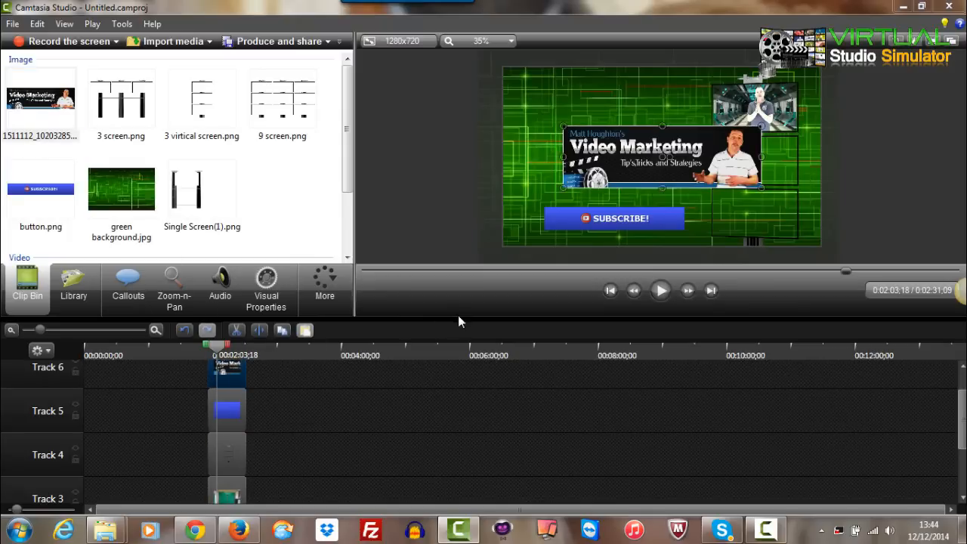
# Step: Shrink the Video Marketing banner and position it in the canvas's upper-left area, above the Subscribe button
pyautogui.moveTo(457, 317); pyautogui.dragTo(458, 437)
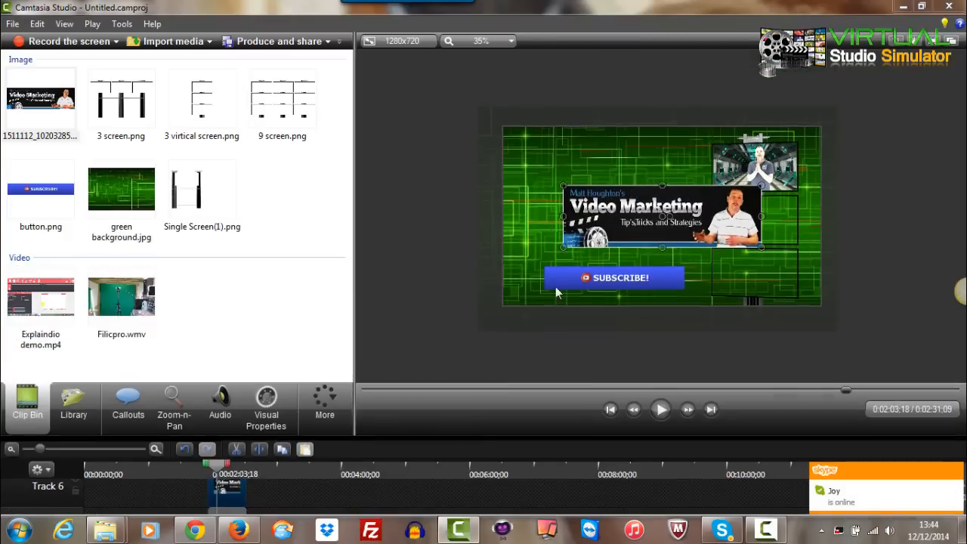
pyautogui.moveTo(592, 224); pyautogui.dragTo(543, 160)
pyautogui.moveTo(710, 186); pyautogui.dragTo(661, 154)
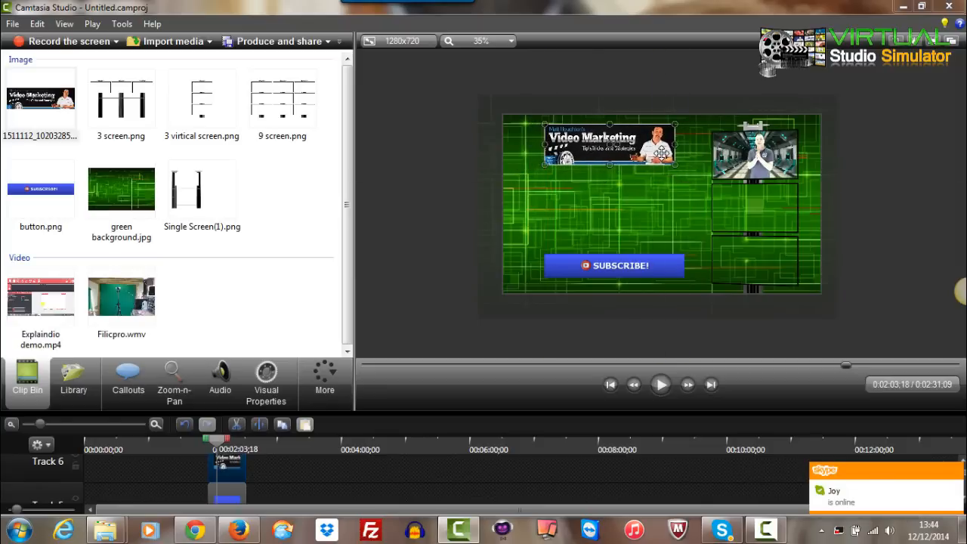
pyautogui.click(418, 214)
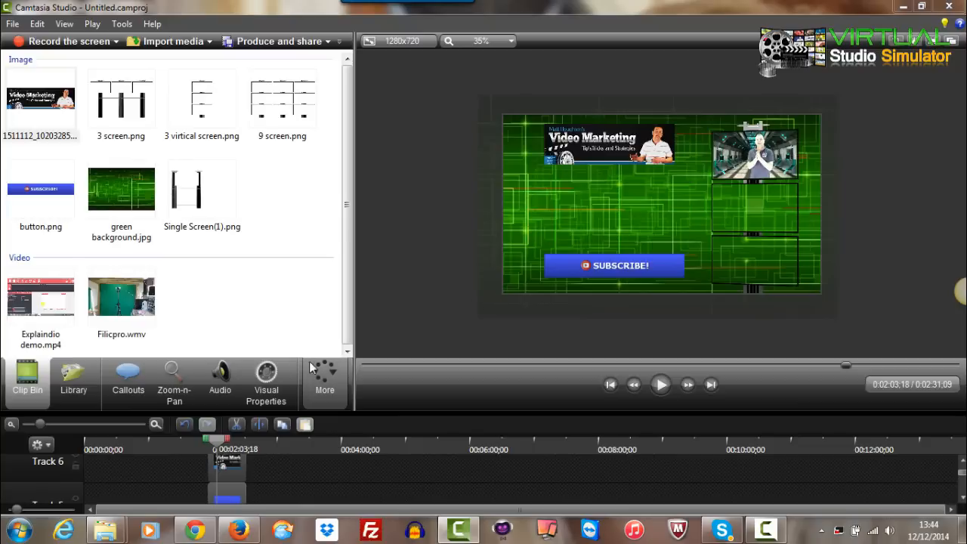
# Step: Add a plain text callout at the current playhead position
pyautogui.click(144, 386)
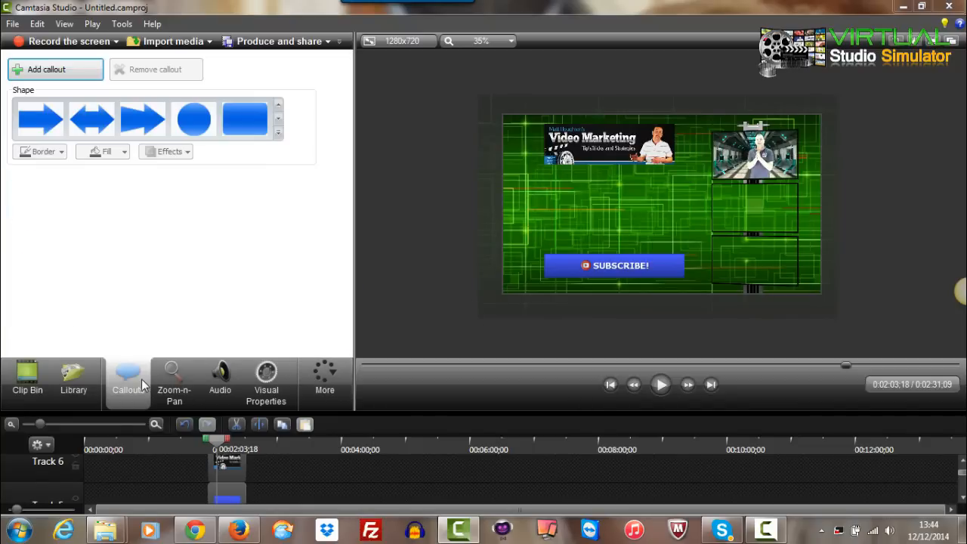
pyautogui.click(278, 134)
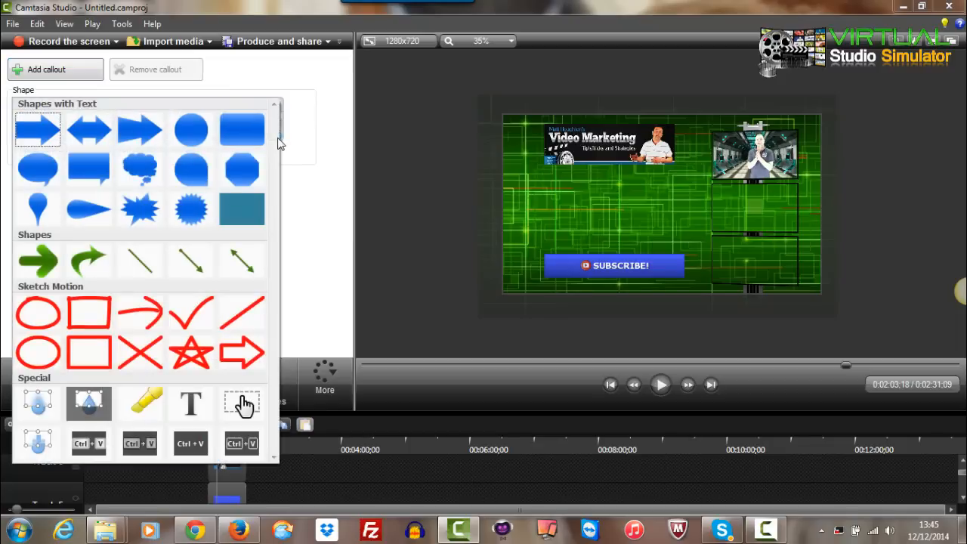
pyautogui.click(180, 398)
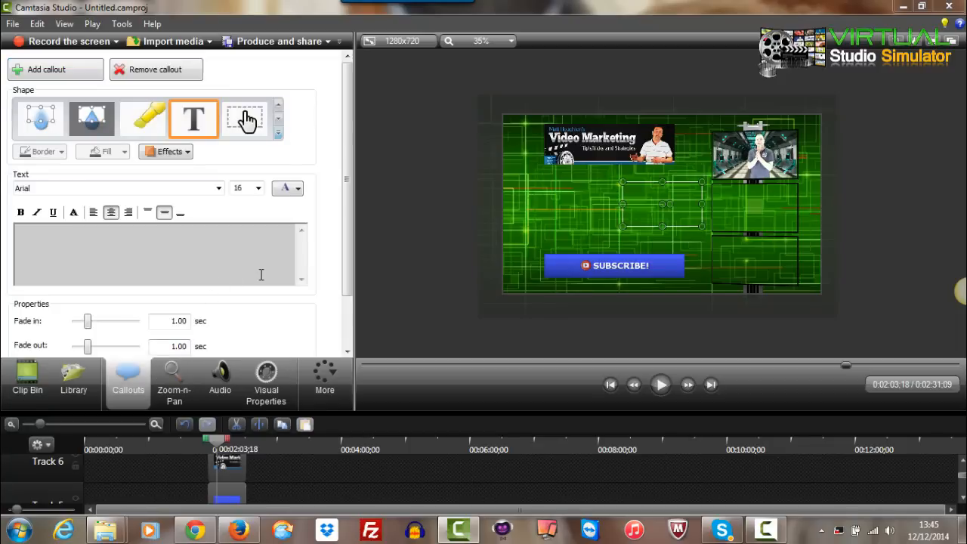
# Step: Try to set the empty callout's font to BatmanForeverAlternate
pyautogui.click(218, 188)
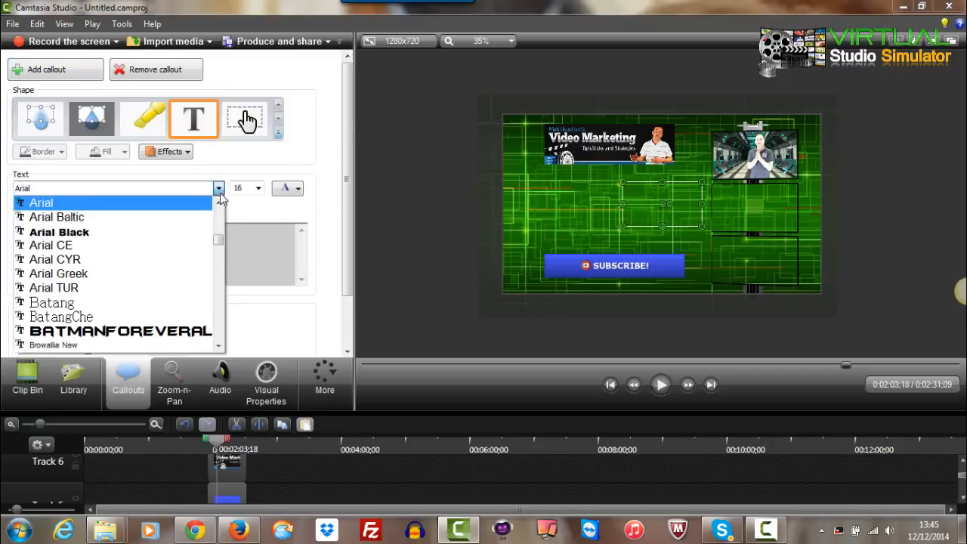
pyautogui.moveTo(218, 240)
pyautogui.mouseDown()
pyautogui.moveTo(218, 253)
pyautogui.moveTo(218, 245)
pyautogui.mouseUp()
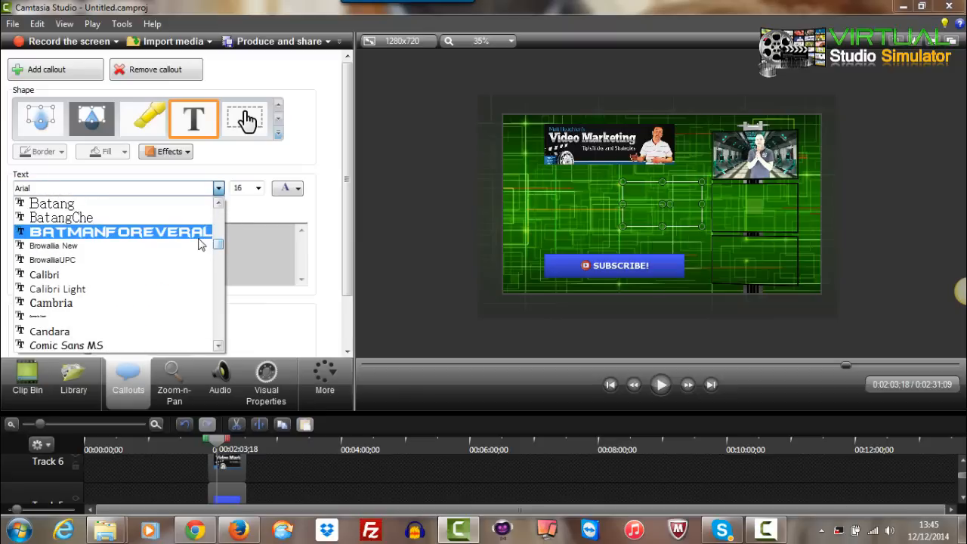
pyautogui.click(198, 233)
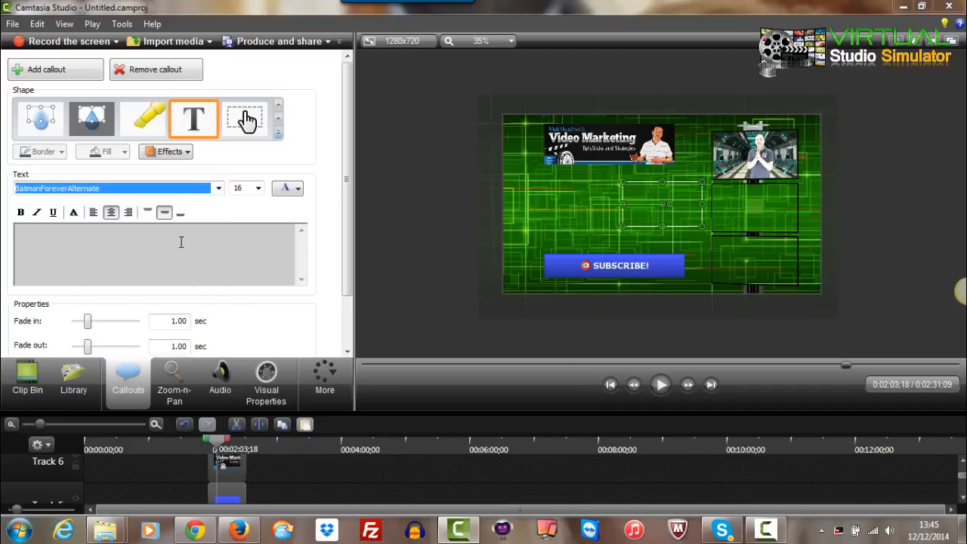
# Step: Enter "Don't Forget To" and "Subscribe" on two lines as the callout text
pyautogui.click(180, 242)
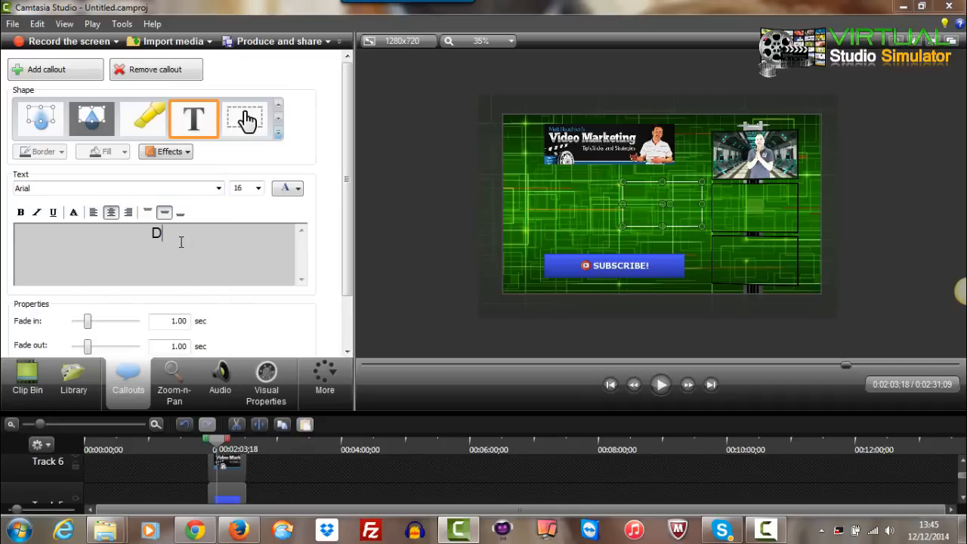
pyautogui.write("Don't Forget T")
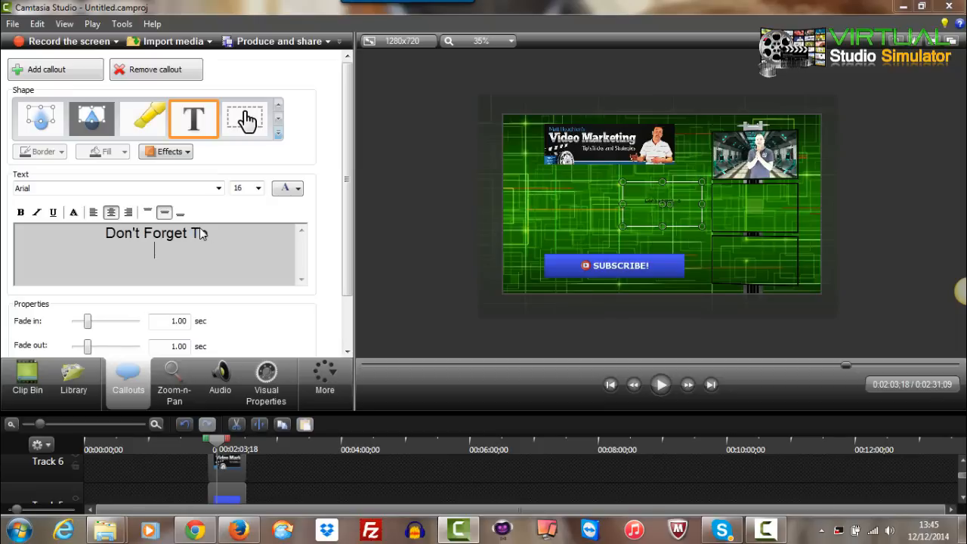
pyautogui.write('Subscribe')
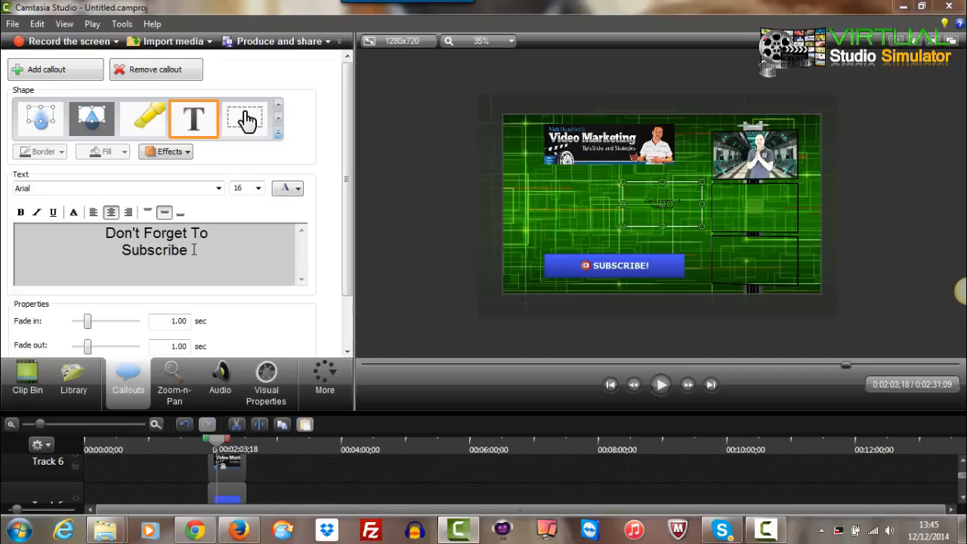
# Step: Replace "Subscribe" in the callout with "like And" and break the line after "Don't Forget"
pyautogui.press('BackSpace')
pyautogui.press('BackSpace')
pyautogui.press('BackSpace')
pyautogui.press('BackSpace')
pyautogui.press('BackSpace')
pyautogui.press('BackSpace')
pyautogui.press('BackSpace')
pyautogui.press('BackSpace')
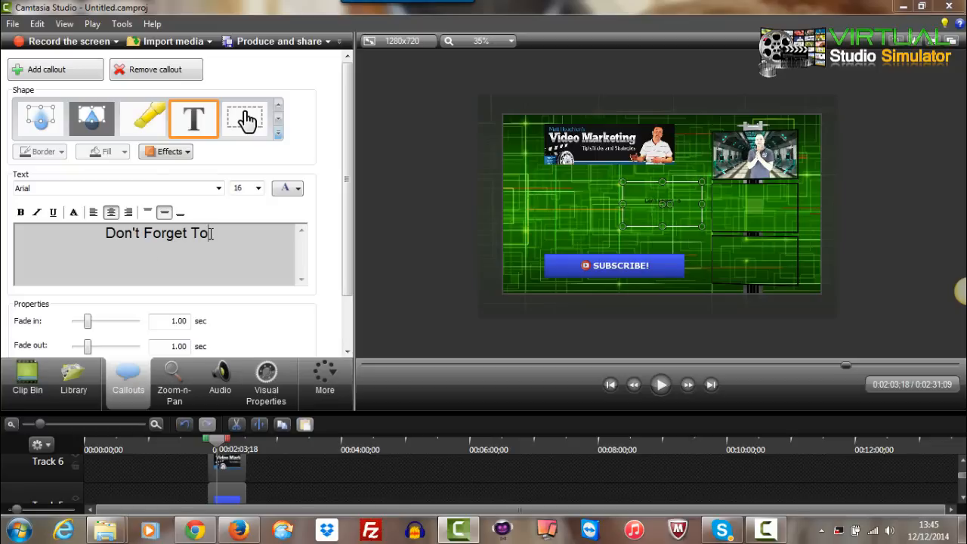
pyautogui.write('like And')
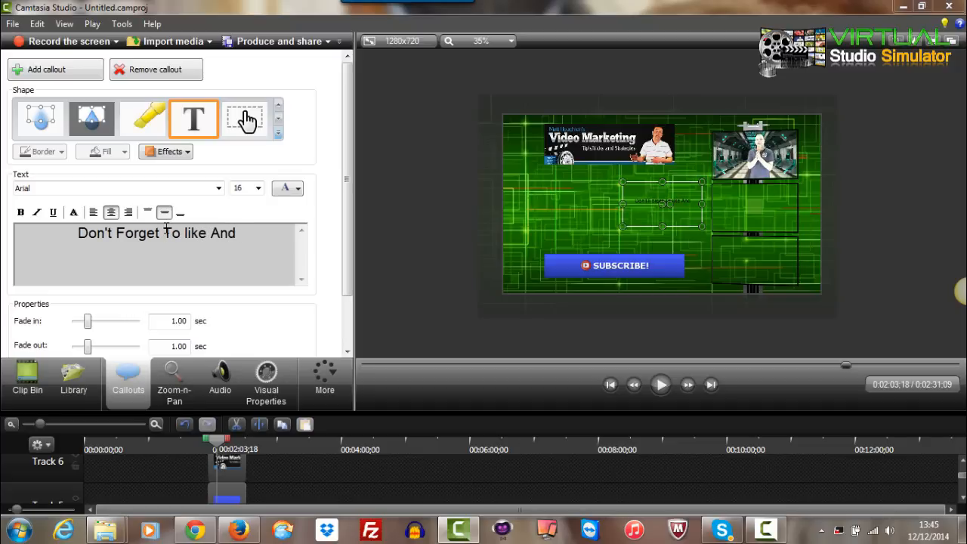
pyautogui.click(164, 233)
pyautogui.press('Return')
# Step: Format the whole callout text in BatmanForeverAlternate at size 36 and move the callout directly above the Subscribe button
pyautogui.moveTo(196, 246); pyautogui.dragTo(115, 235)
pyautogui.click(218, 188)
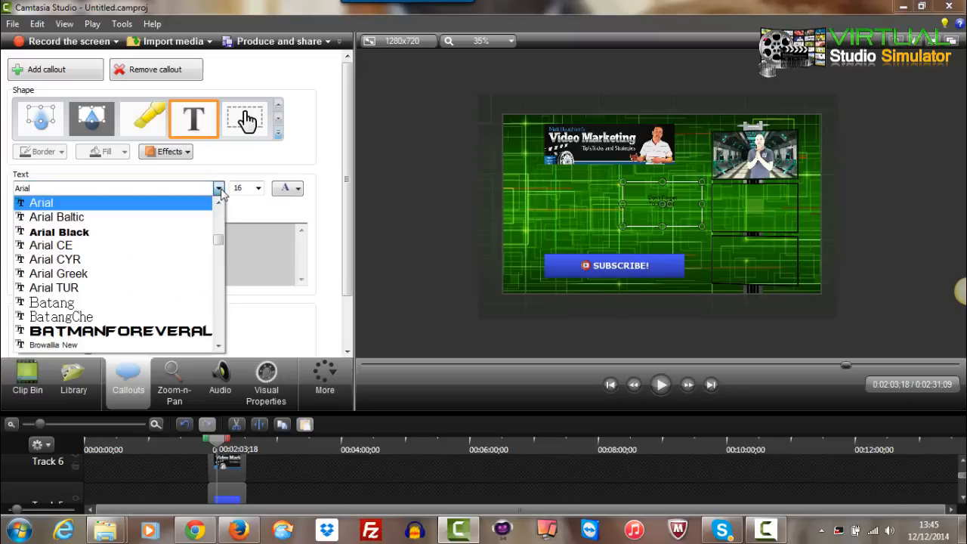
pyautogui.click(170, 330)
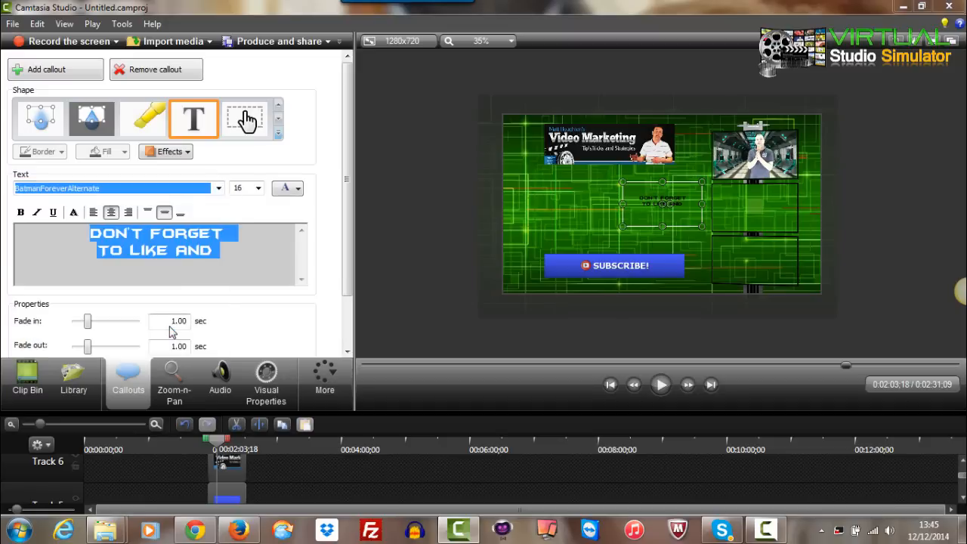
pyautogui.click(258, 187)
pyautogui.click(238, 320)
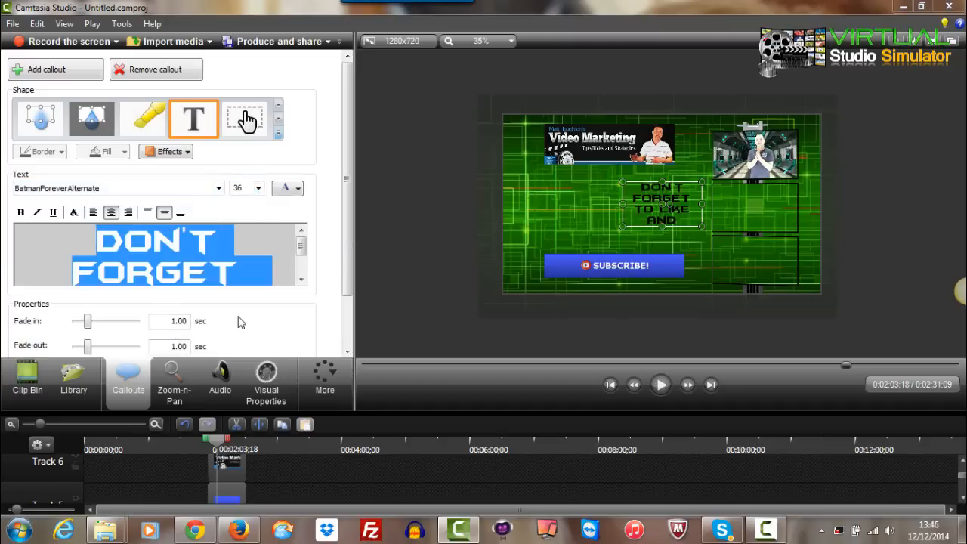
pyautogui.moveTo(638, 209); pyautogui.dragTo(592, 236)
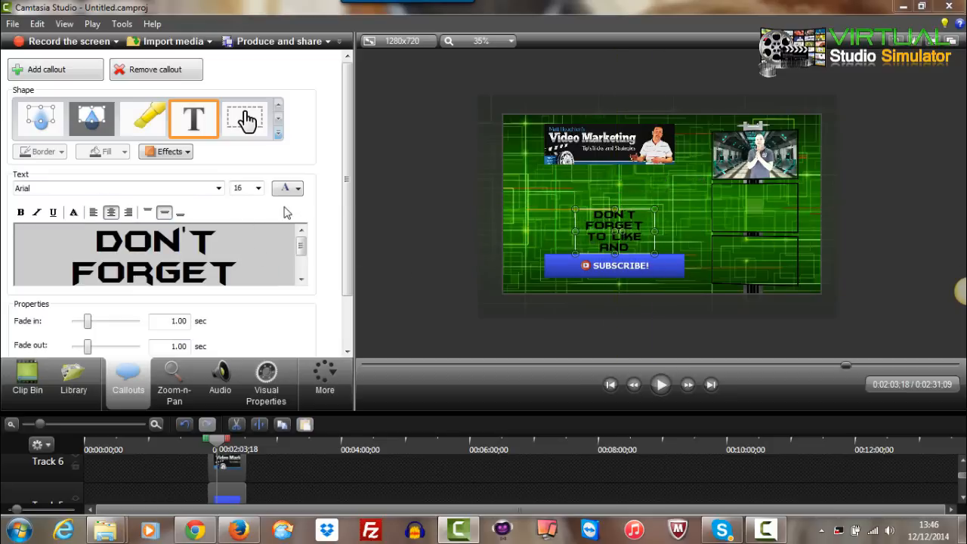
# Step: Try a light orange colour on the whole callout text and set the text back to black
pyautogui.click(211, 259)
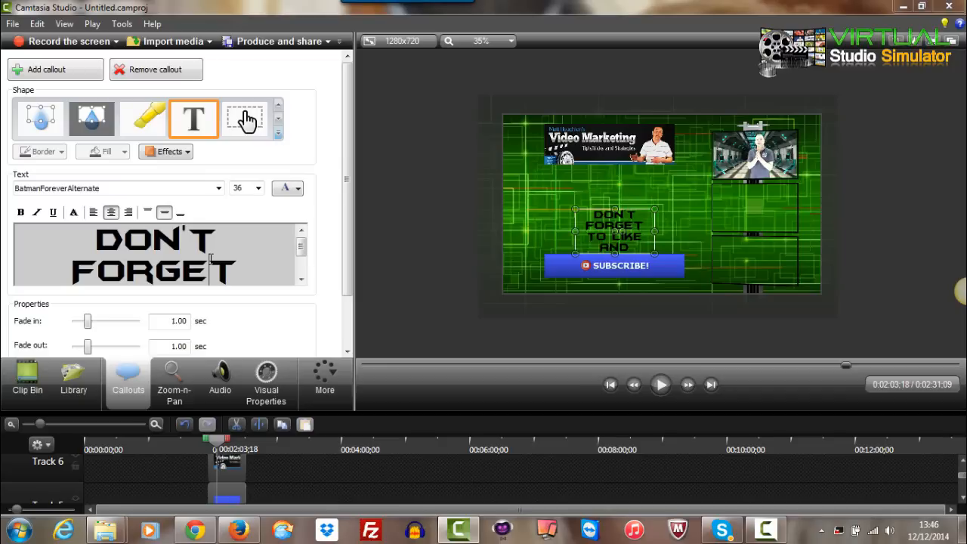
pyautogui.hotkey('ctrl', 'a')
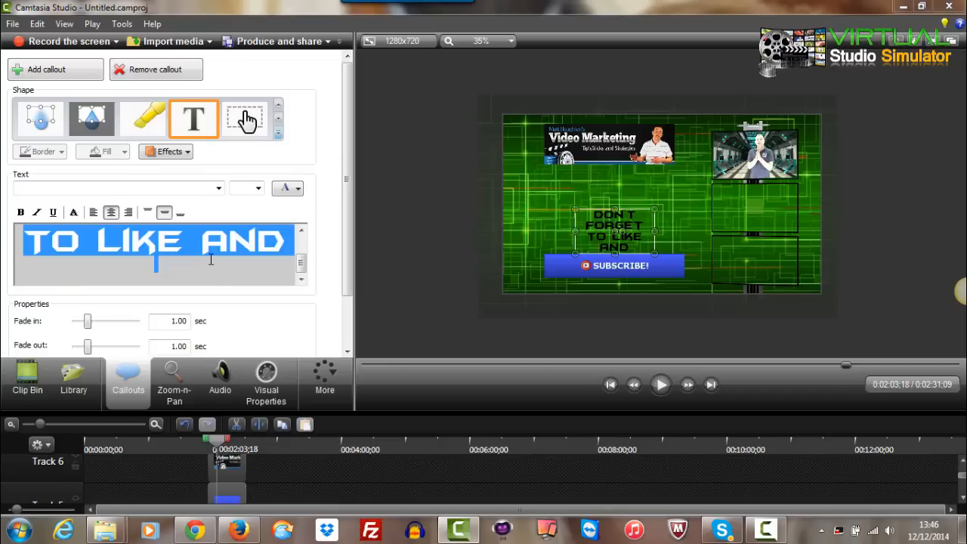
pyautogui.click(299, 189)
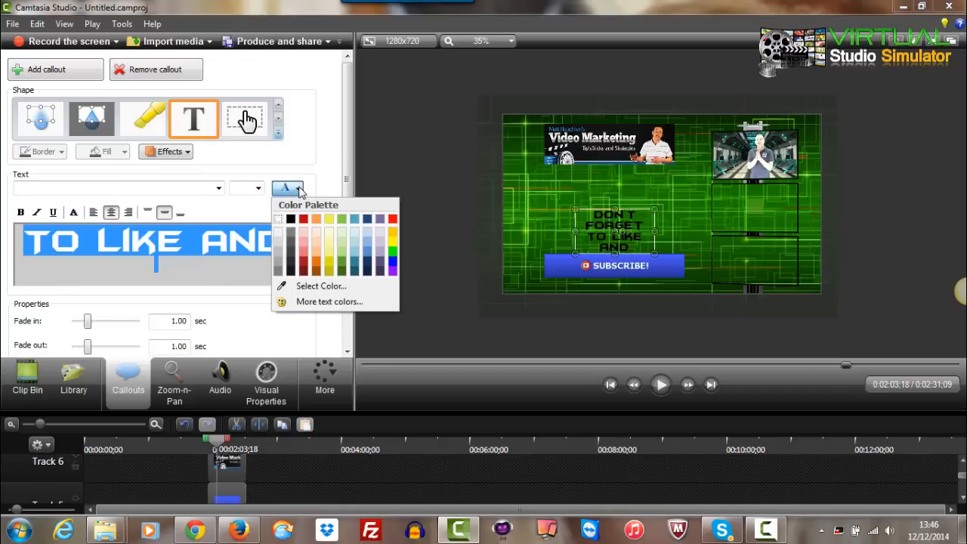
pyautogui.click(314, 262)
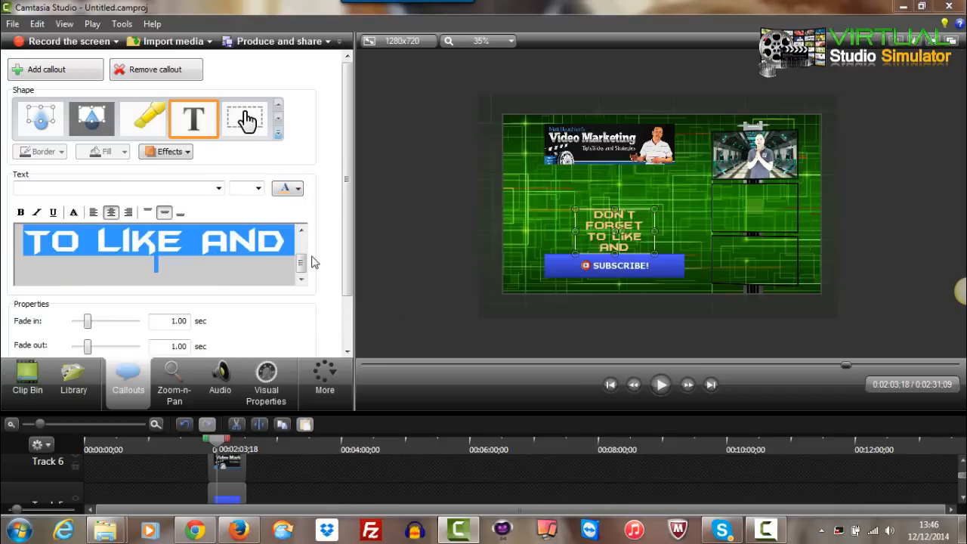
pyautogui.click(296, 190)
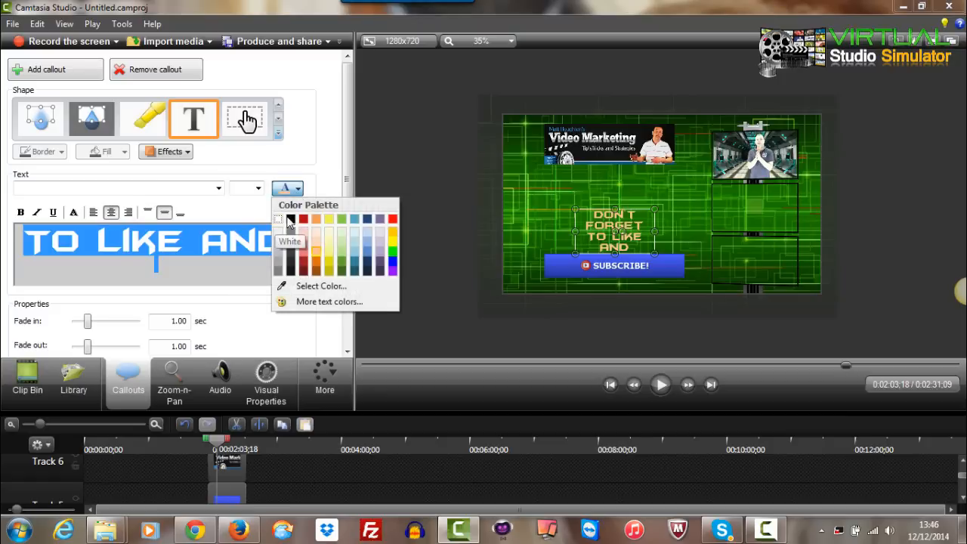
pyautogui.click(290, 220)
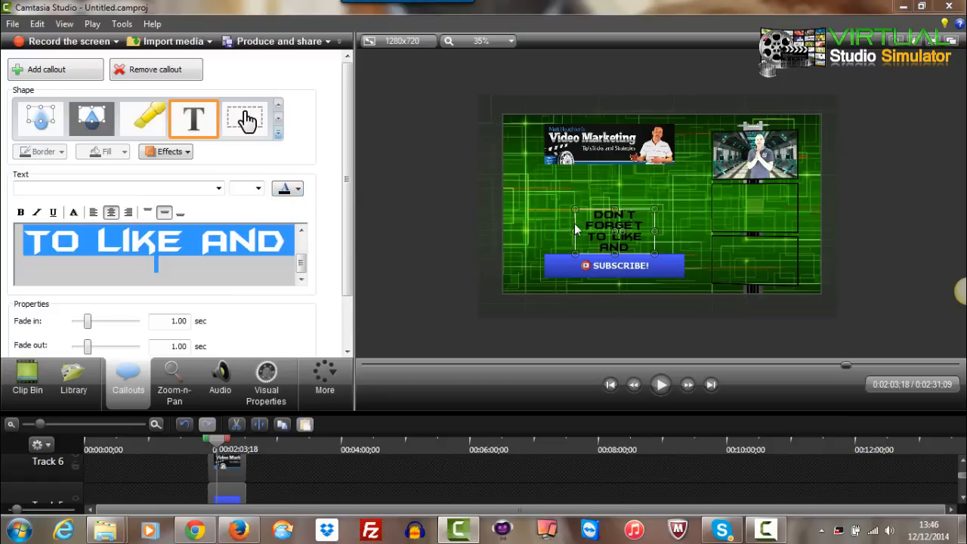
# Step: Widen the callout so its text fits on two lines and move it directly above the Subscribe button
pyautogui.moveTo(571, 210); pyautogui.dragTo(535, 212)
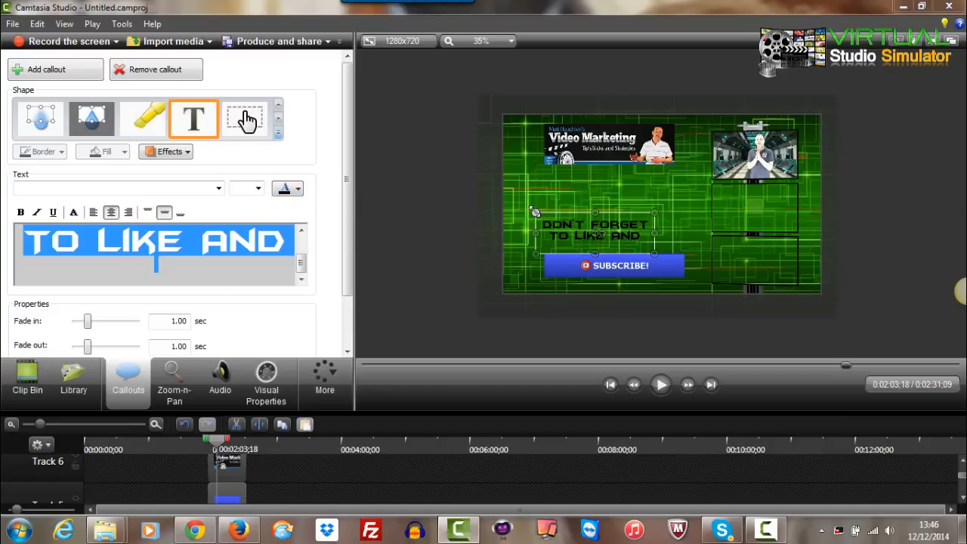
pyautogui.moveTo(637, 239)
pyautogui.mouseDown()
pyautogui.moveTo(646, 230)
pyautogui.moveTo(651, 249)
pyautogui.mouseUp()
pyautogui.click(561, 305)
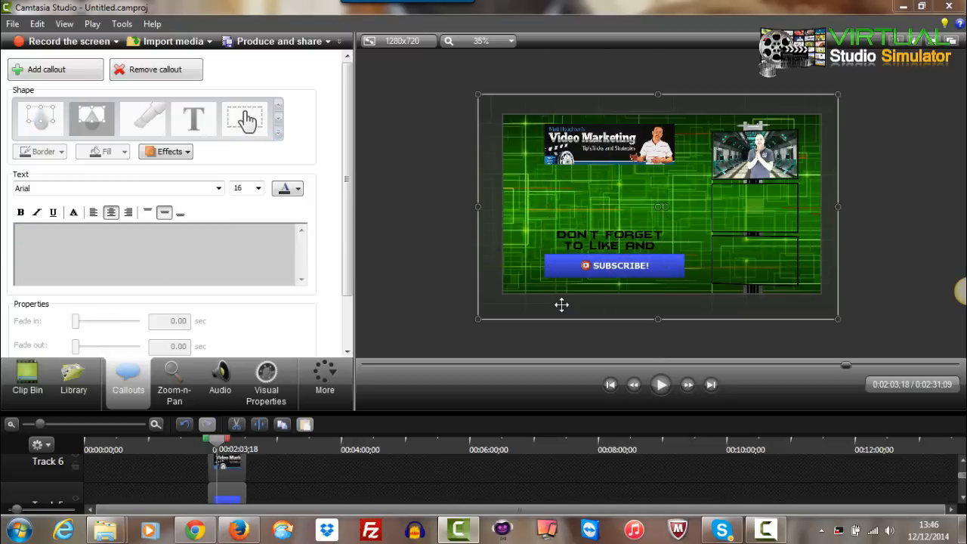
pyautogui.click(411, 305)
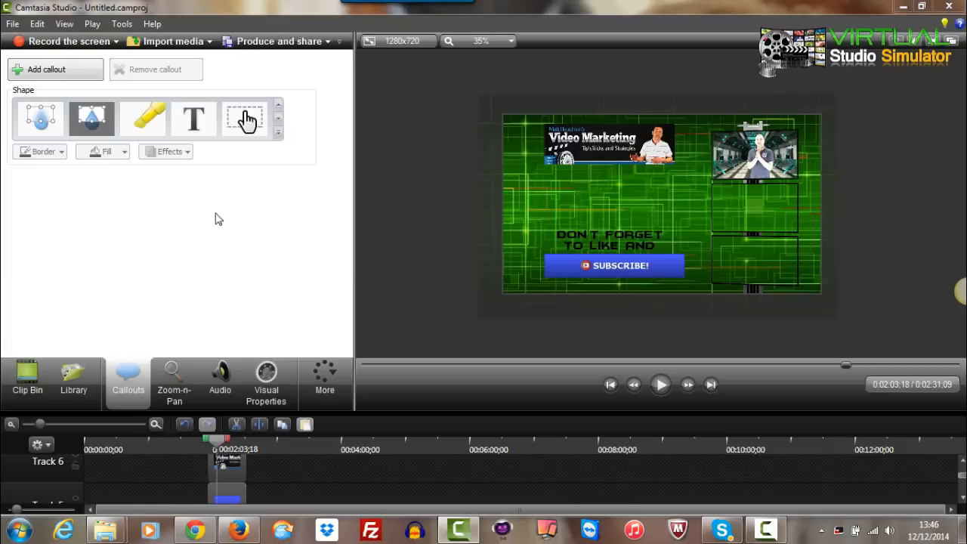
pyautogui.click(585, 254)
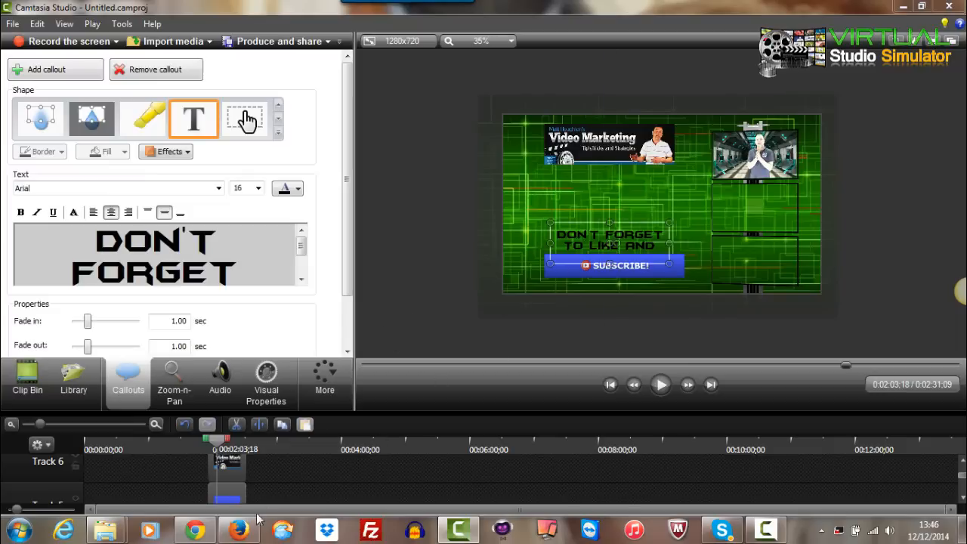
# Step: Switch to Firefox and browse the Top 100 Fonts list on the Cool Text site
pyautogui.click(239, 531)
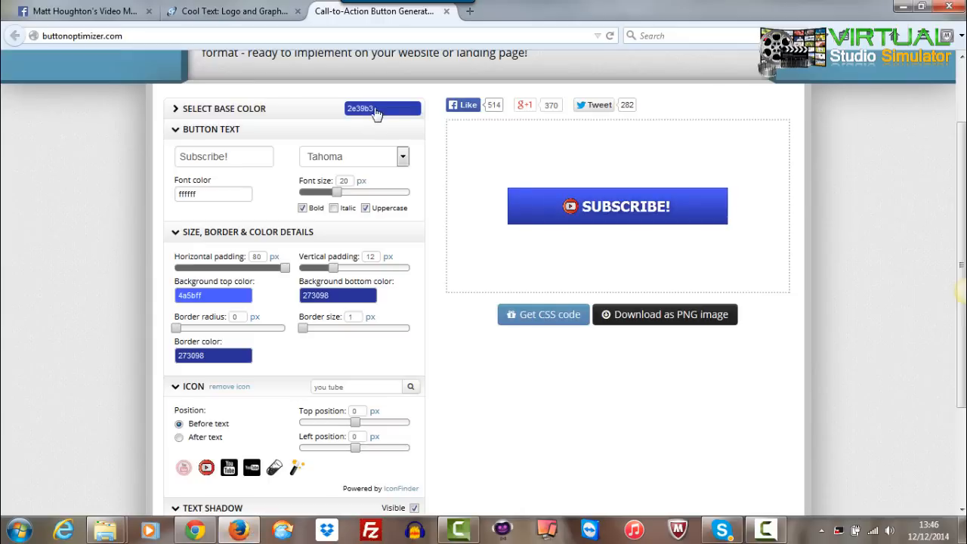
pyautogui.click(226, 10)
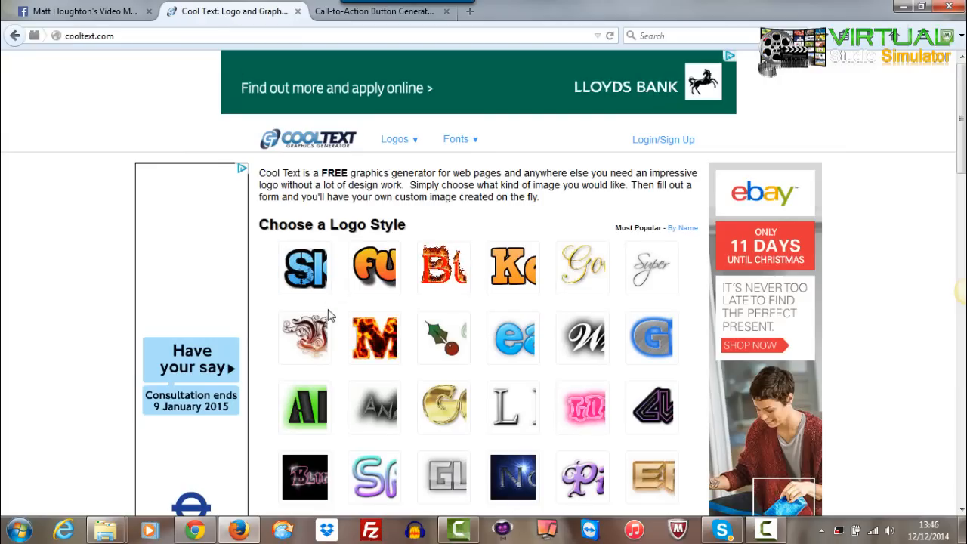
pyautogui.click(453, 139)
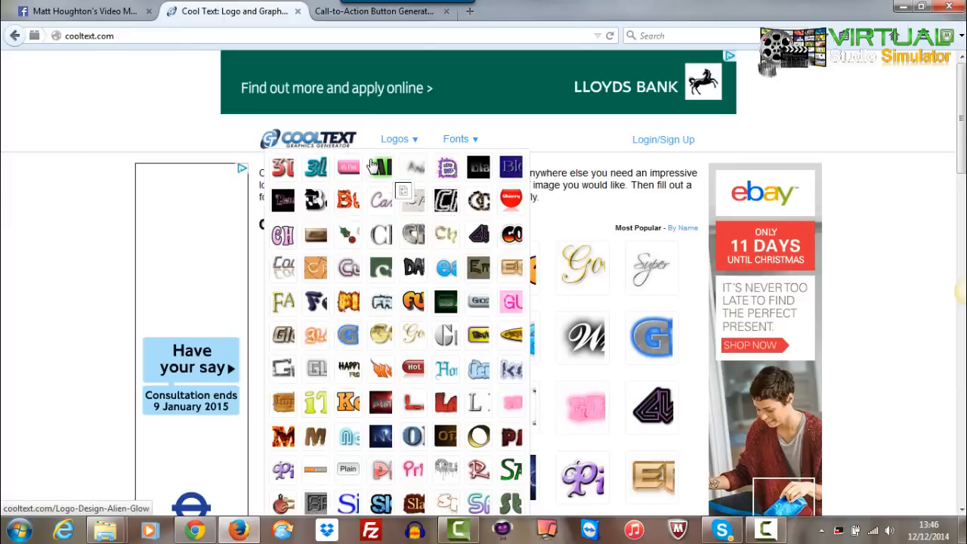
pyautogui.click(358, 170)
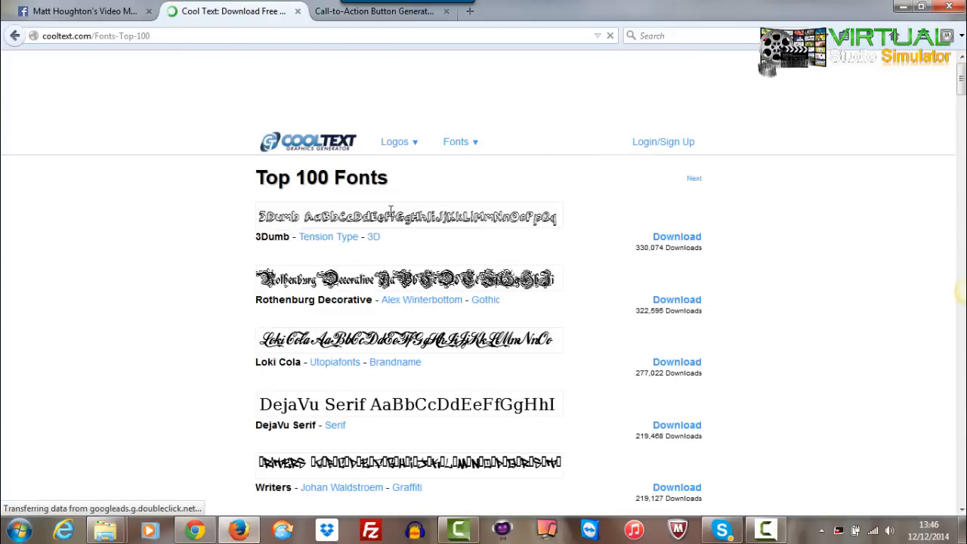
pyautogui.scroll(-5, 430, 356)
pyautogui.scroll(-6, 430, 356)
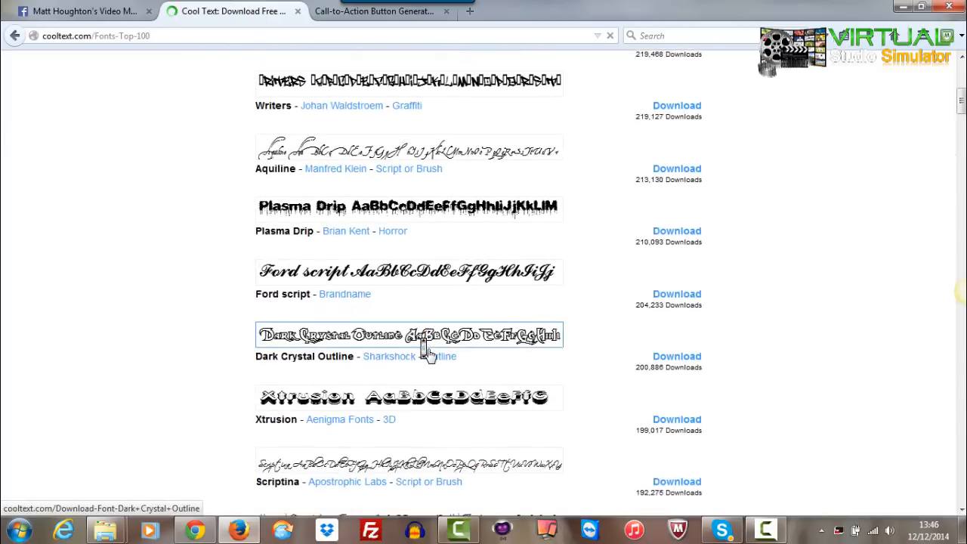
pyautogui.scroll(-4, 426, 351)
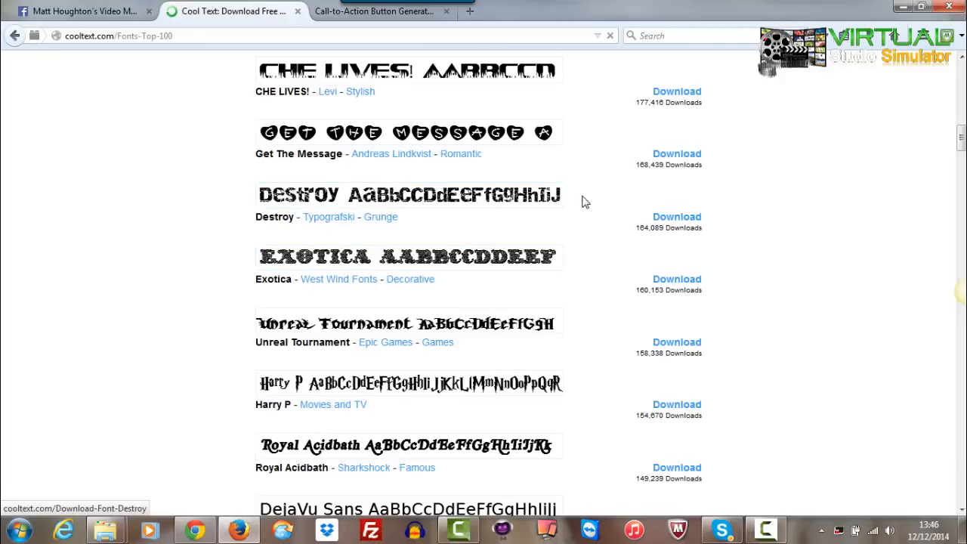
# Step: Download the Destroy font from its Cool Text page, saving the file Destroy.zip
pyautogui.click(659, 221)
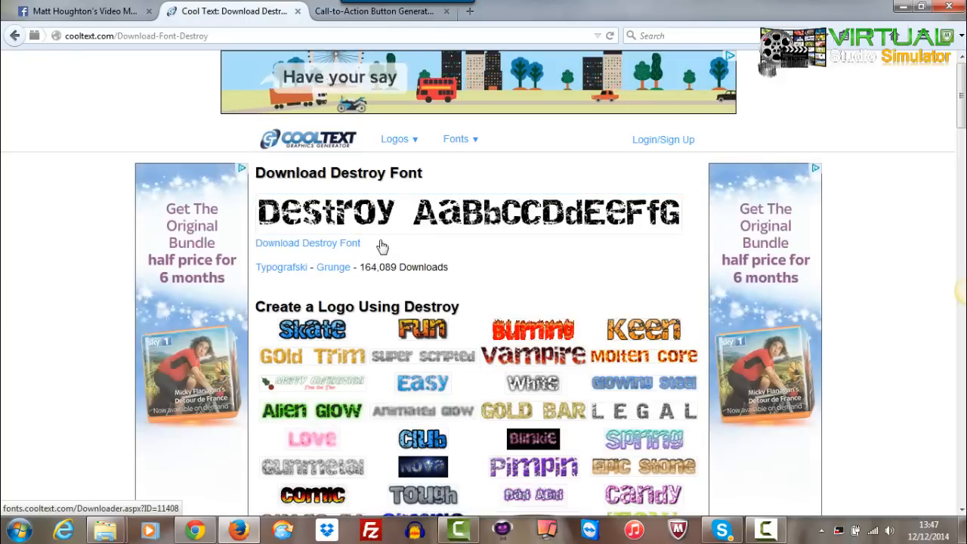
pyautogui.click(341, 244)
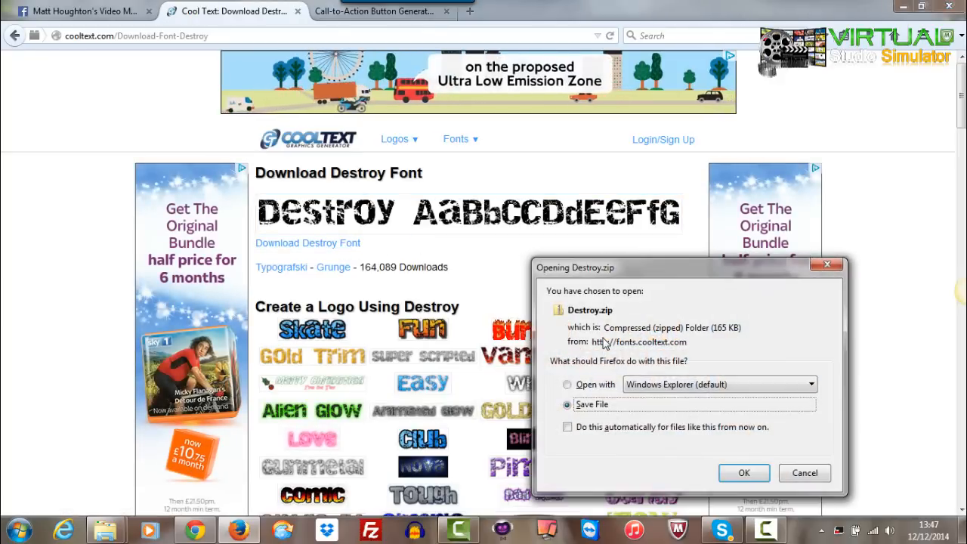
pyautogui.click(743, 472)
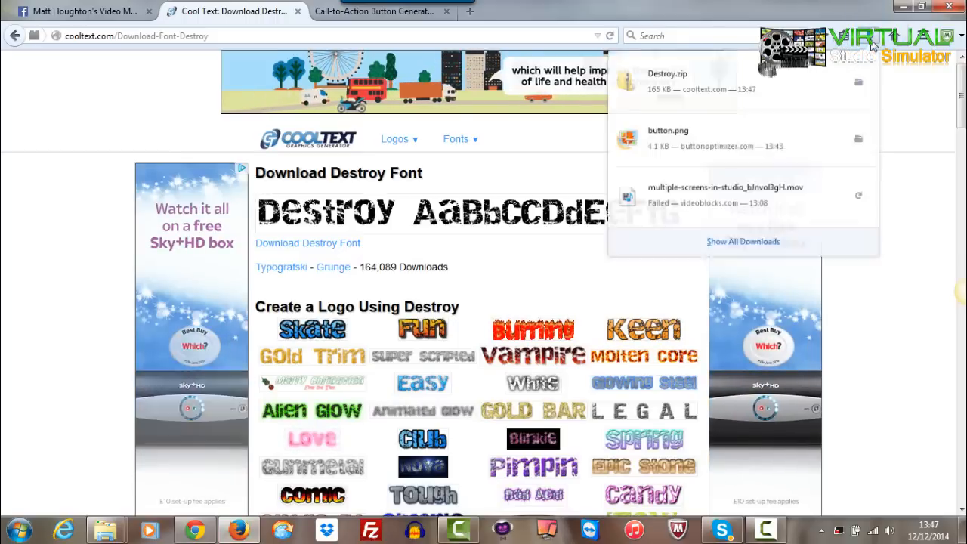
# Step: Show the downloaded Destroy archive in its folder and extract it to Downloads\Destroy
pyautogui.click(861, 85)
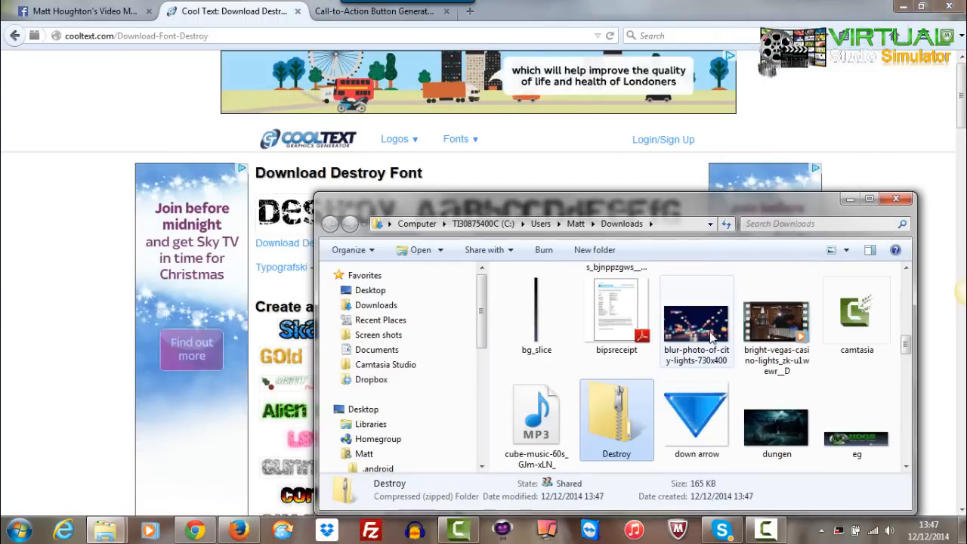
pyautogui.rightClick(613, 408)
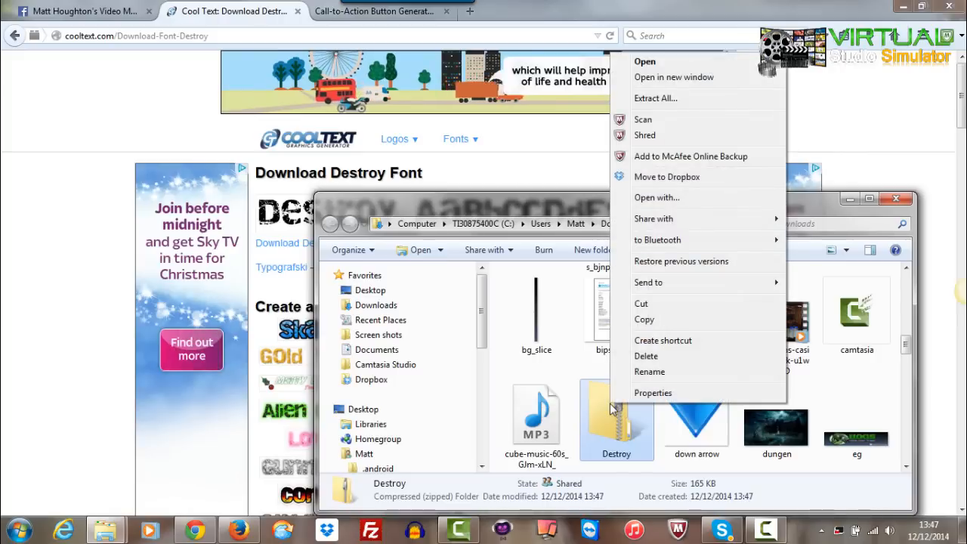
pyautogui.click(680, 101)
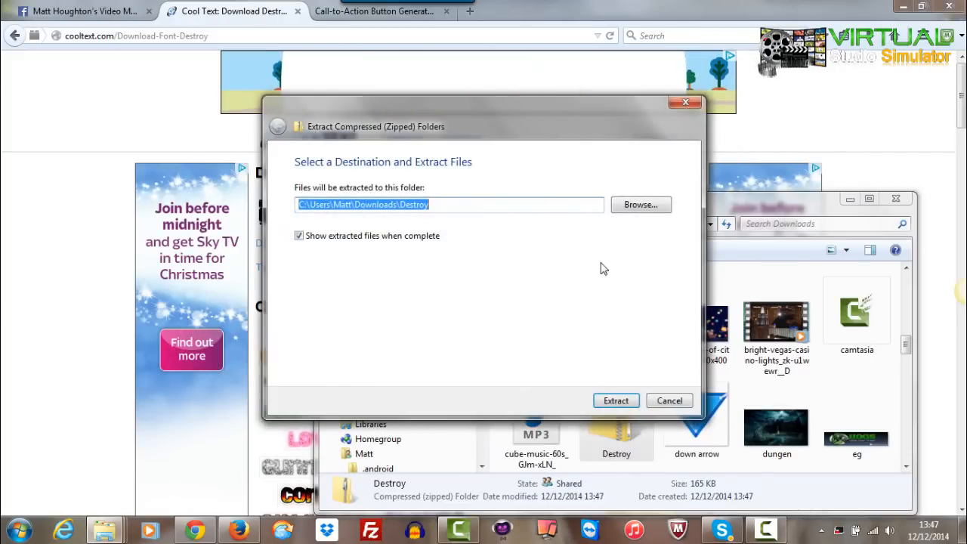
pyautogui.click(615, 400)
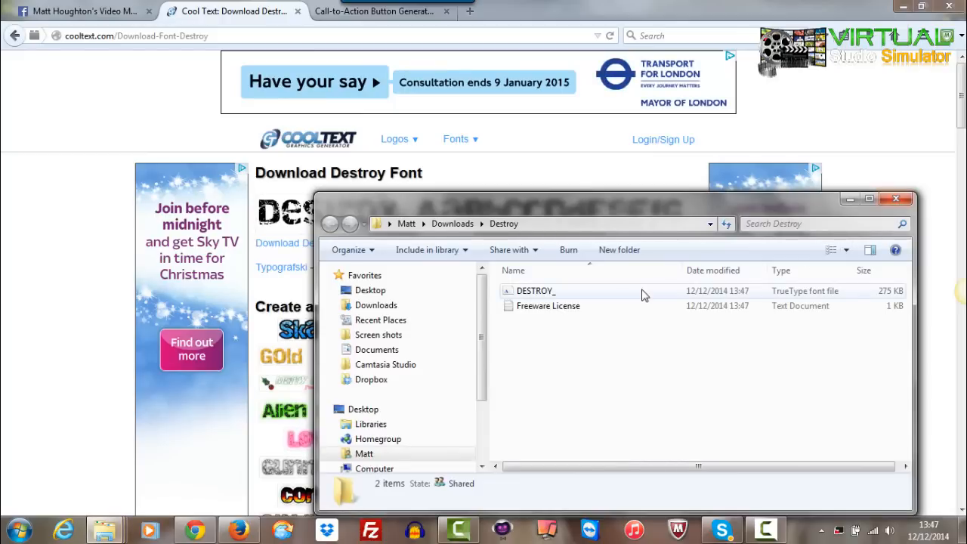
# Step: Install the extracted DESTROY_ TrueType font and return to Camtasia Studio
pyautogui.doubleClick(554, 294)
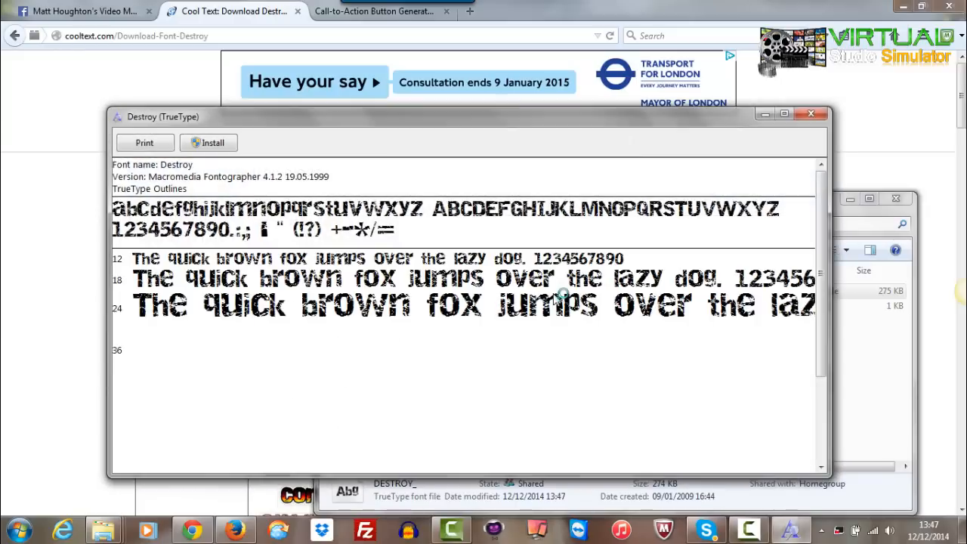
pyautogui.click(214, 150)
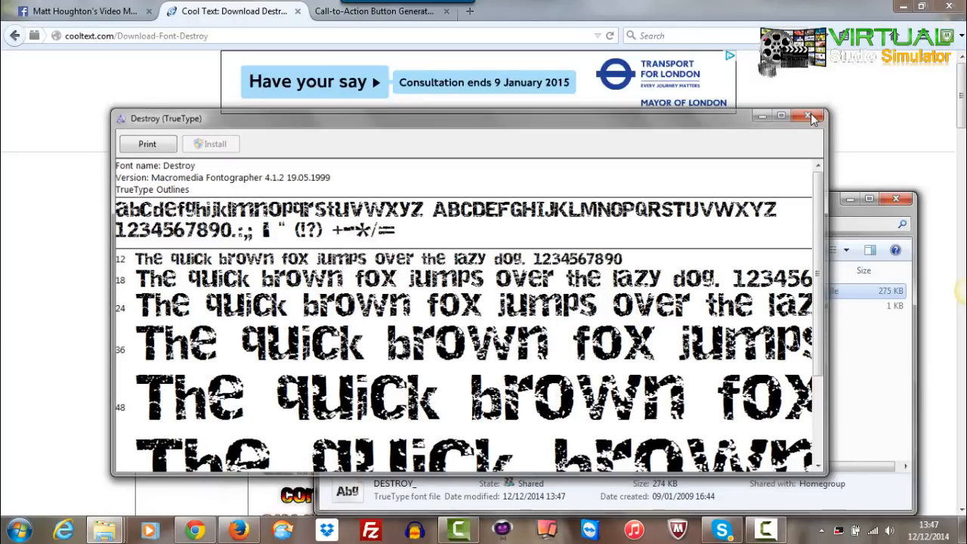
pyautogui.click(810, 113)
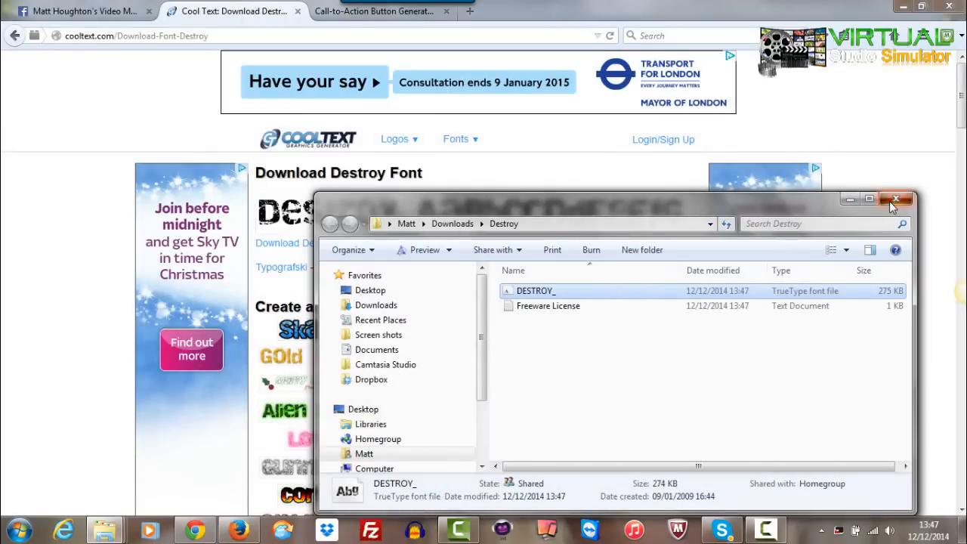
pyautogui.press('BackSpace')
pyautogui.click(897, 200)
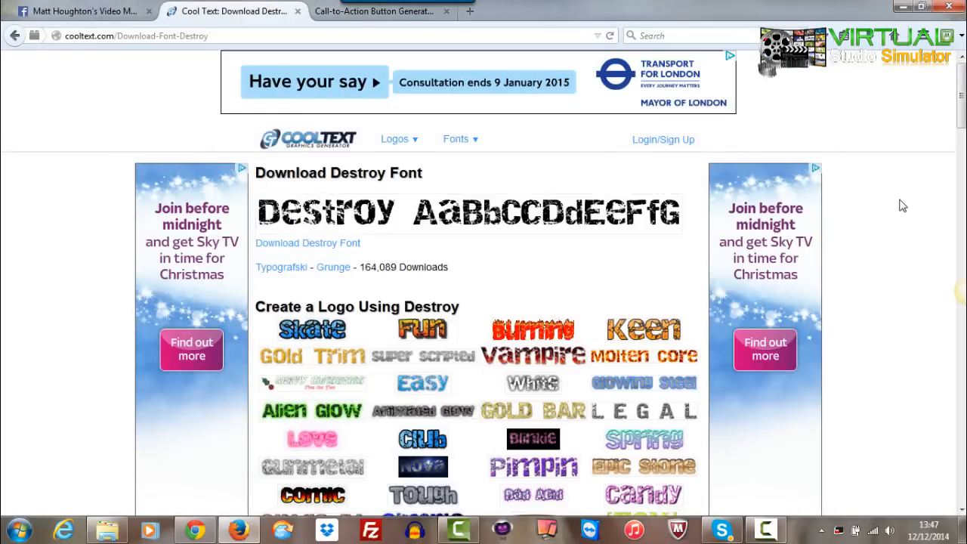
pyautogui.click(903, 7)
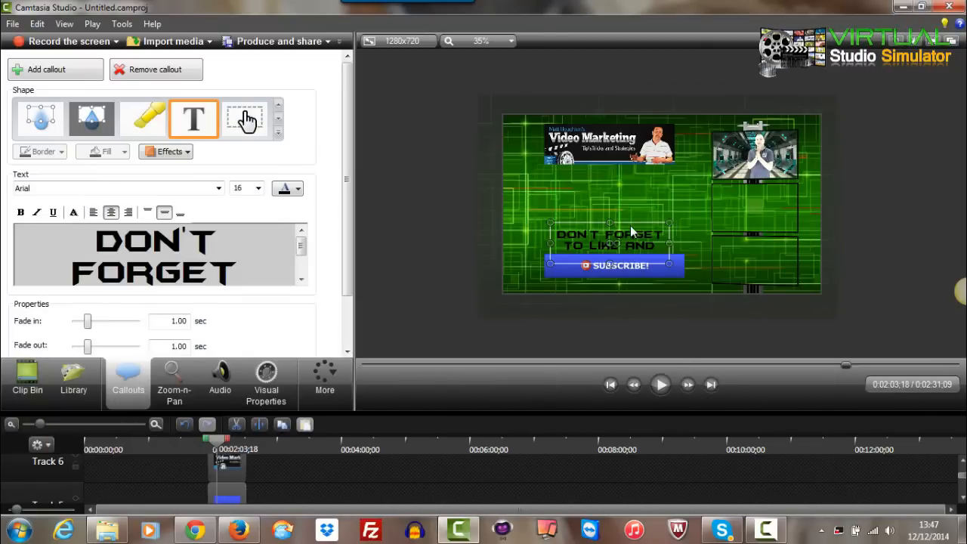
# Step: Open Microsoft Word Starter 2010 and enter "Thanks For Watching" as a centred line in a blank document
pyautogui.click(26, 524)
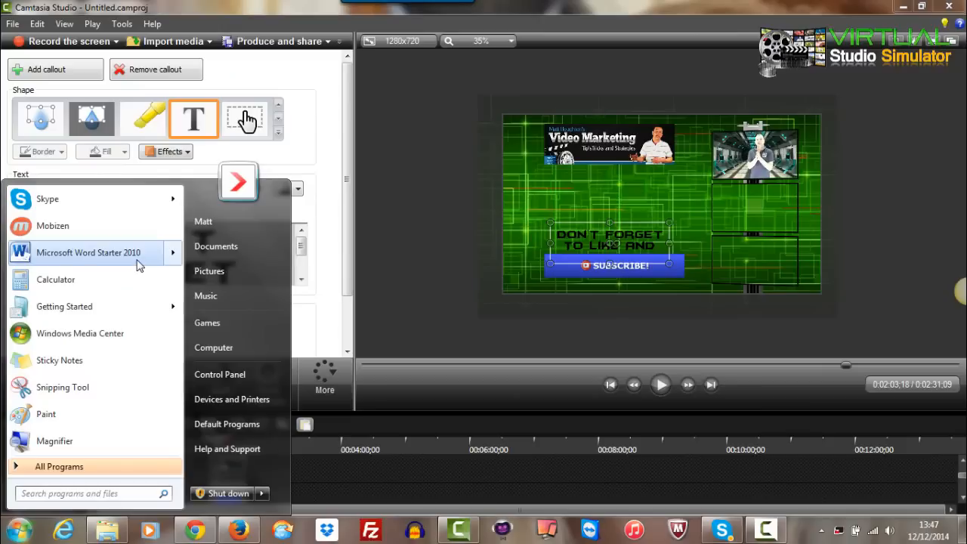
pyautogui.press('Escape')
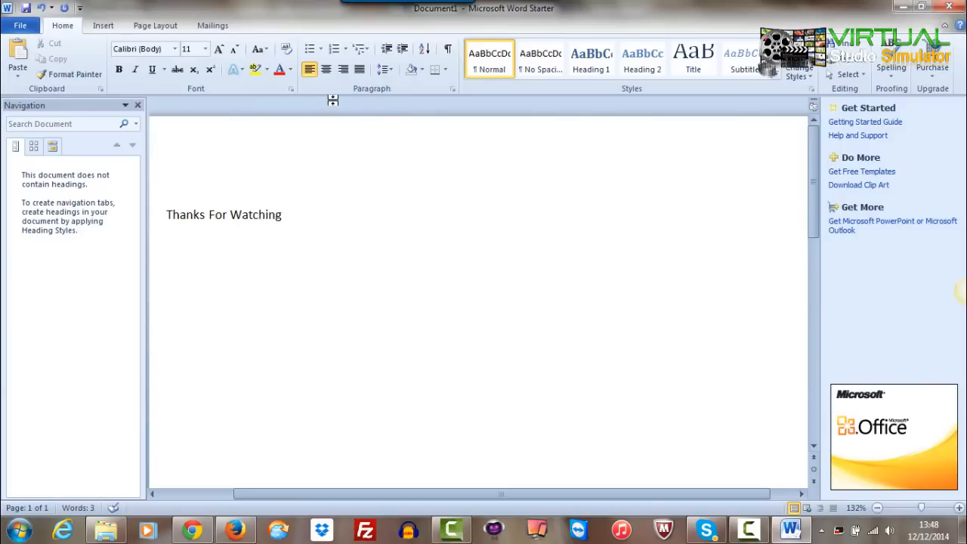
pyautogui.click(330, 75)
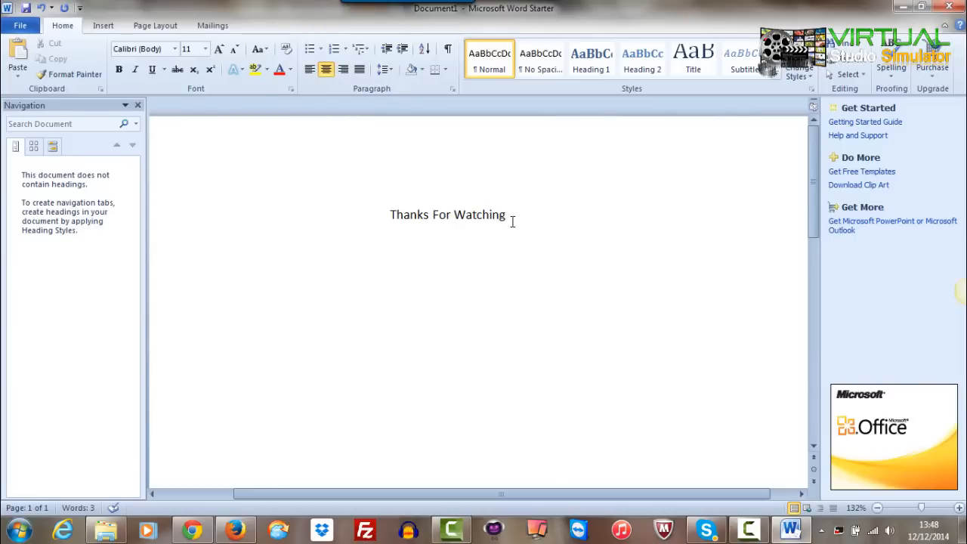
# Step: Format the whole "Thanks For Watching" line in the Destroy font
pyautogui.moveTo(511, 218); pyautogui.dragTo(392, 215)
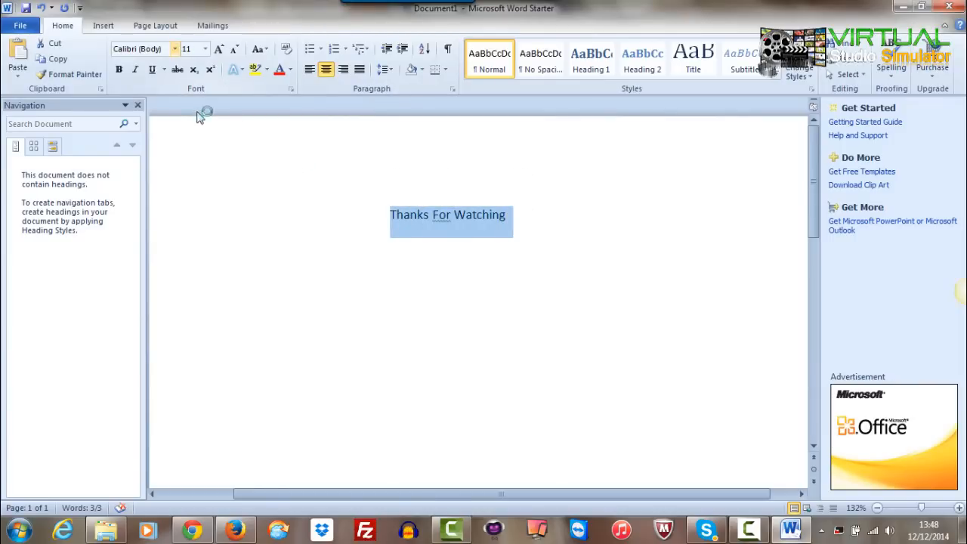
pyautogui.click(175, 49)
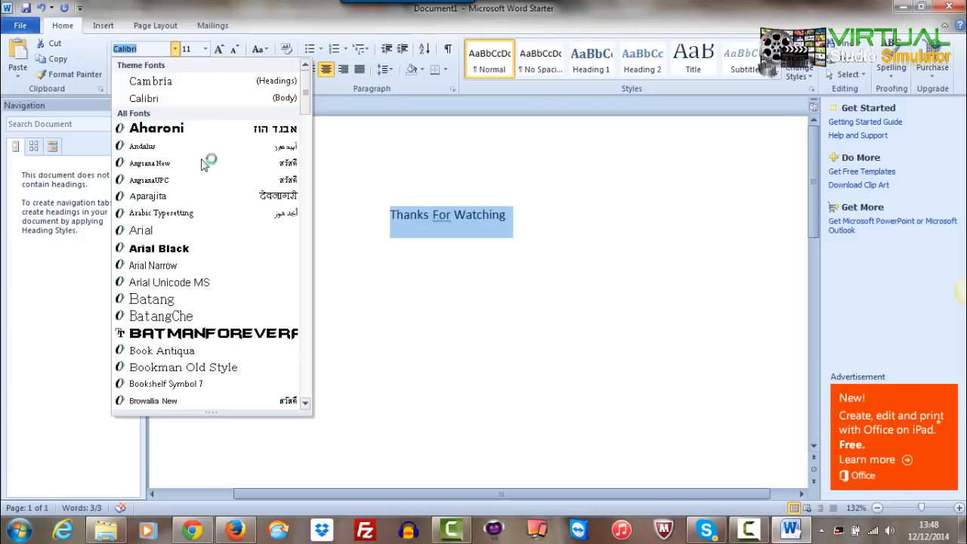
pyautogui.scroll(-8, 214, 217)
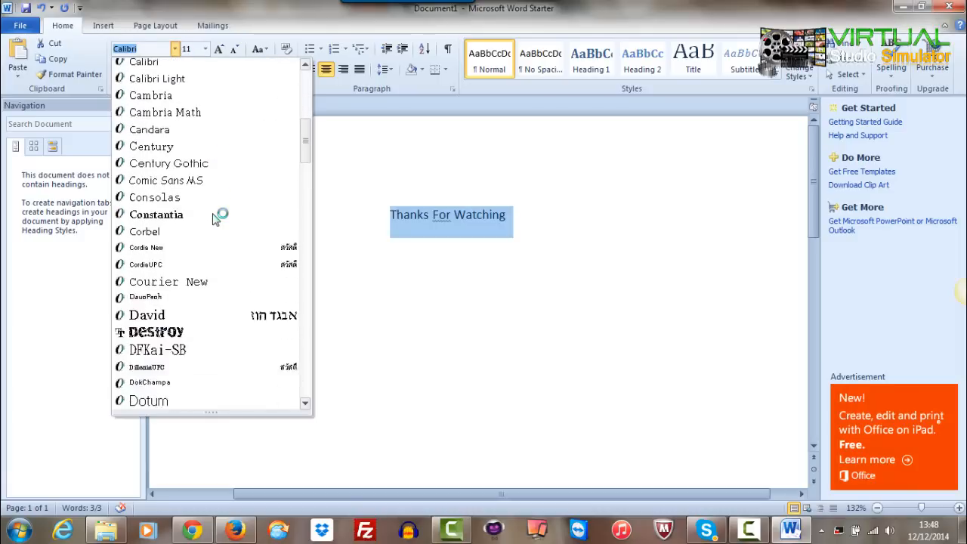
pyautogui.click(173, 280)
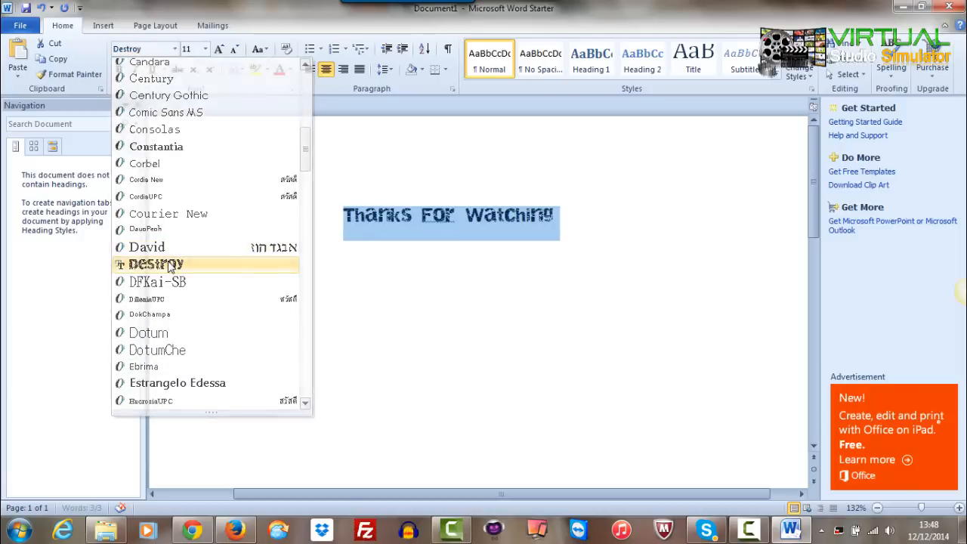
# Step: Set the whole "Thanks For Watching" line to font size 24
pyautogui.click(506, 238)
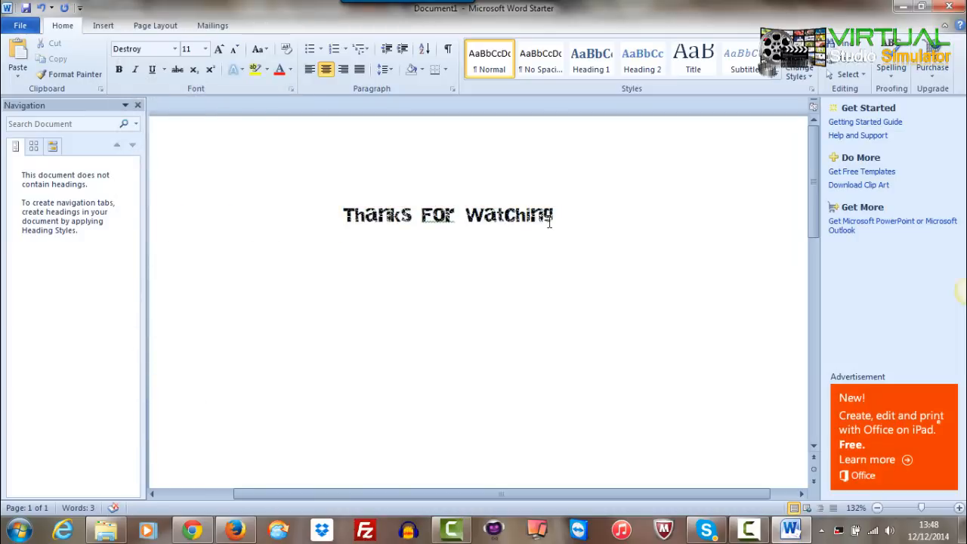
pyautogui.moveTo(555, 217); pyautogui.dragTo(375, 226)
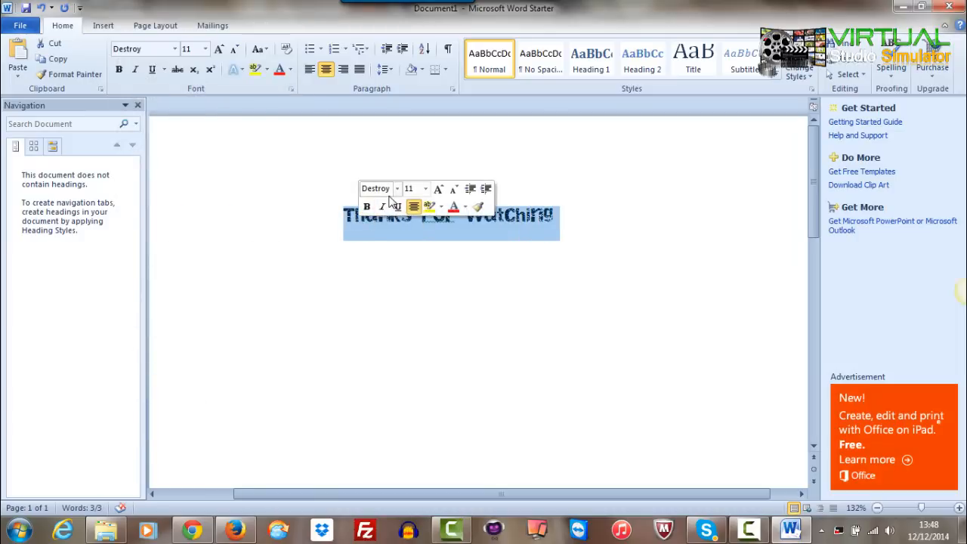
pyautogui.click(425, 189)
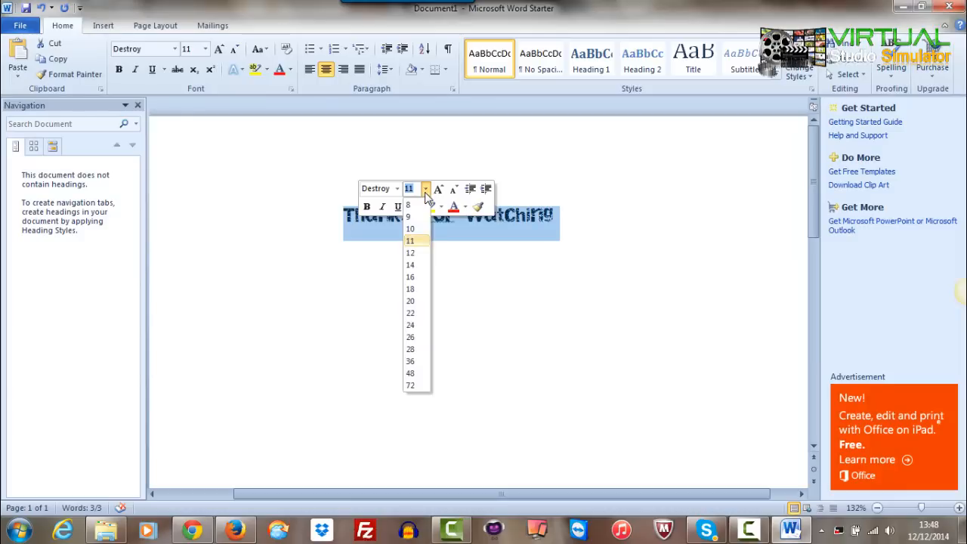
pyautogui.click(412, 324)
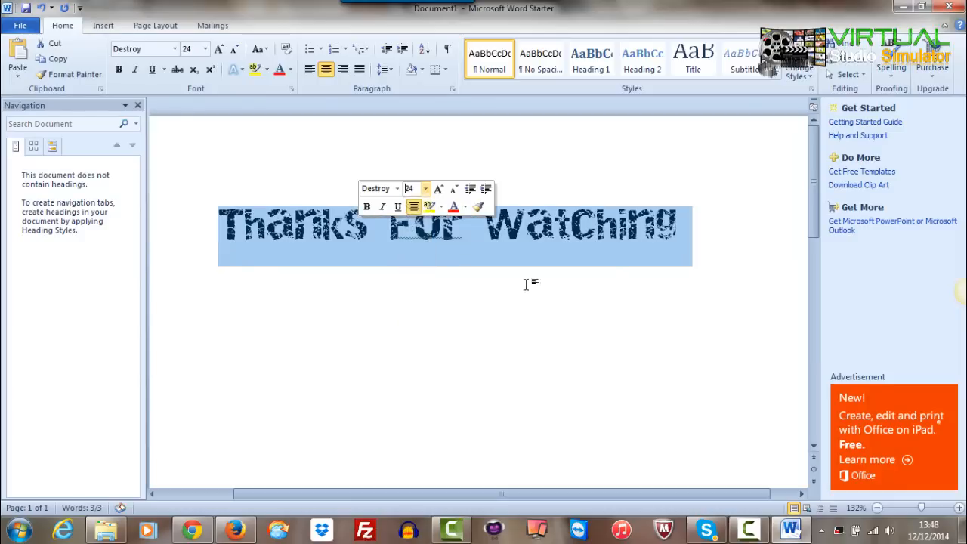
# Step: Copy the formatted "Thanks For Watching" line and return to Camtasia Studio
pyautogui.rightClick(640, 250)
pyautogui.click(671, 274)
pyautogui.click(901, 9)
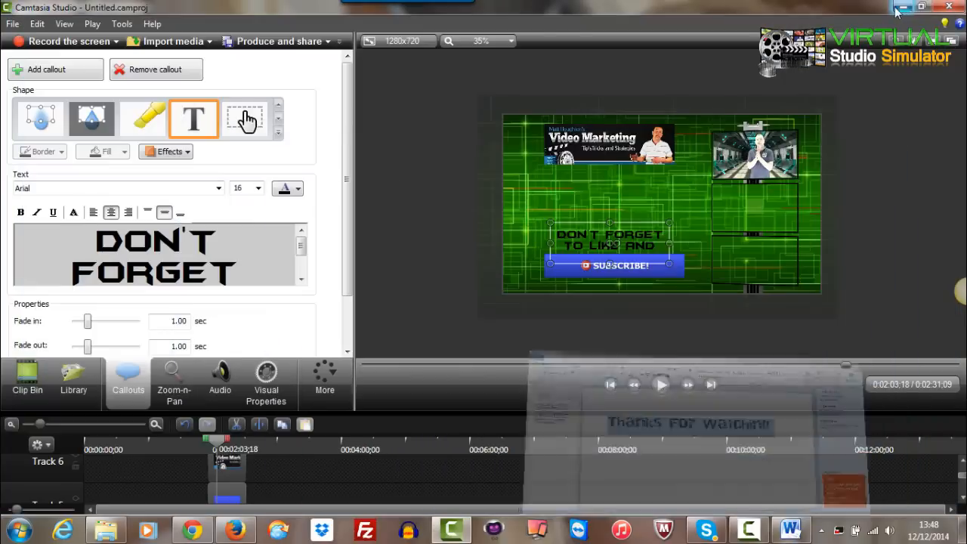
# Step: Stretch the "Don't forget to like and" text callout on Track 7 to span the same time as the banner clip on Track 6
pyautogui.scroll(3, 314, 477)
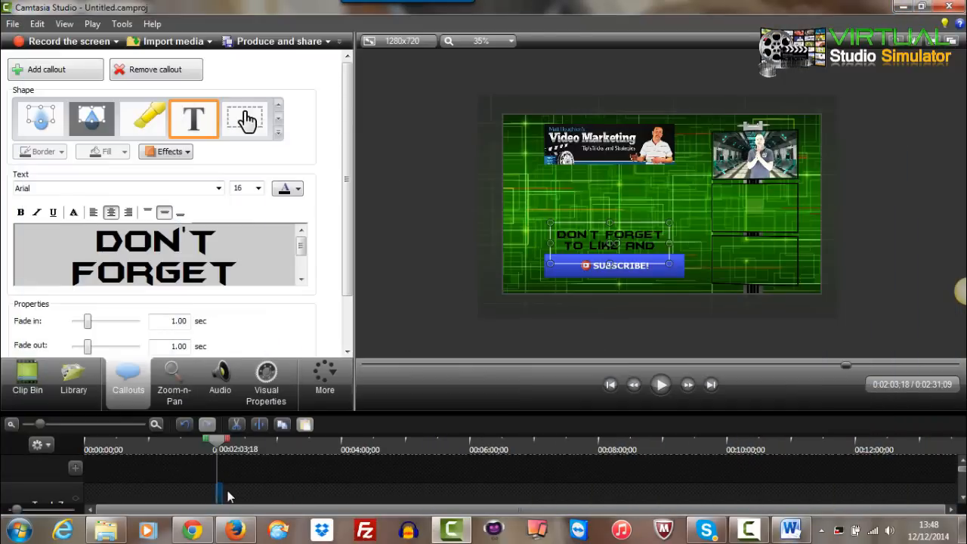
pyautogui.scroll(-2, 258, 479)
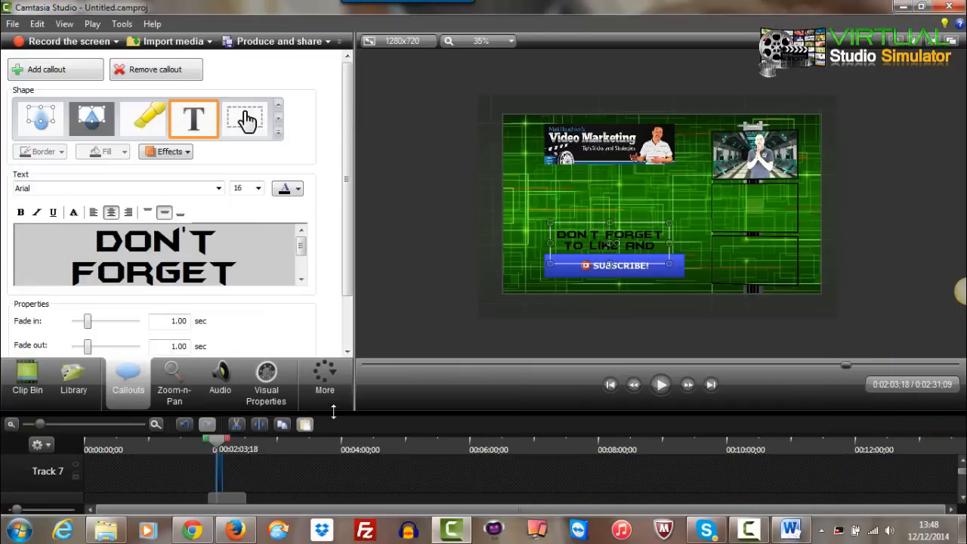
pyautogui.moveTo(332, 411); pyautogui.dragTo(332, 287)
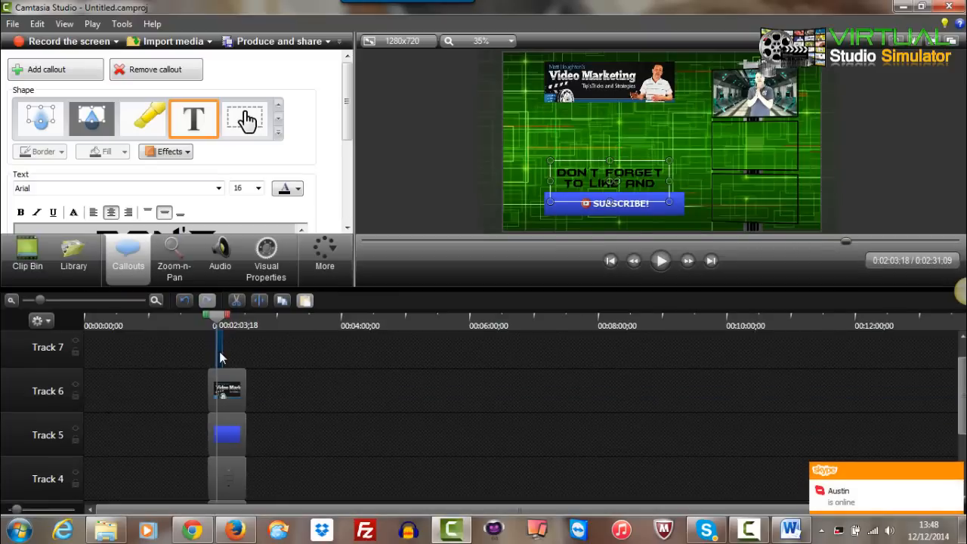
pyautogui.moveTo(220, 357); pyautogui.dragTo(246, 358)
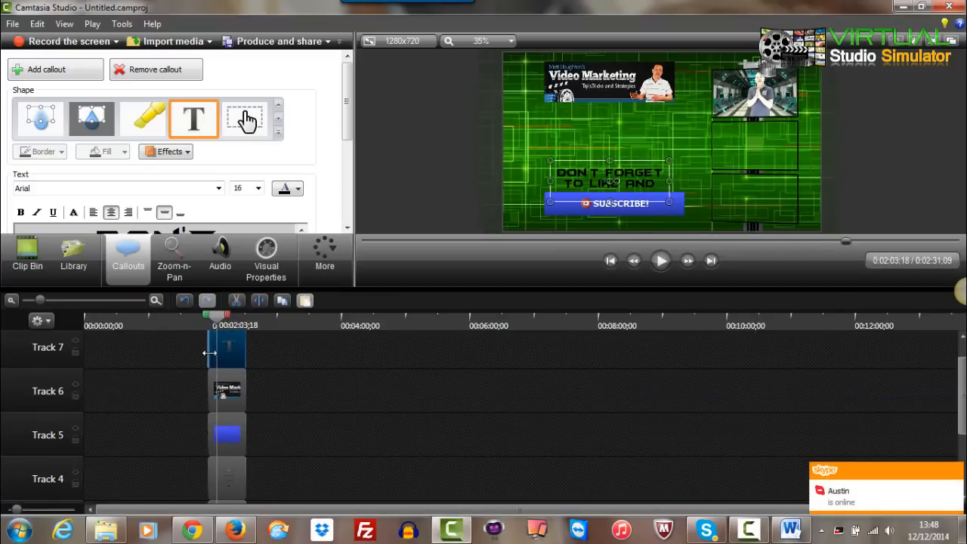
pyautogui.scroll(1, 261, 367)
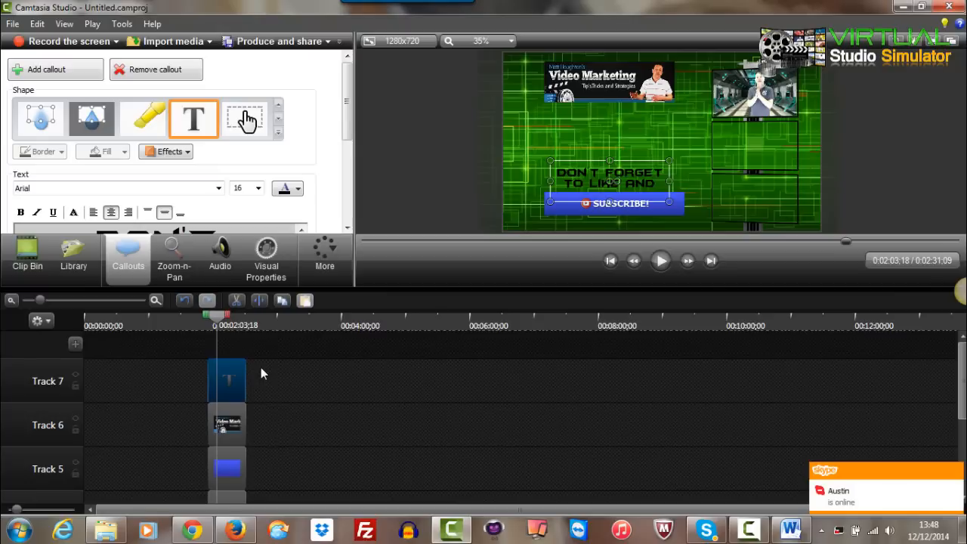
pyautogui.click(271, 356)
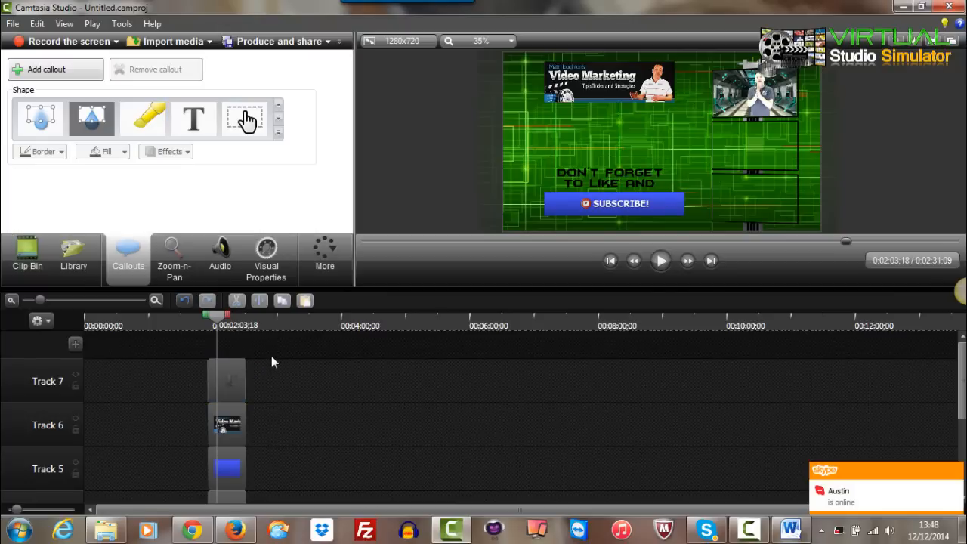
# Step: Add a text callout containing only the copied "Thanks For Watching" line and place it between the banner and the call-to-action text
pyautogui.click(210, 137)
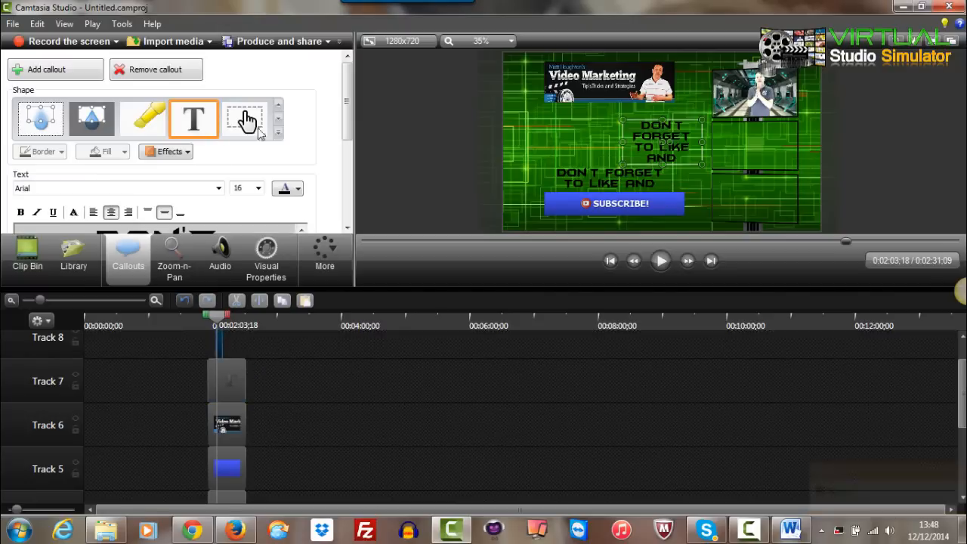
pyautogui.scroll(-3, 347, 140)
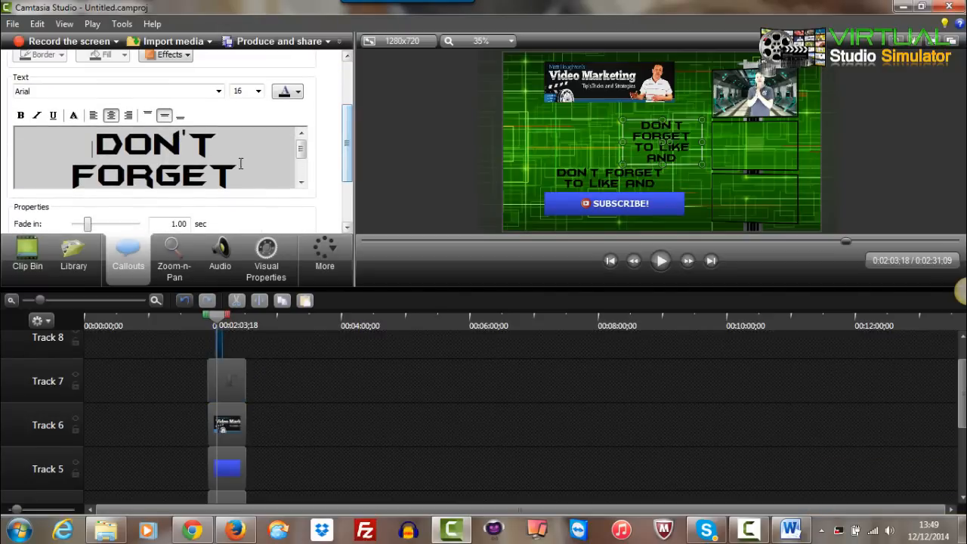
pyautogui.click(217, 174)
pyautogui.hotkey('ctrl', 'a')
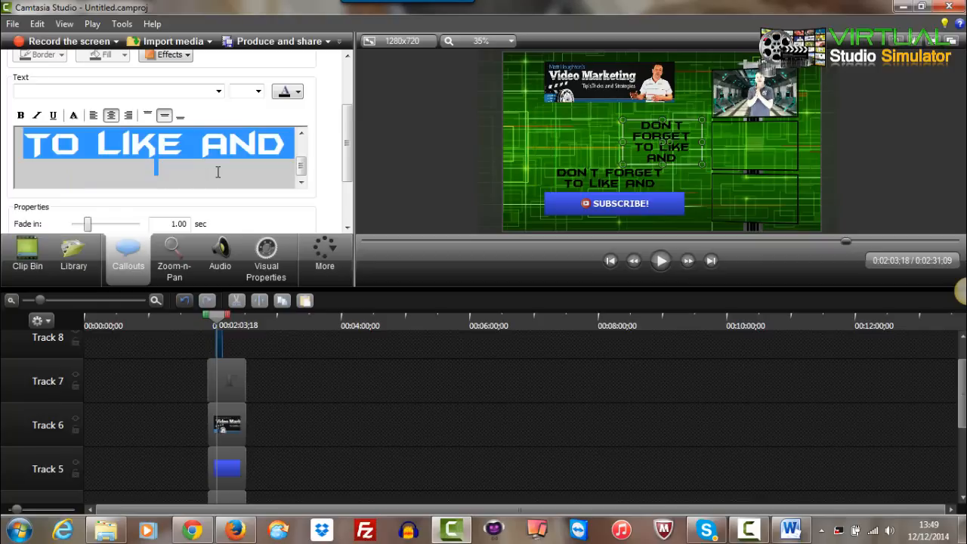
pyautogui.press('Delete')
pyautogui.rightClick(158, 150)
pyautogui.click(190, 213)
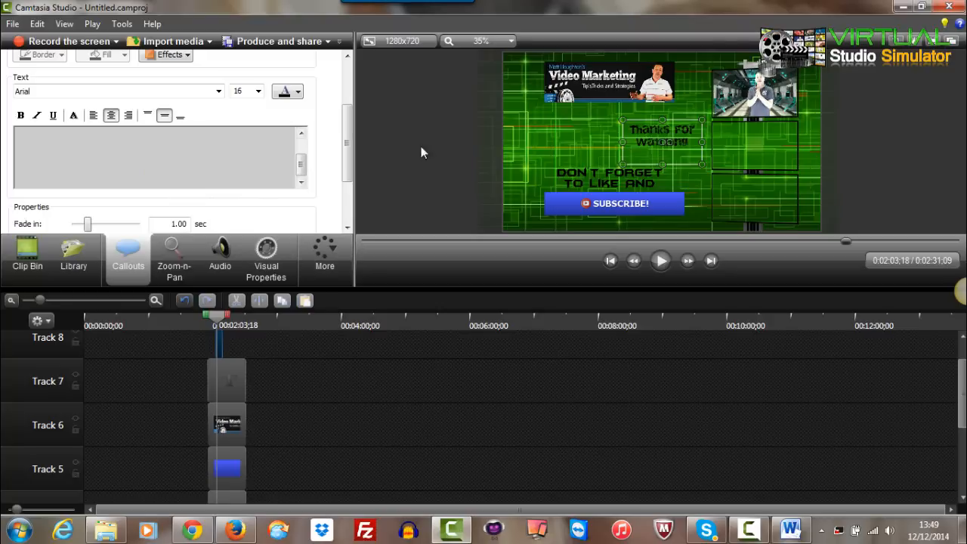
pyautogui.moveTo(623, 149); pyautogui.dragTo(562, 149)
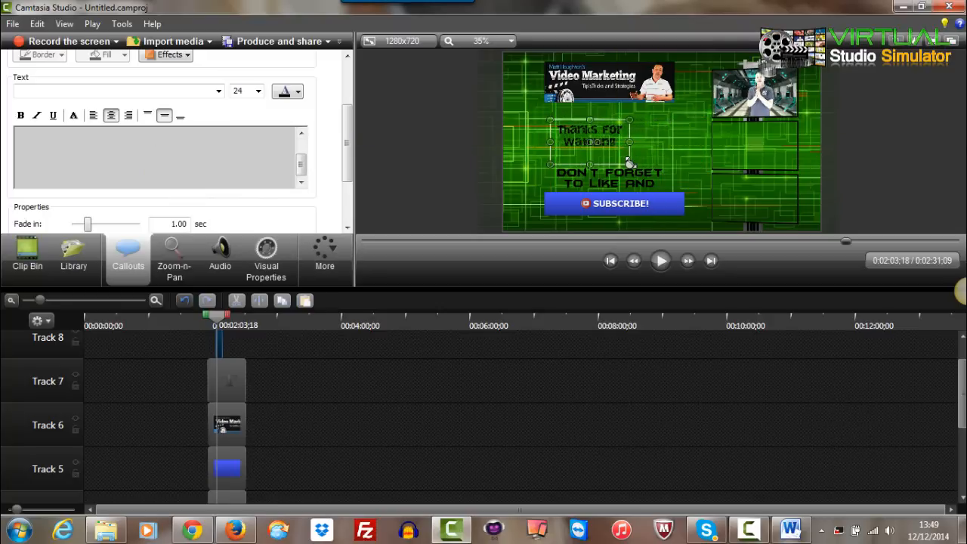